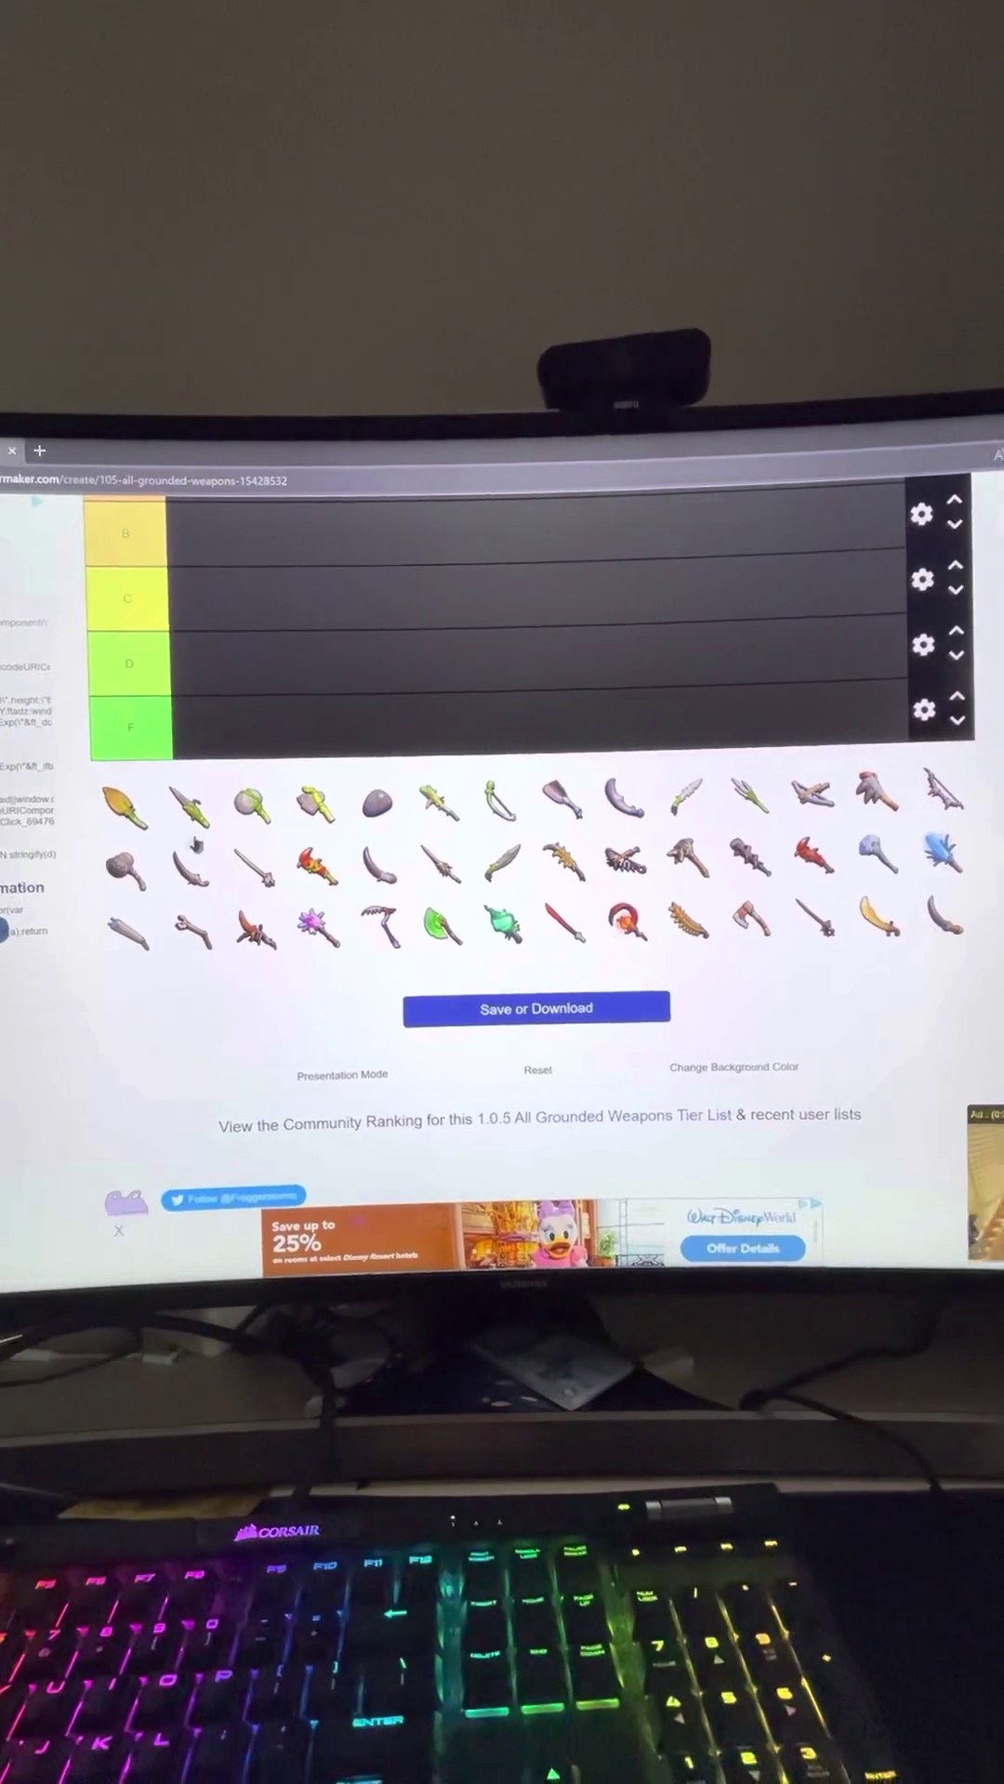
{"action": "scroll", "coordinate": [266, 896], "scroll_direction": "up", "scroll_amount": 3}
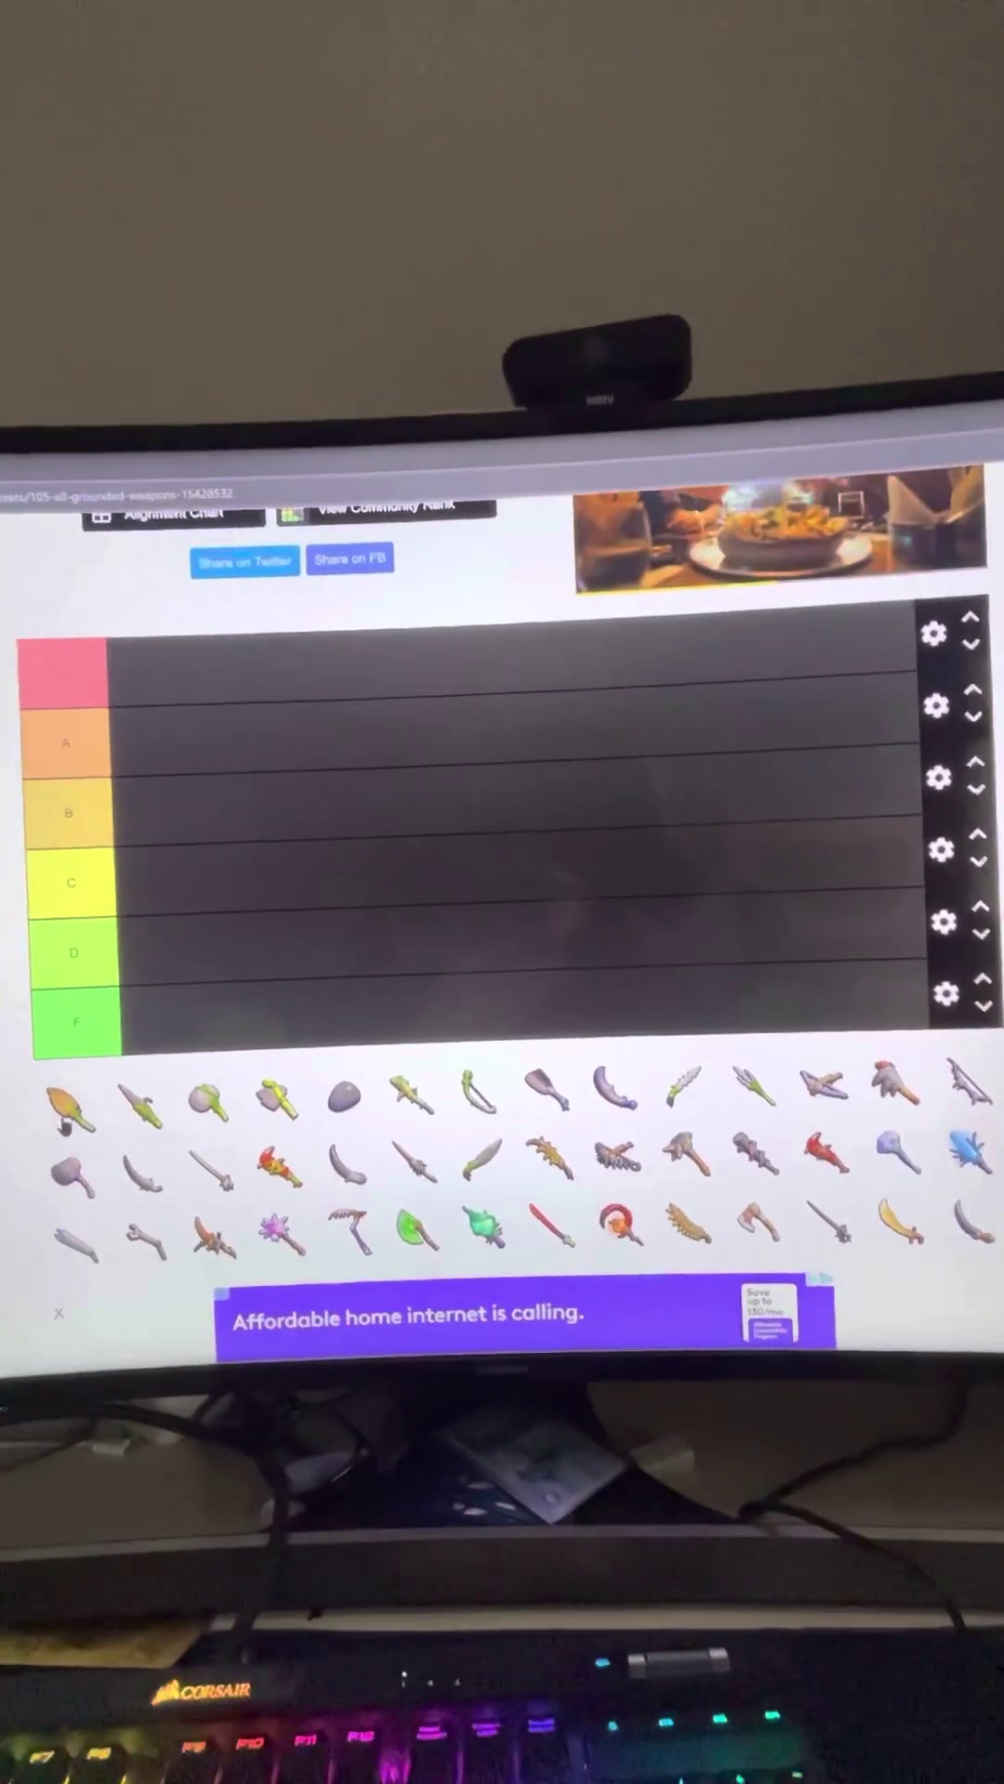
Place the leaf, purple mace and purple stone in S, green knife in D, green-tipped mace in F
{"action": "left_click_drag", "start_coordinate": [61, 1112], "coordinate": [22, 1033]}
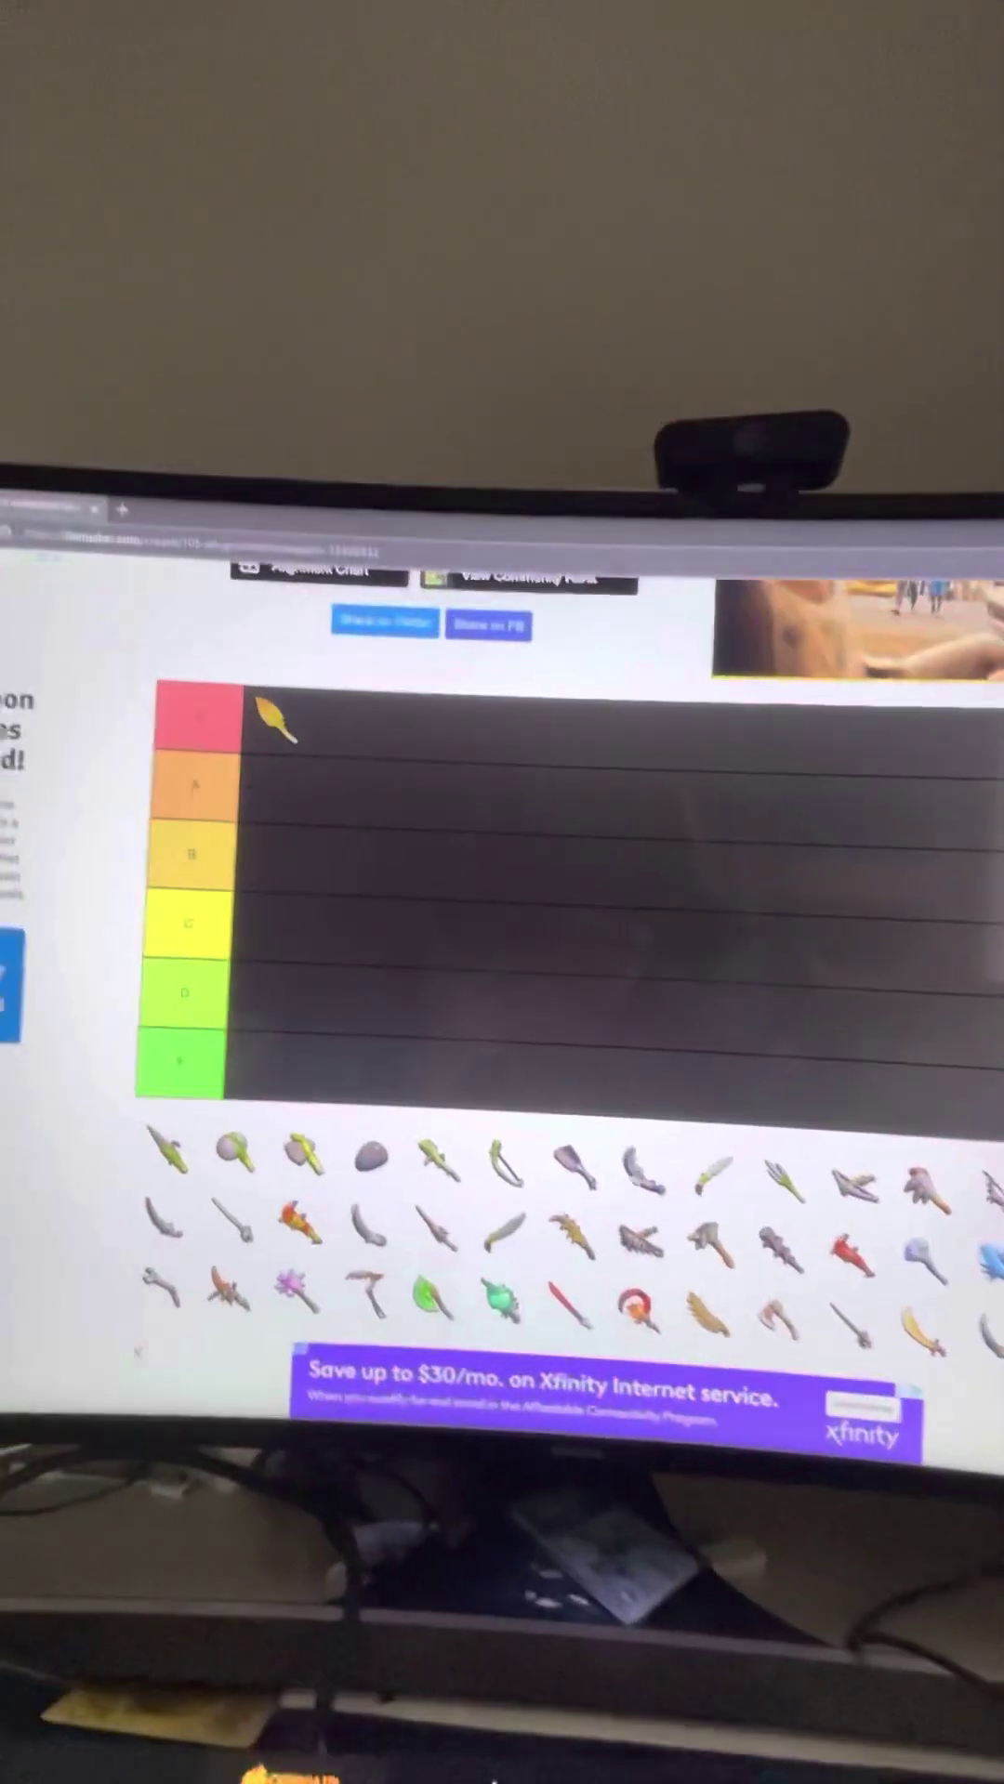
{"action": "left_click_drag", "start_coordinate": [572, 1168], "coordinate": [307, 722]}
{"action": "left_click_drag", "start_coordinate": [160, 1215], "coordinate": [342, 723]}
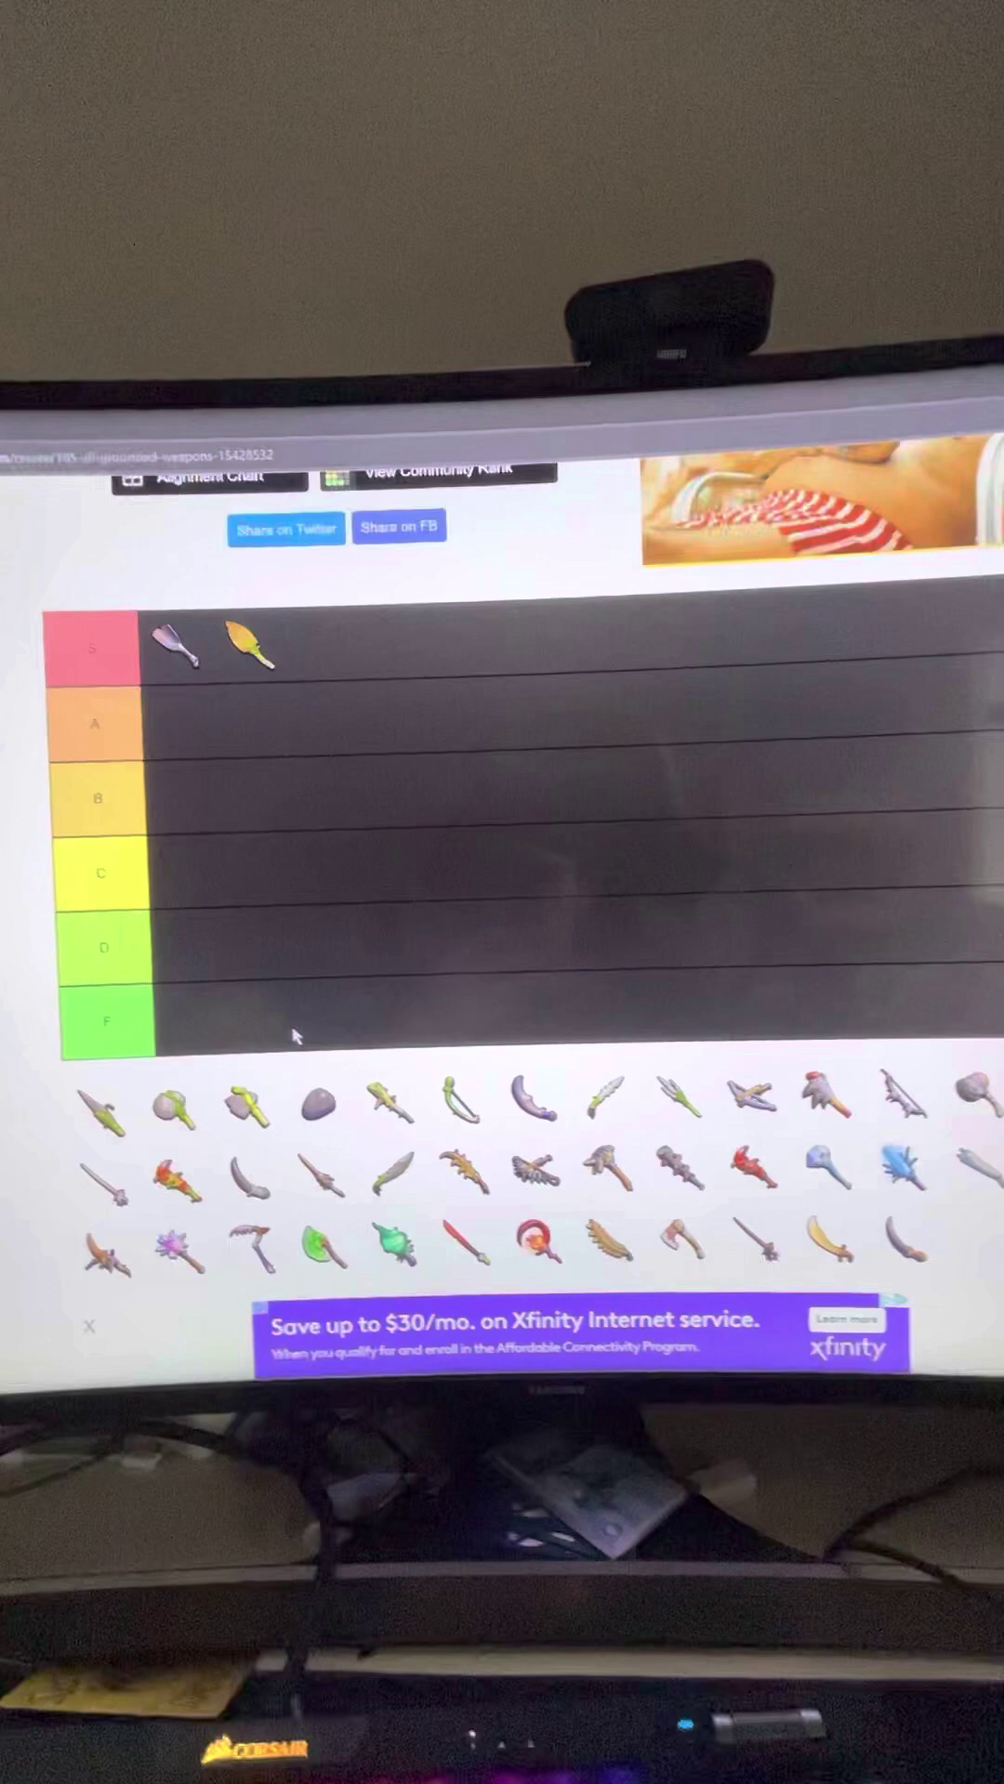
{"action": "left_click_drag", "start_coordinate": [88, 1116], "coordinate": [153, 892]}
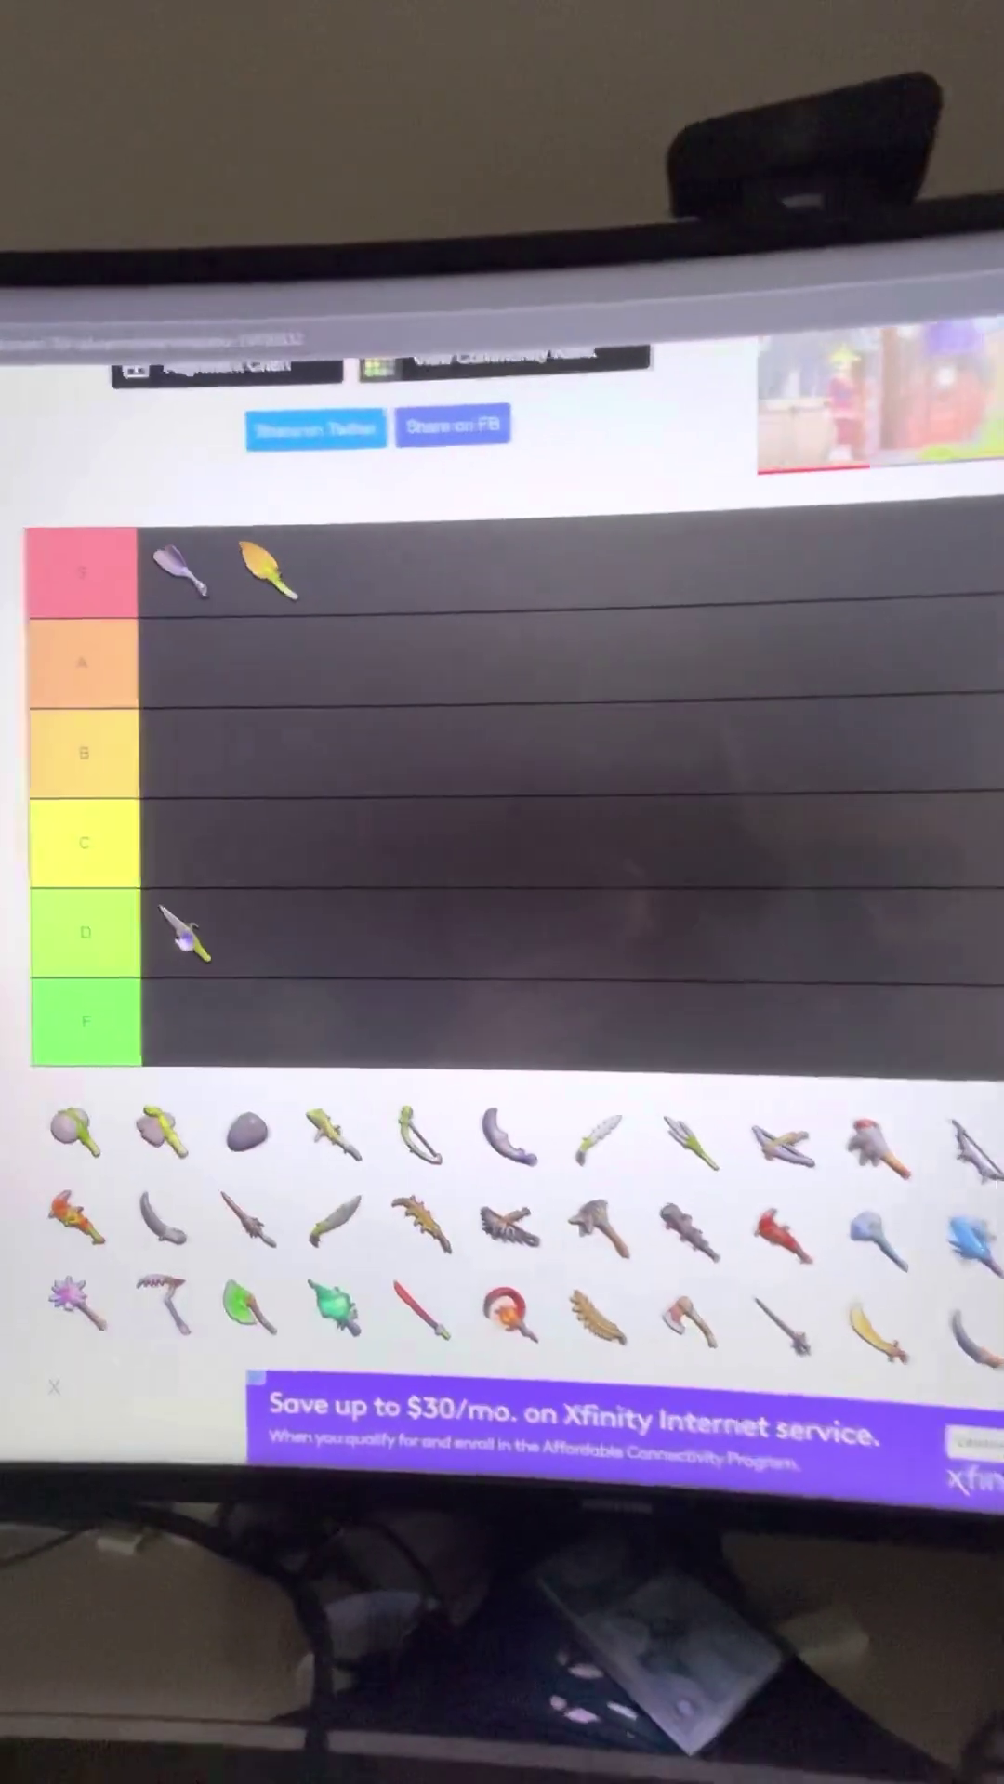
{"action": "mouse_move", "coordinate": [70, 1111]}
{"action": "left_mouse_down"}
{"action": "mouse_move", "coordinate": [381, 1011]}
{"action": "mouse_move", "coordinate": [497, 1066]}
{"action": "left_mouse_up"}
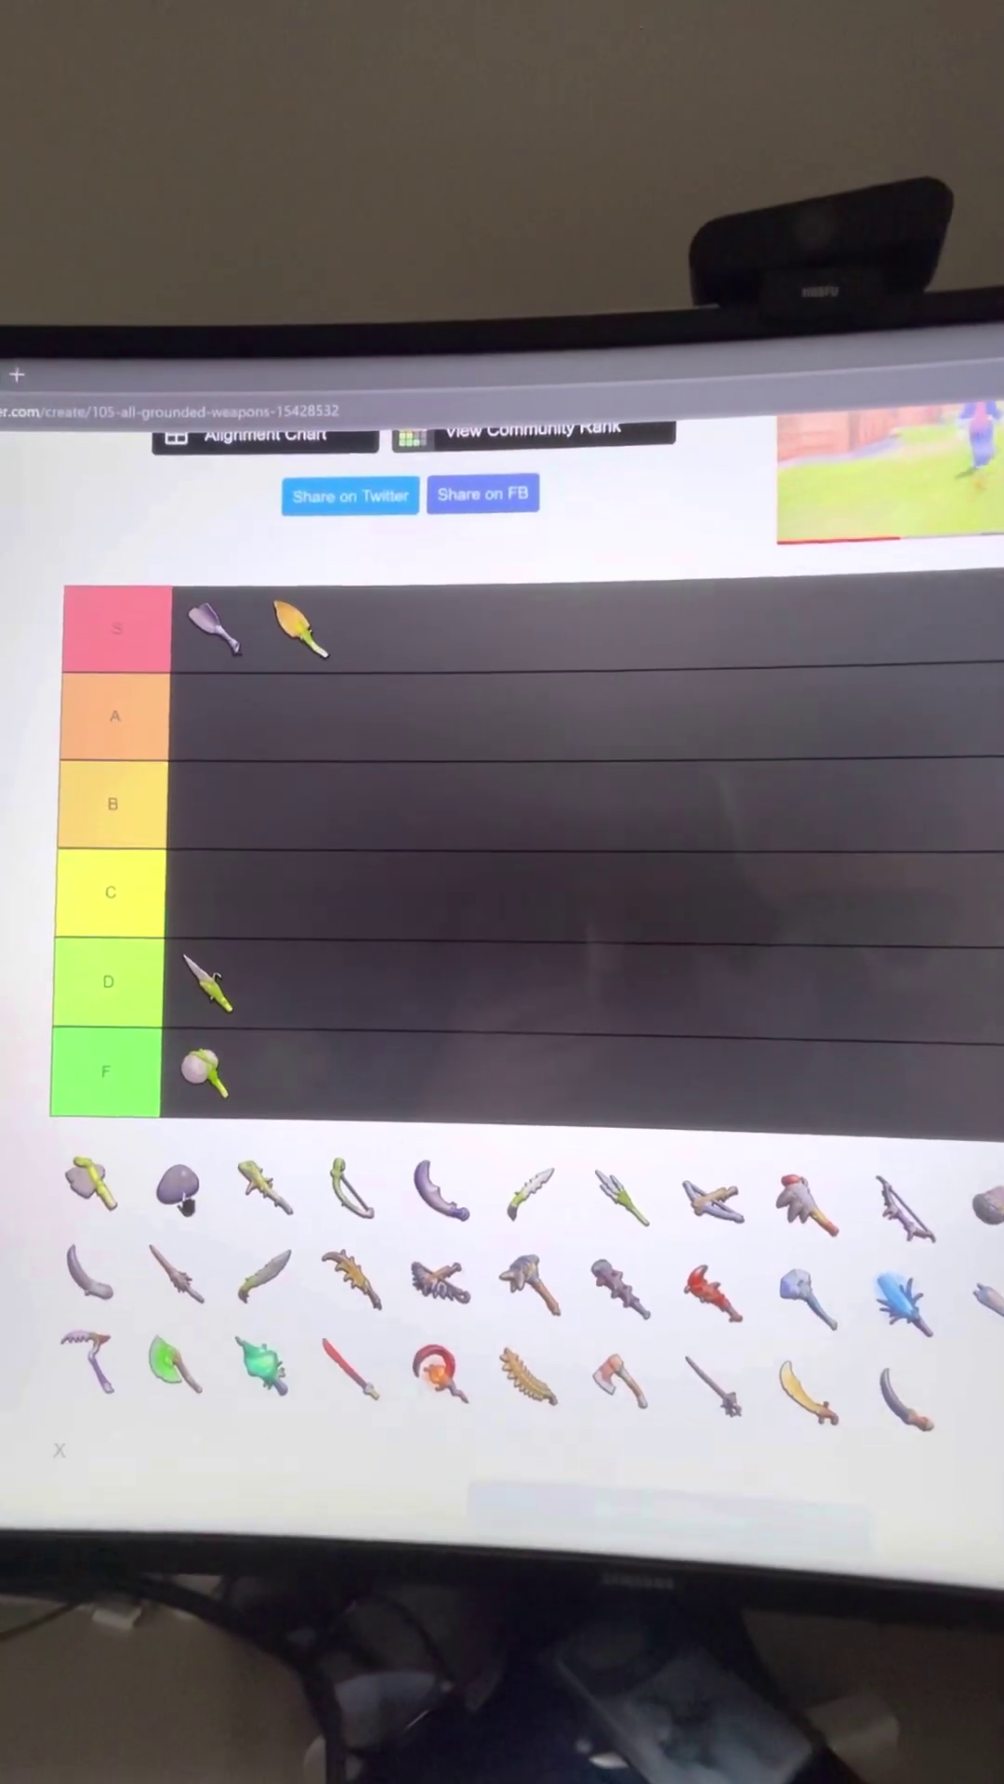
{"action": "mouse_move", "coordinate": [187, 1175]}
{"action": "left_mouse_down"}
{"action": "mouse_move", "coordinate": [307, 767]}
{"action": "mouse_move", "coordinate": [435, 690]}
{"action": "mouse_move", "coordinate": [418, 704]}
{"action": "left_mouse_up"}
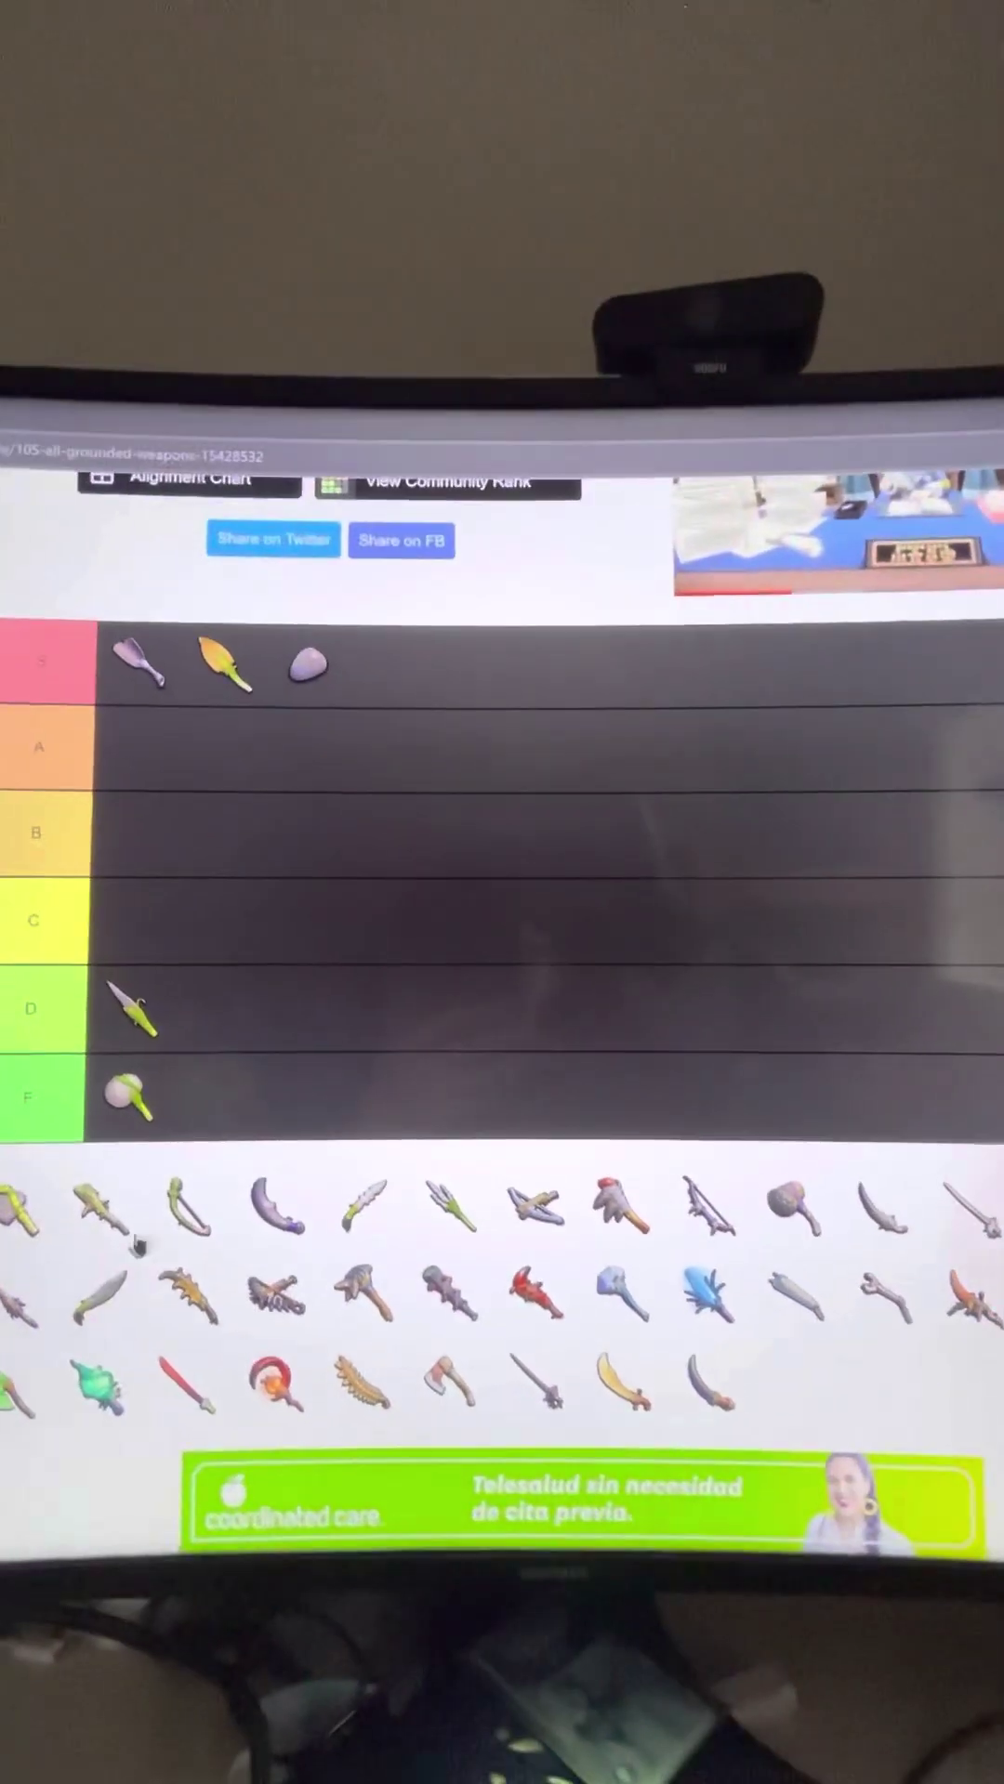
Place the yellow axe in A, spiky dagger in B, bow at the end of S, and the purple sickle in a tier
{"action": "left_click_drag", "start_coordinate": [26, 1213], "coordinate": [133, 760]}
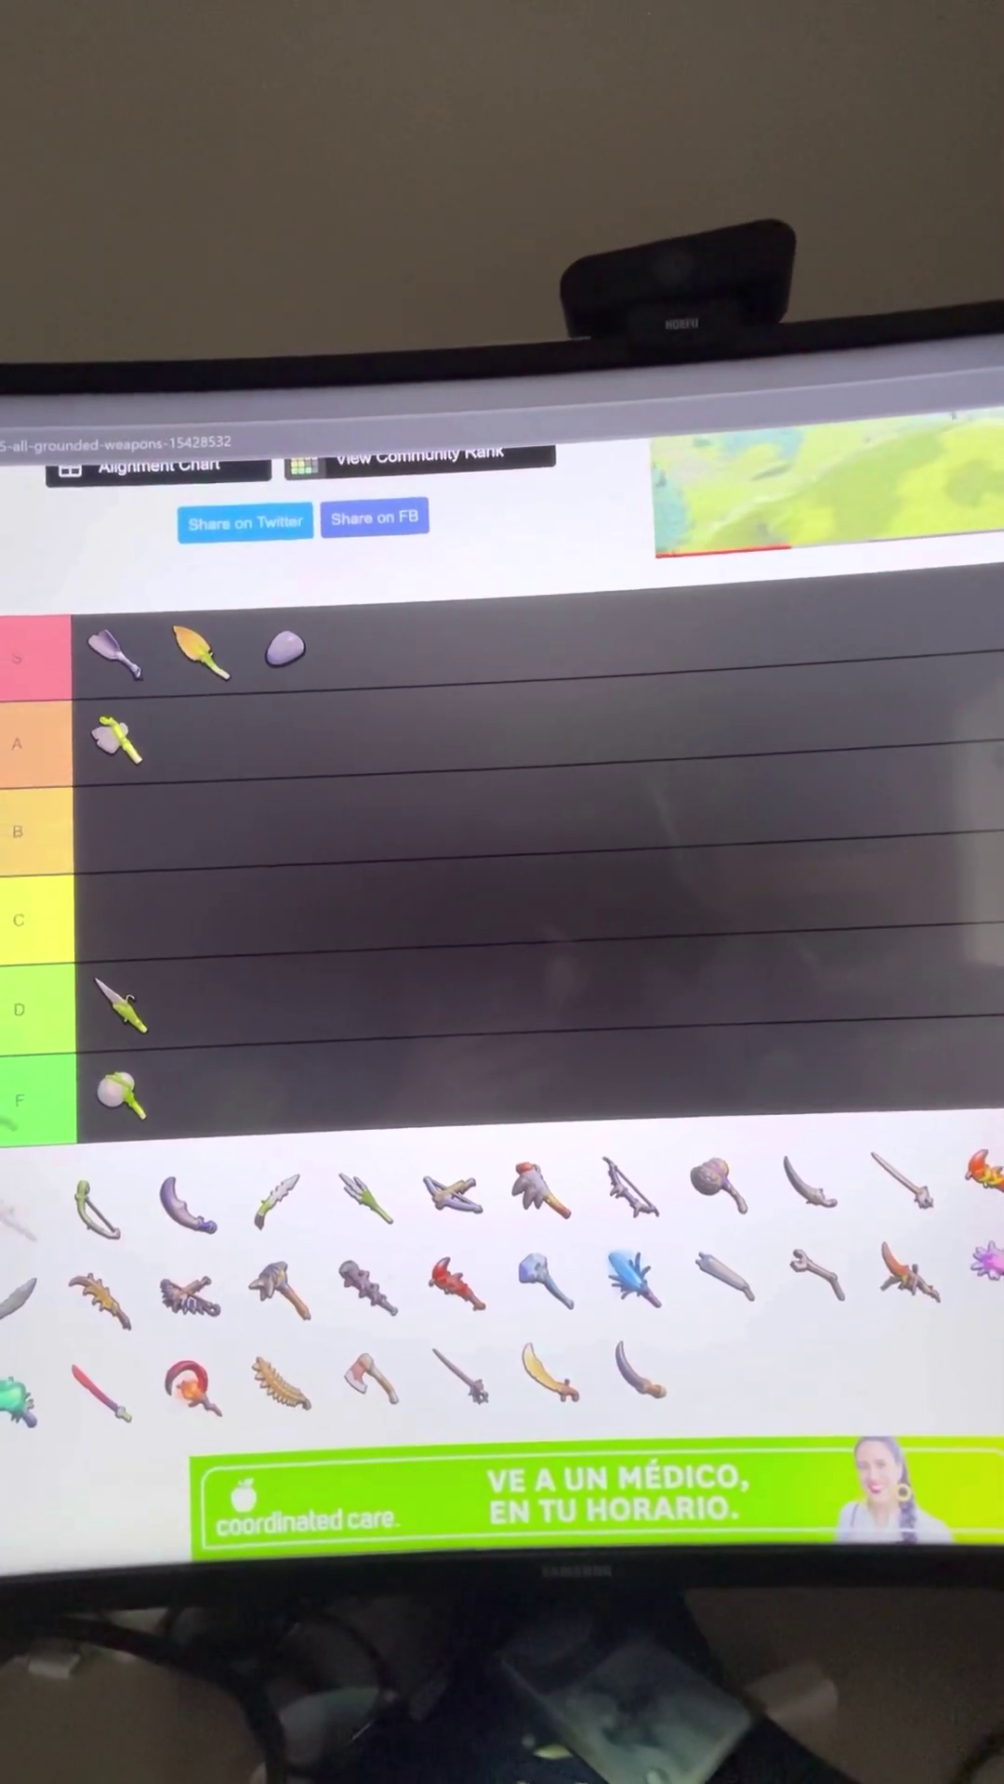
{"action": "left_click_drag", "start_coordinate": [17, 1220], "coordinate": [118, 892]}
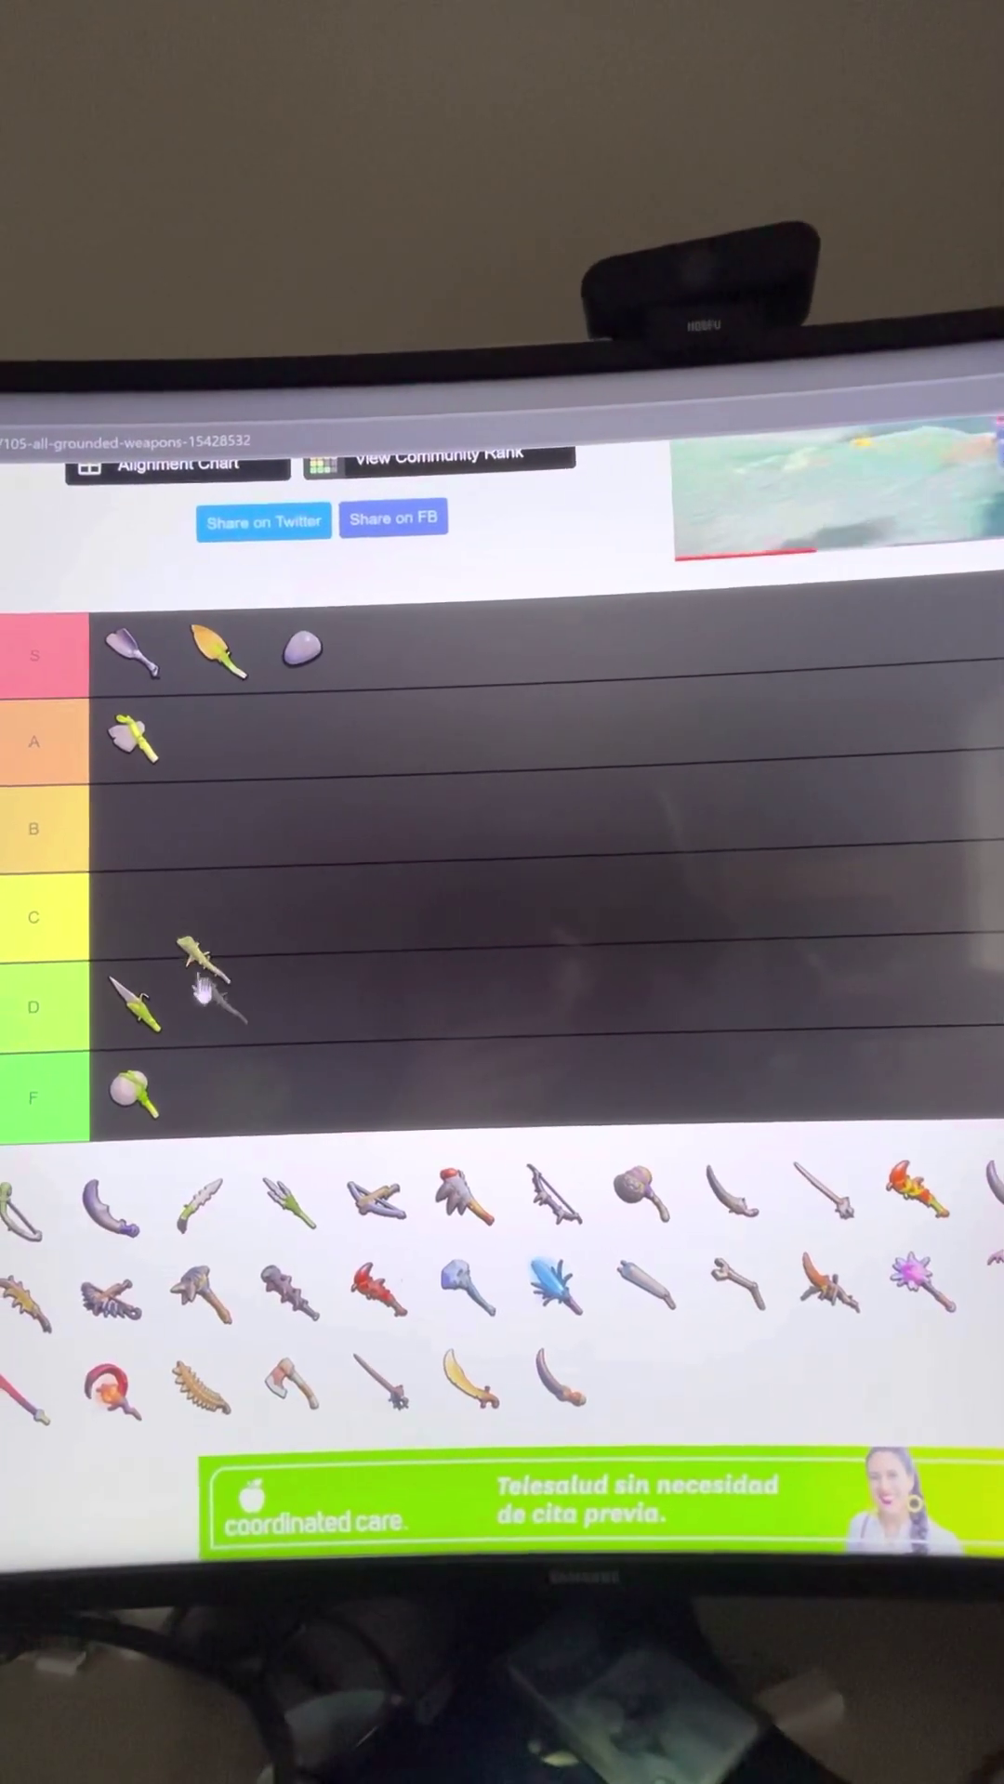
{"action": "left_click_drag", "start_coordinate": [212, 894], "coordinate": [223, 823]}
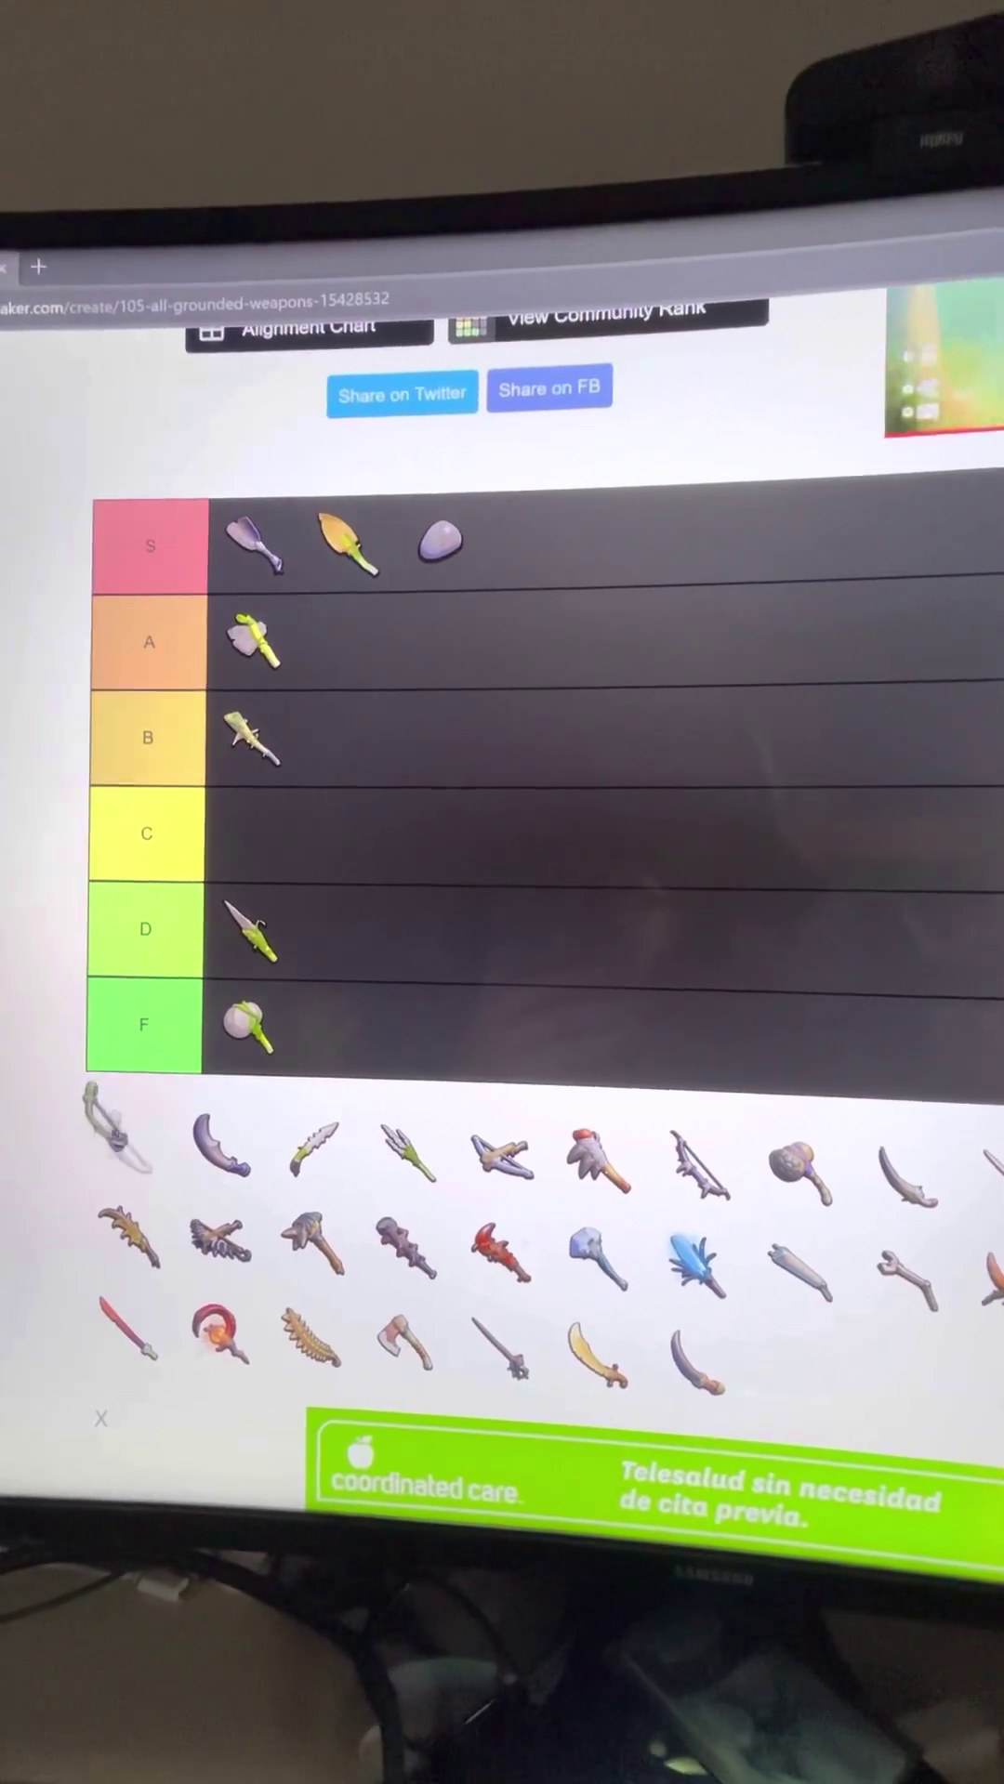
{"action": "left_click_drag", "start_coordinate": [112, 1094], "coordinate": [324, 746]}
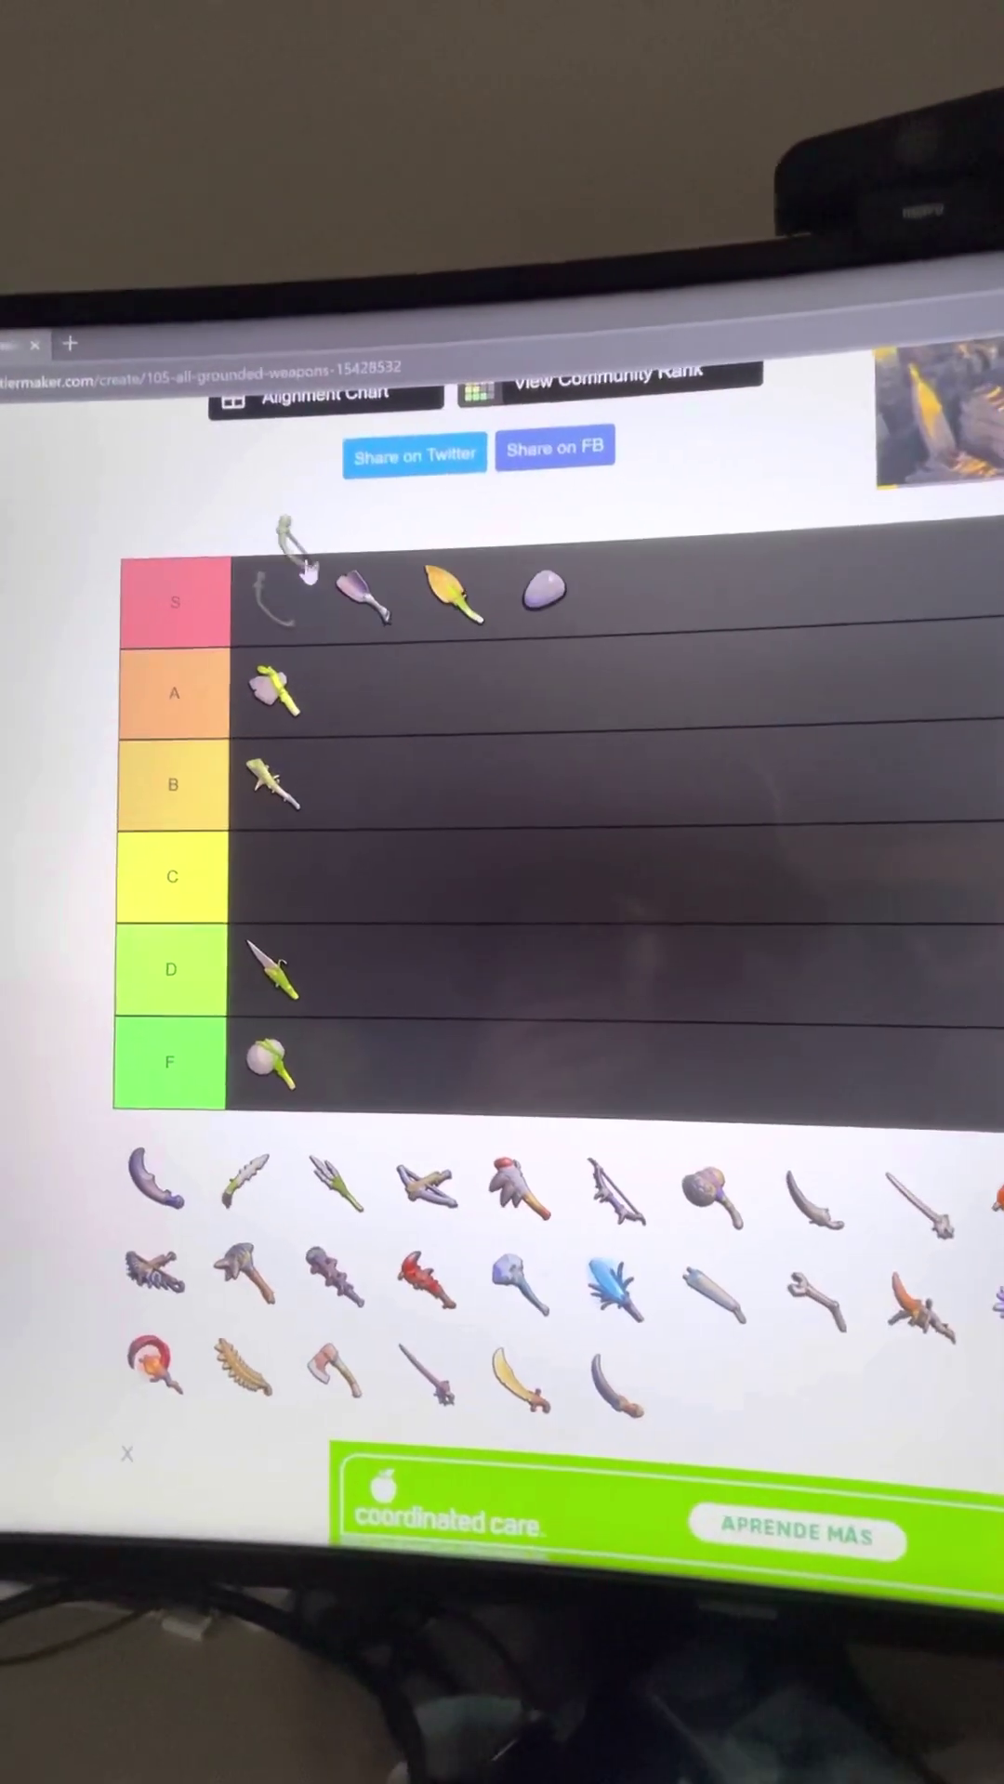
{"action": "left_click_drag", "start_coordinate": [303, 572], "coordinate": [557, 593]}
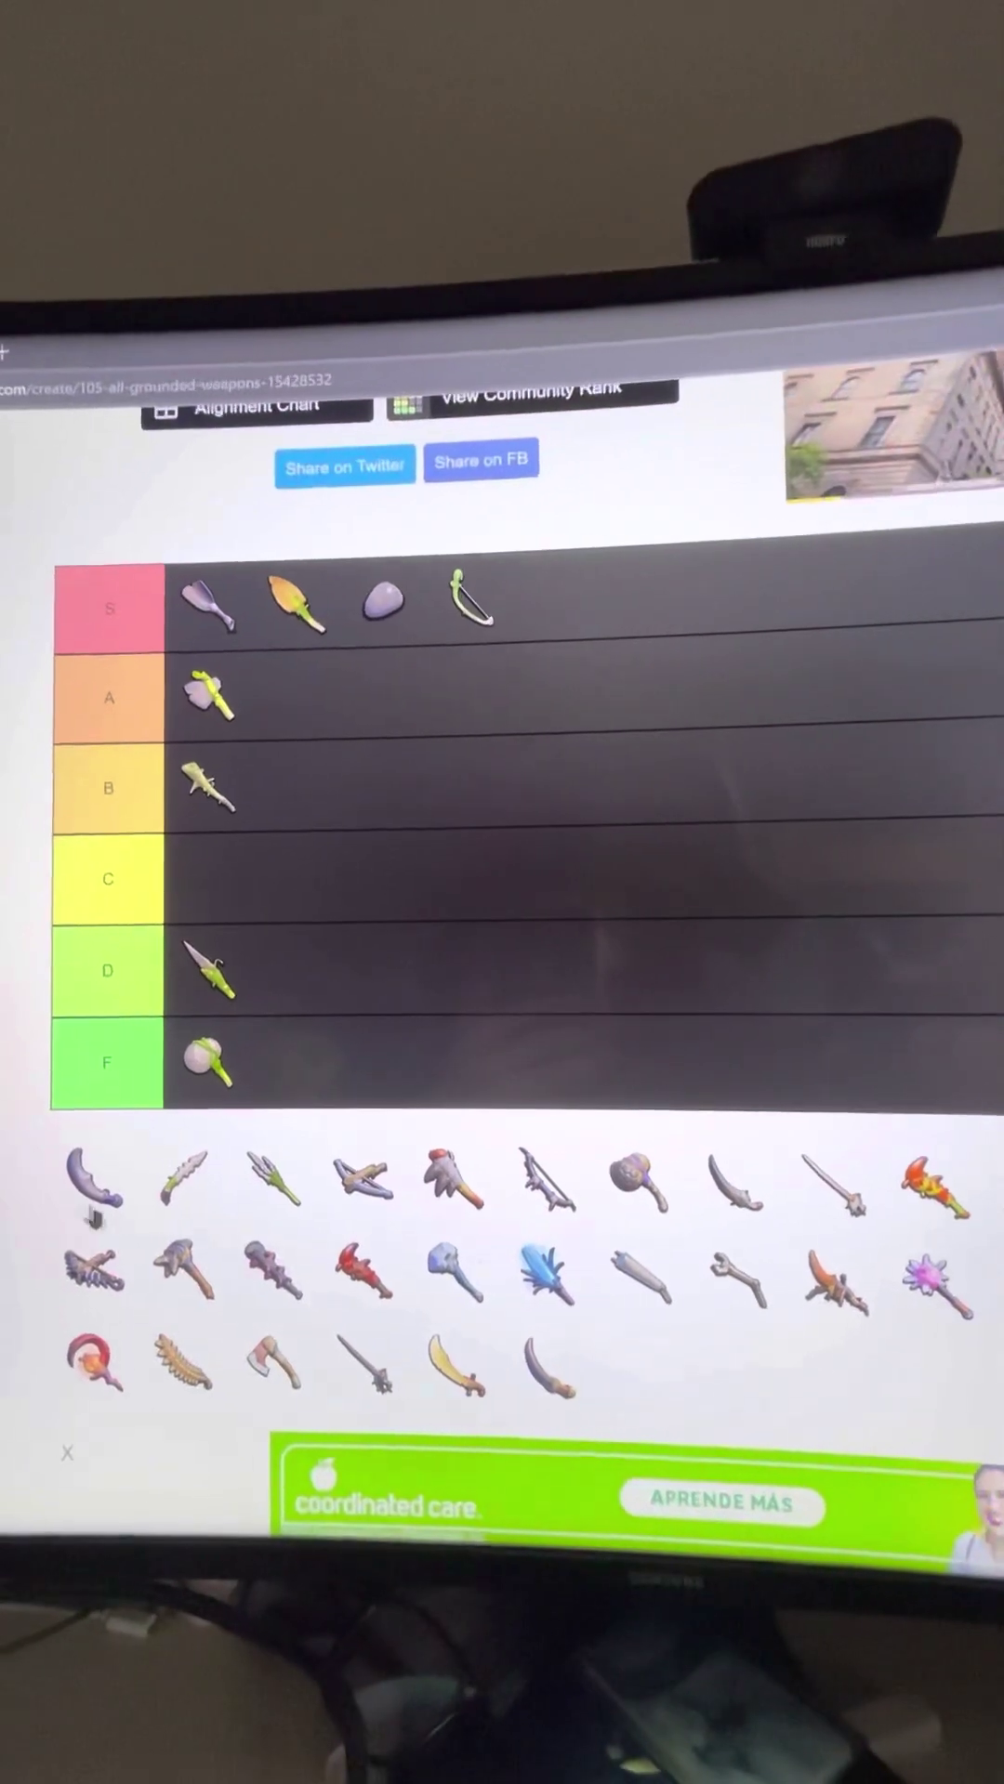
{"action": "left_click_drag", "start_coordinate": [142, 838], "coordinate": [144, 835]}
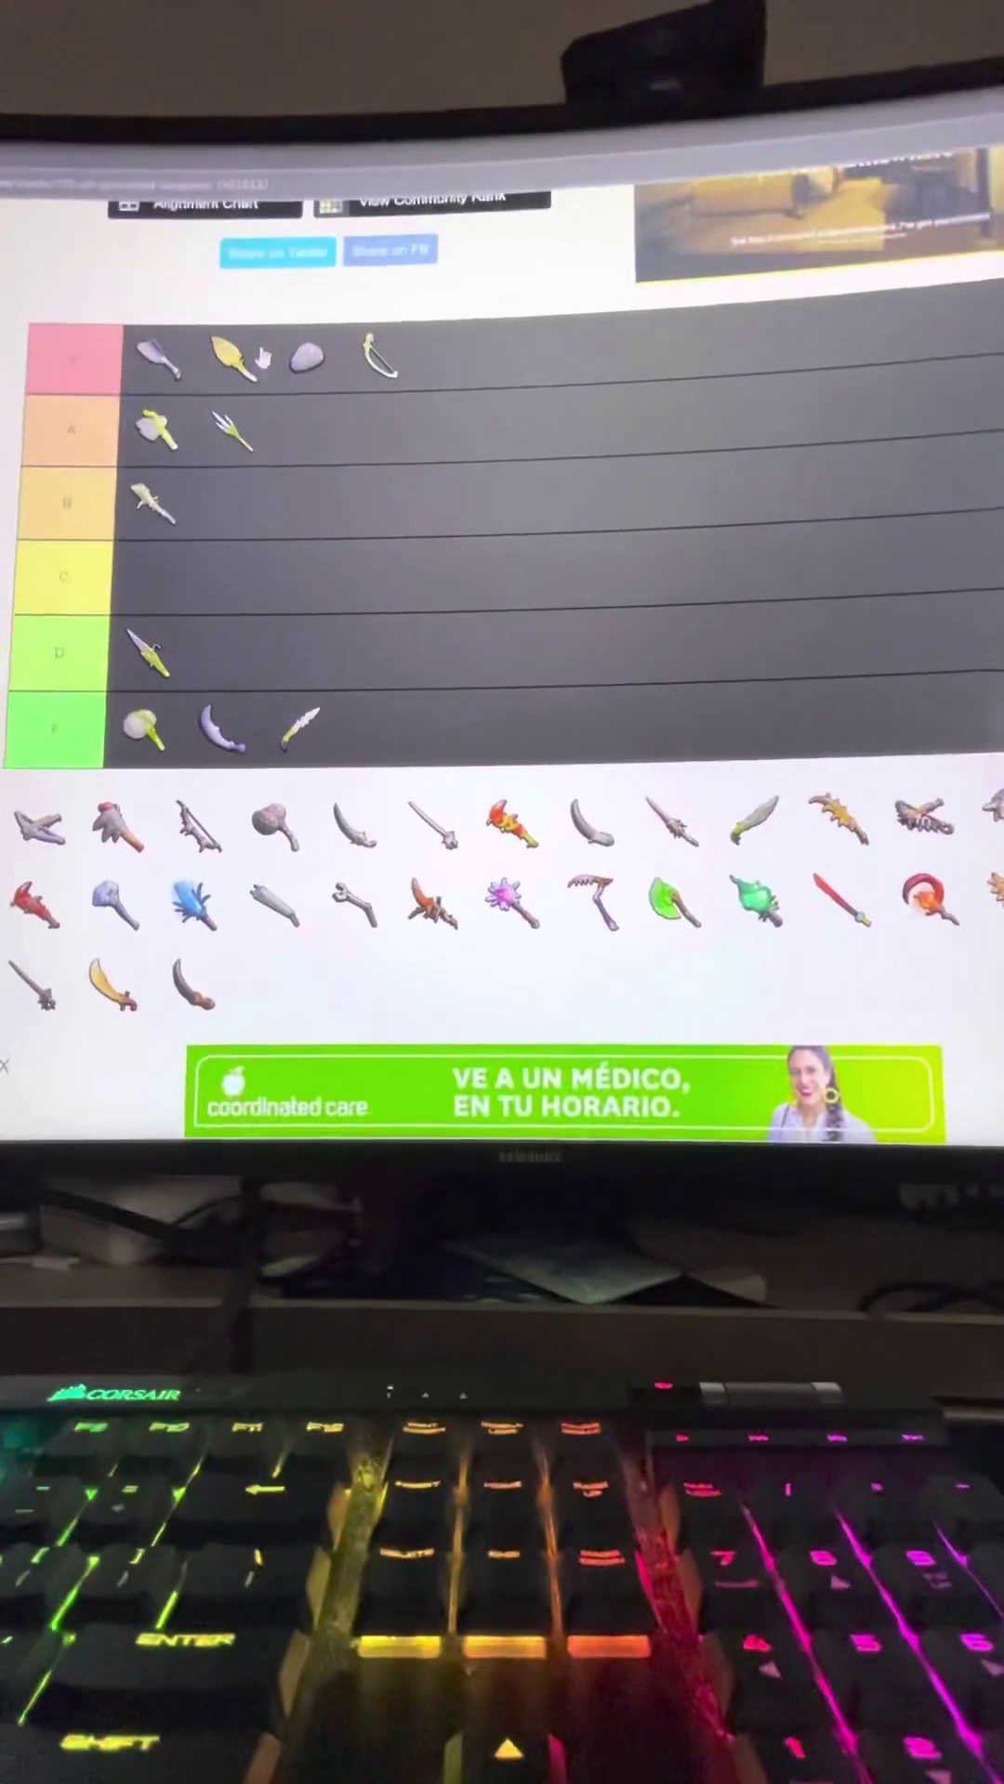
Add two winged weapons to S, the white red-tipped weapon first in A, and the grey mace to F
{"action": "left_click_drag", "start_coordinate": [240, 324], "coordinate": [427, 337]}
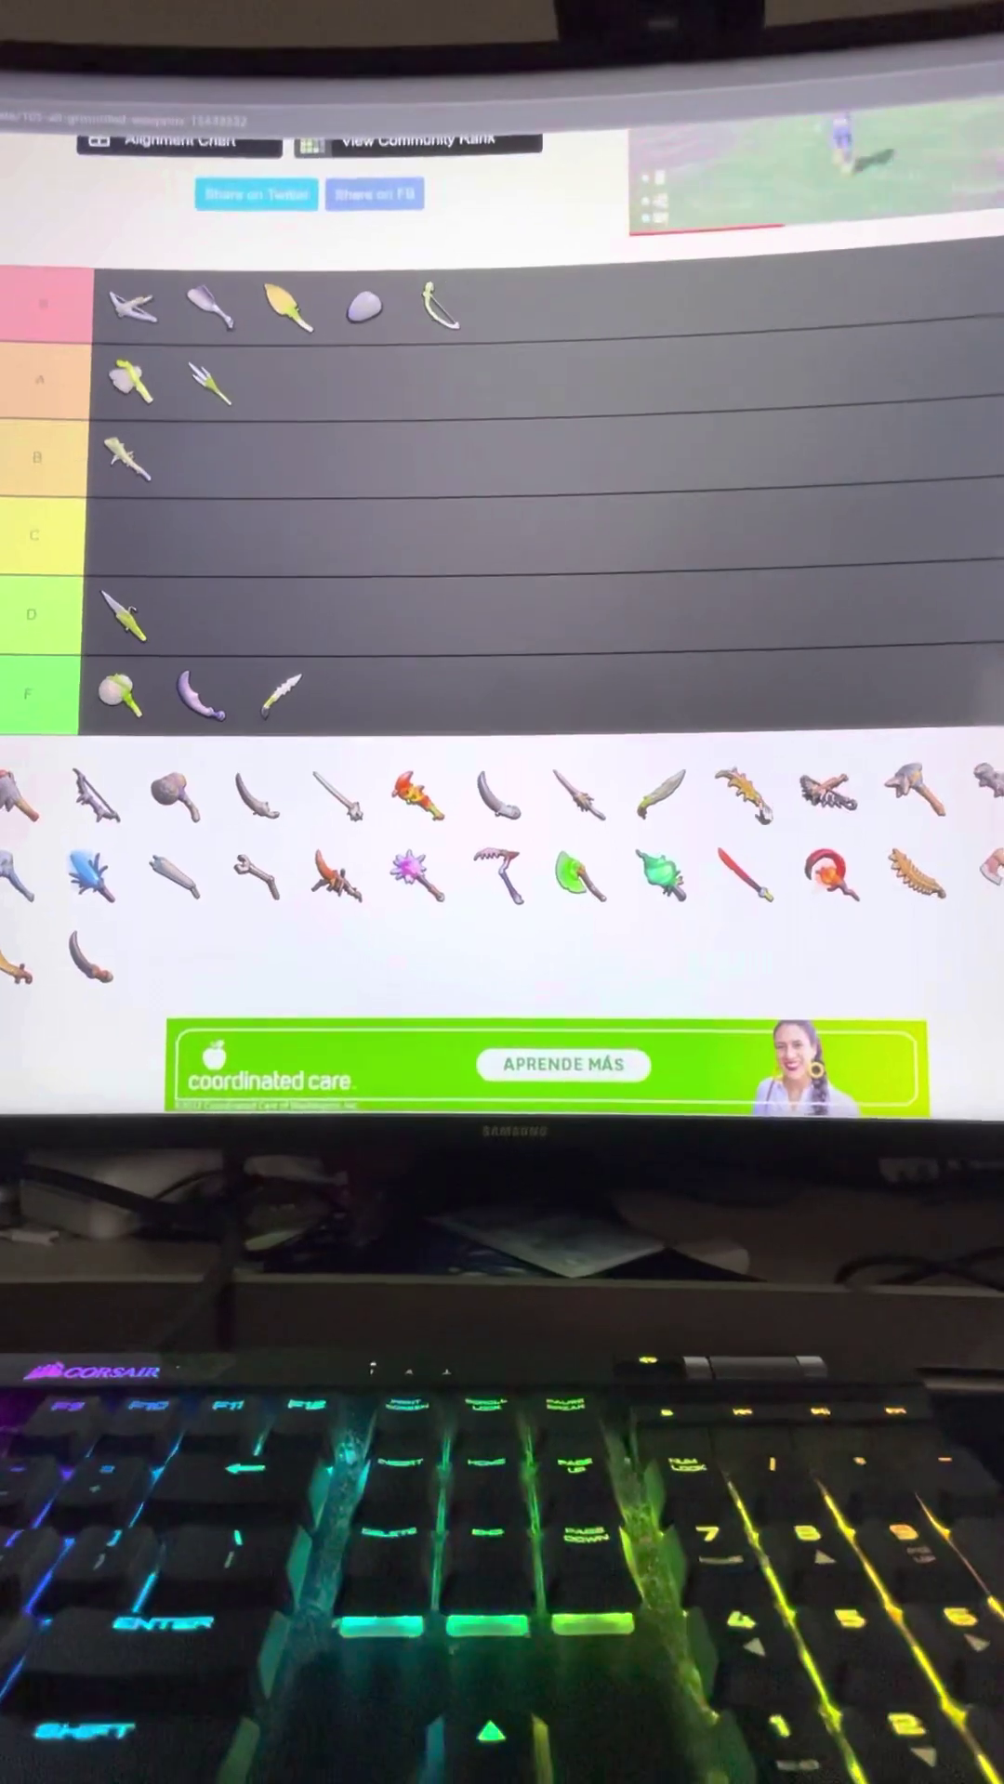
{"action": "left_click_drag", "start_coordinate": [90, 960], "coordinate": [460, 613]}
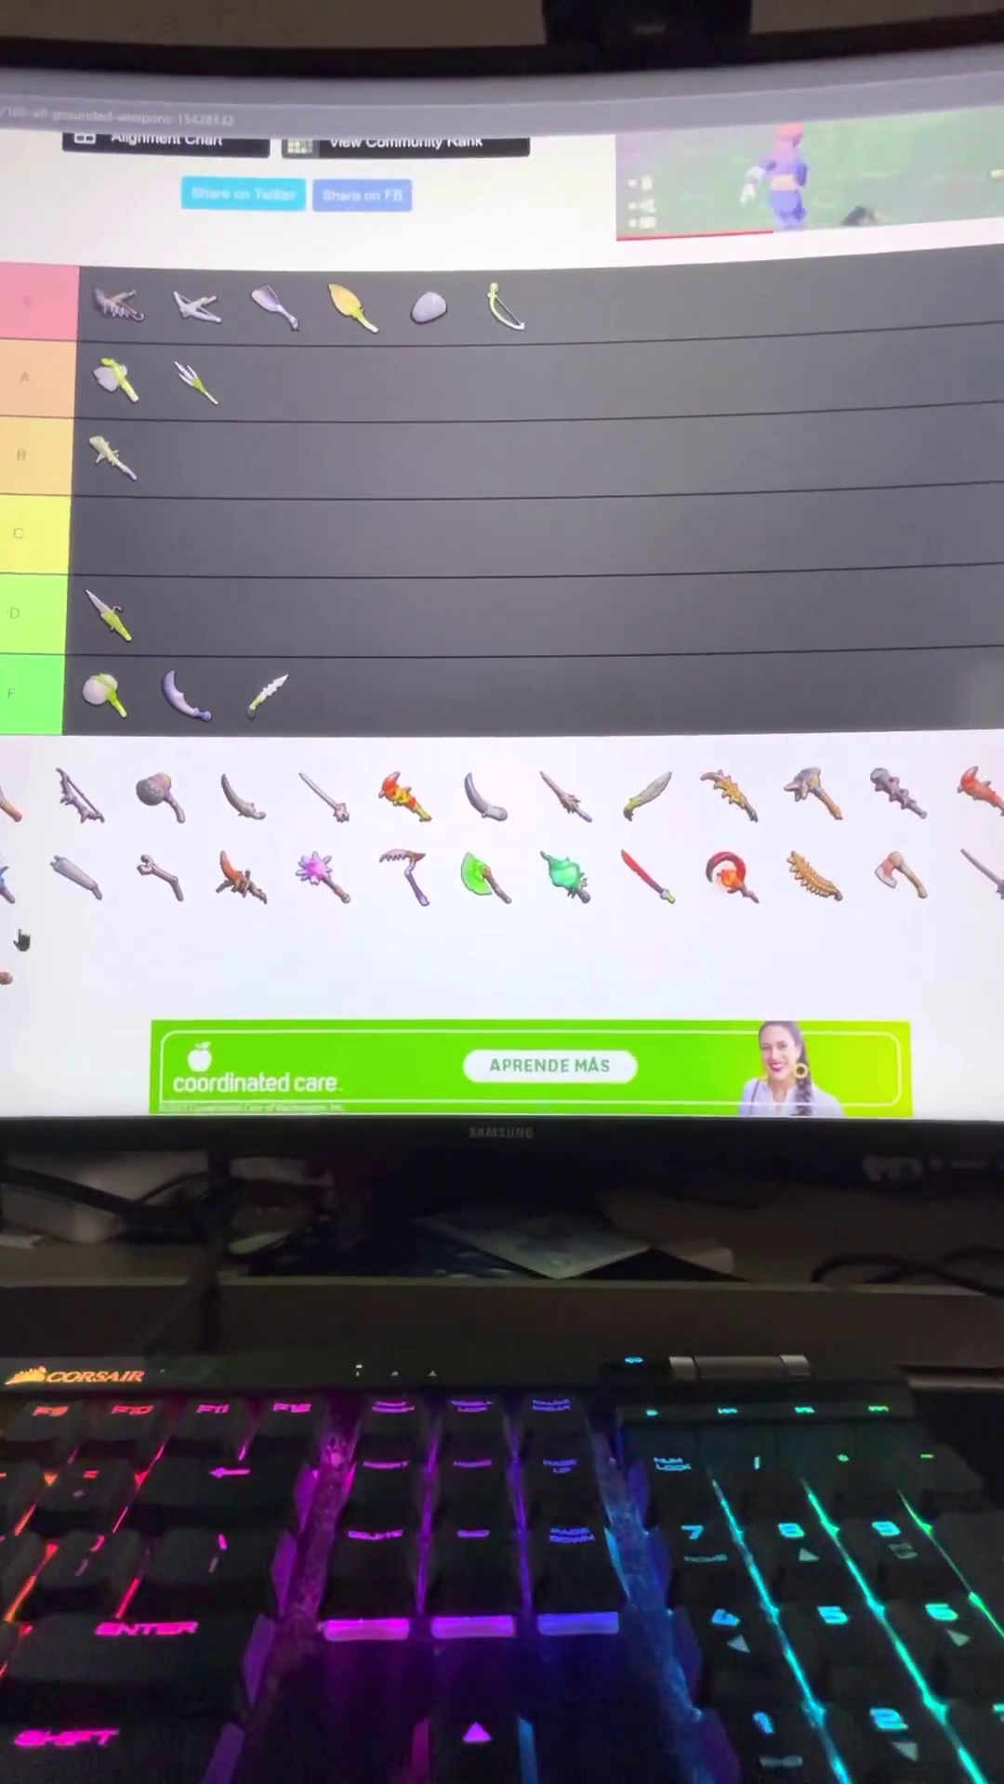
{"action": "left_click_drag", "start_coordinate": [29, 802], "coordinate": [360, 479]}
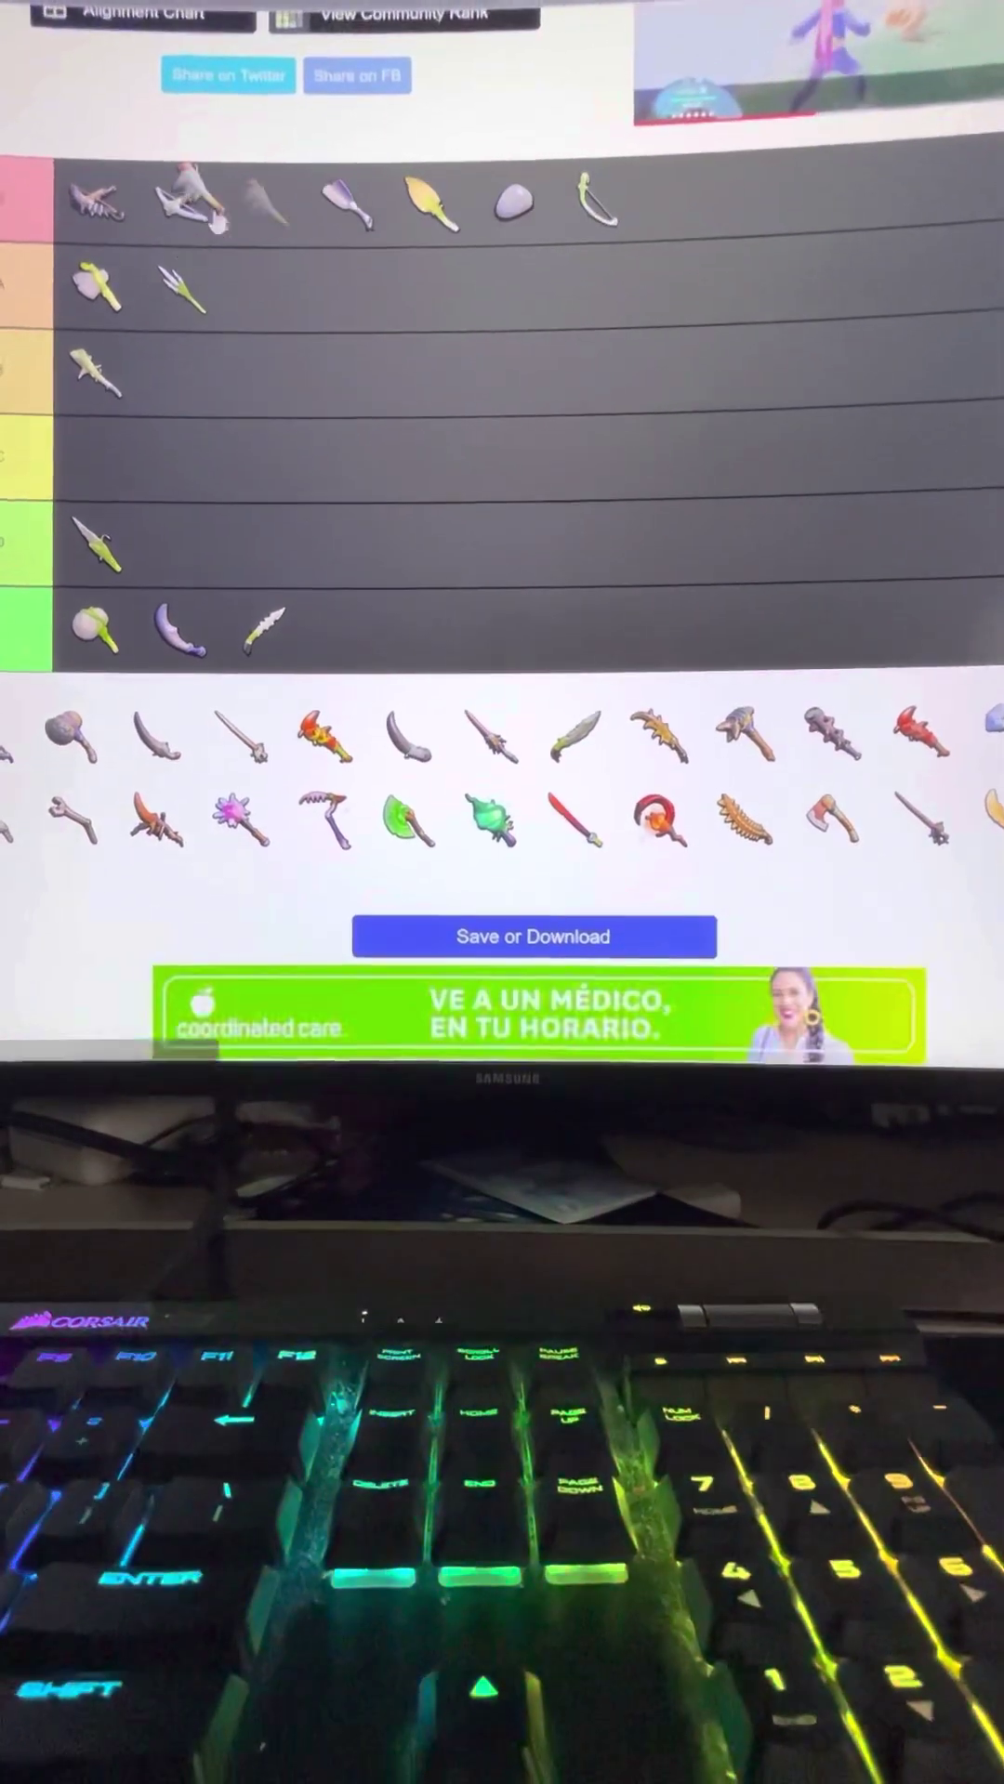
{"action": "left_click_drag", "start_coordinate": [359, 479], "coordinate": [100, 306]}
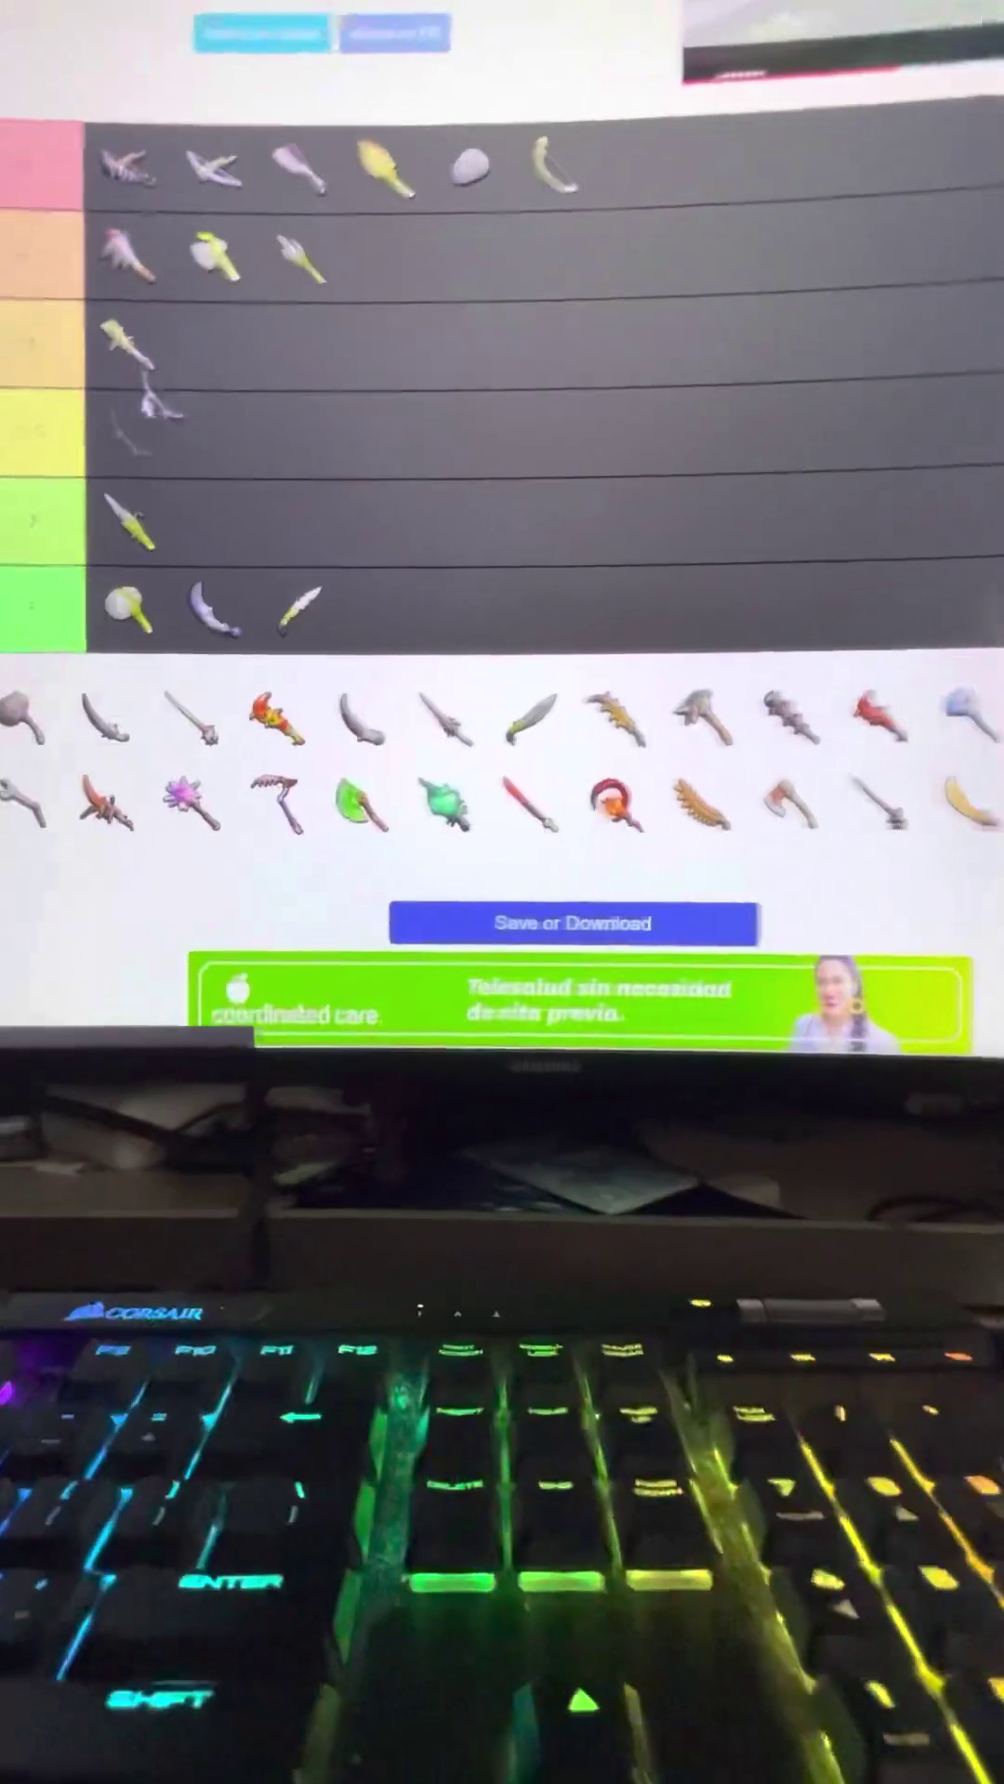
{"action": "mouse_move", "coordinate": [109, 481]}
{"action": "left_mouse_down"}
{"action": "mouse_move", "coordinate": [258, 366]}
{"action": "mouse_move", "coordinate": [718, 56]}
{"action": "mouse_move", "coordinate": [739, 62]}
{"action": "left_mouse_up"}
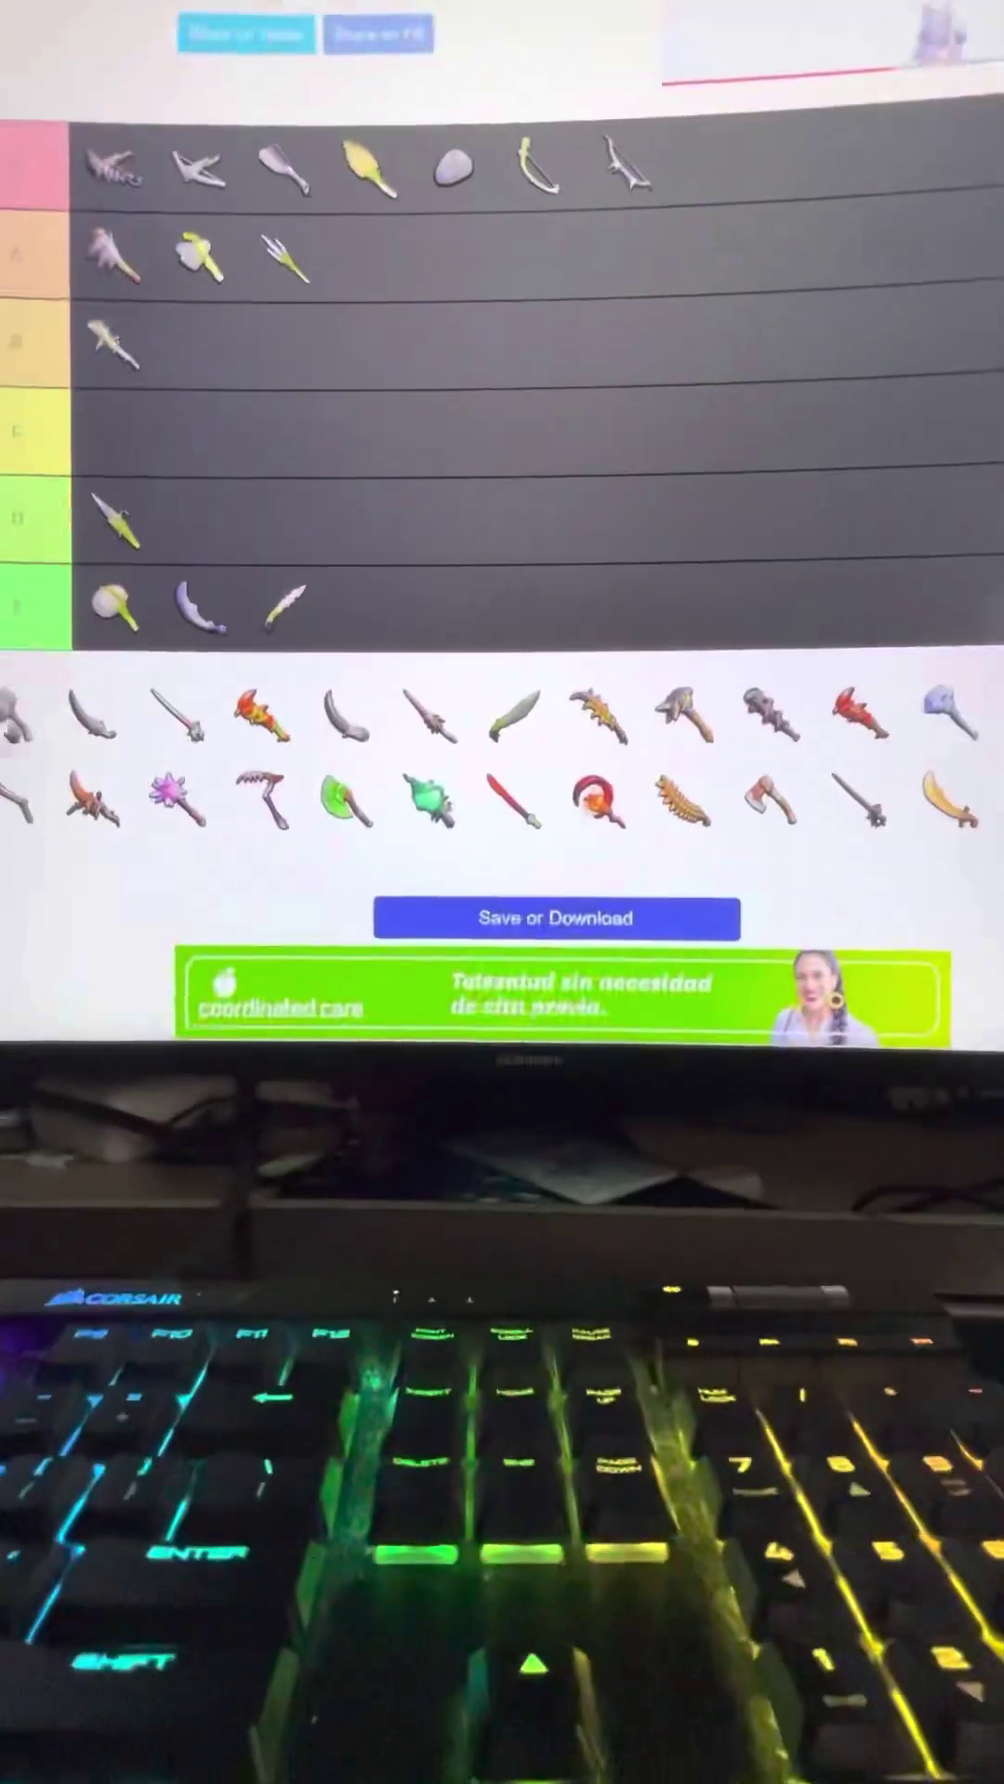
{"action": "left_click_drag", "start_coordinate": [57, 760], "coordinate": [240, 370]}
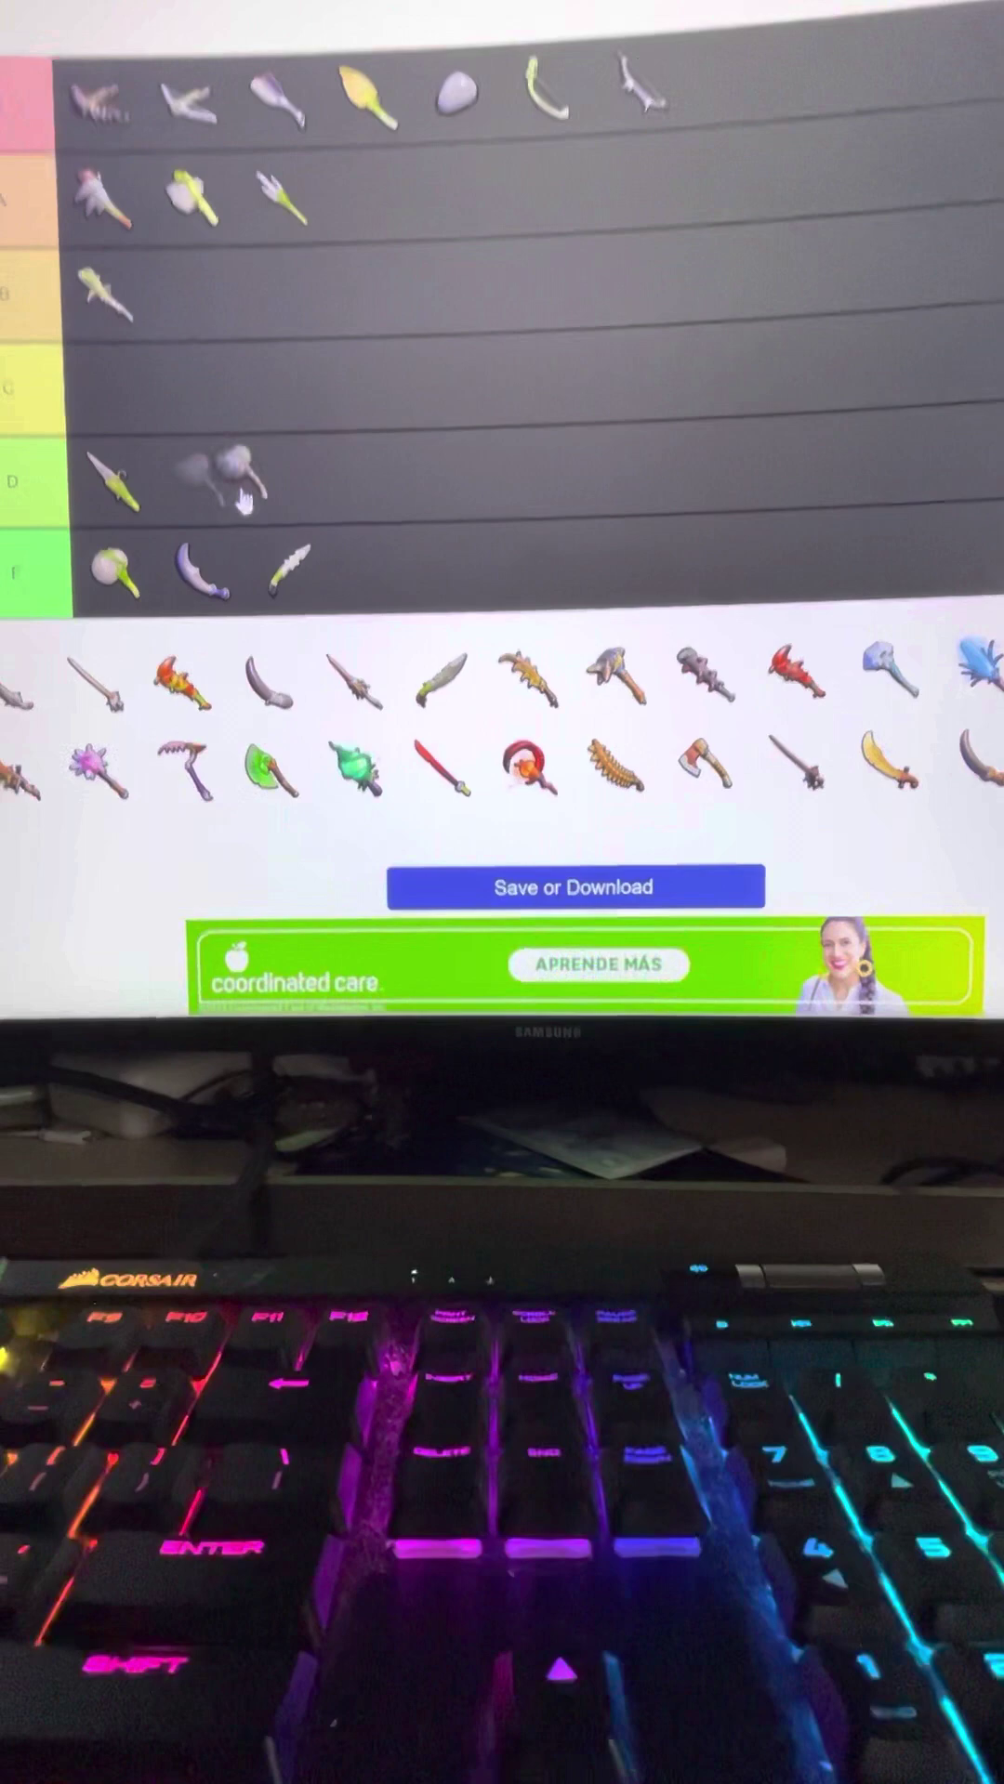
{"action": "mouse_move", "coordinate": [240, 478]}
{"action": "left_mouse_down"}
{"action": "mouse_move", "coordinate": [146, 585]}
{"action": "mouse_move", "coordinate": [88, 635]}
{"action": "mouse_move", "coordinate": [138, 648]}
{"action": "left_mouse_up"}
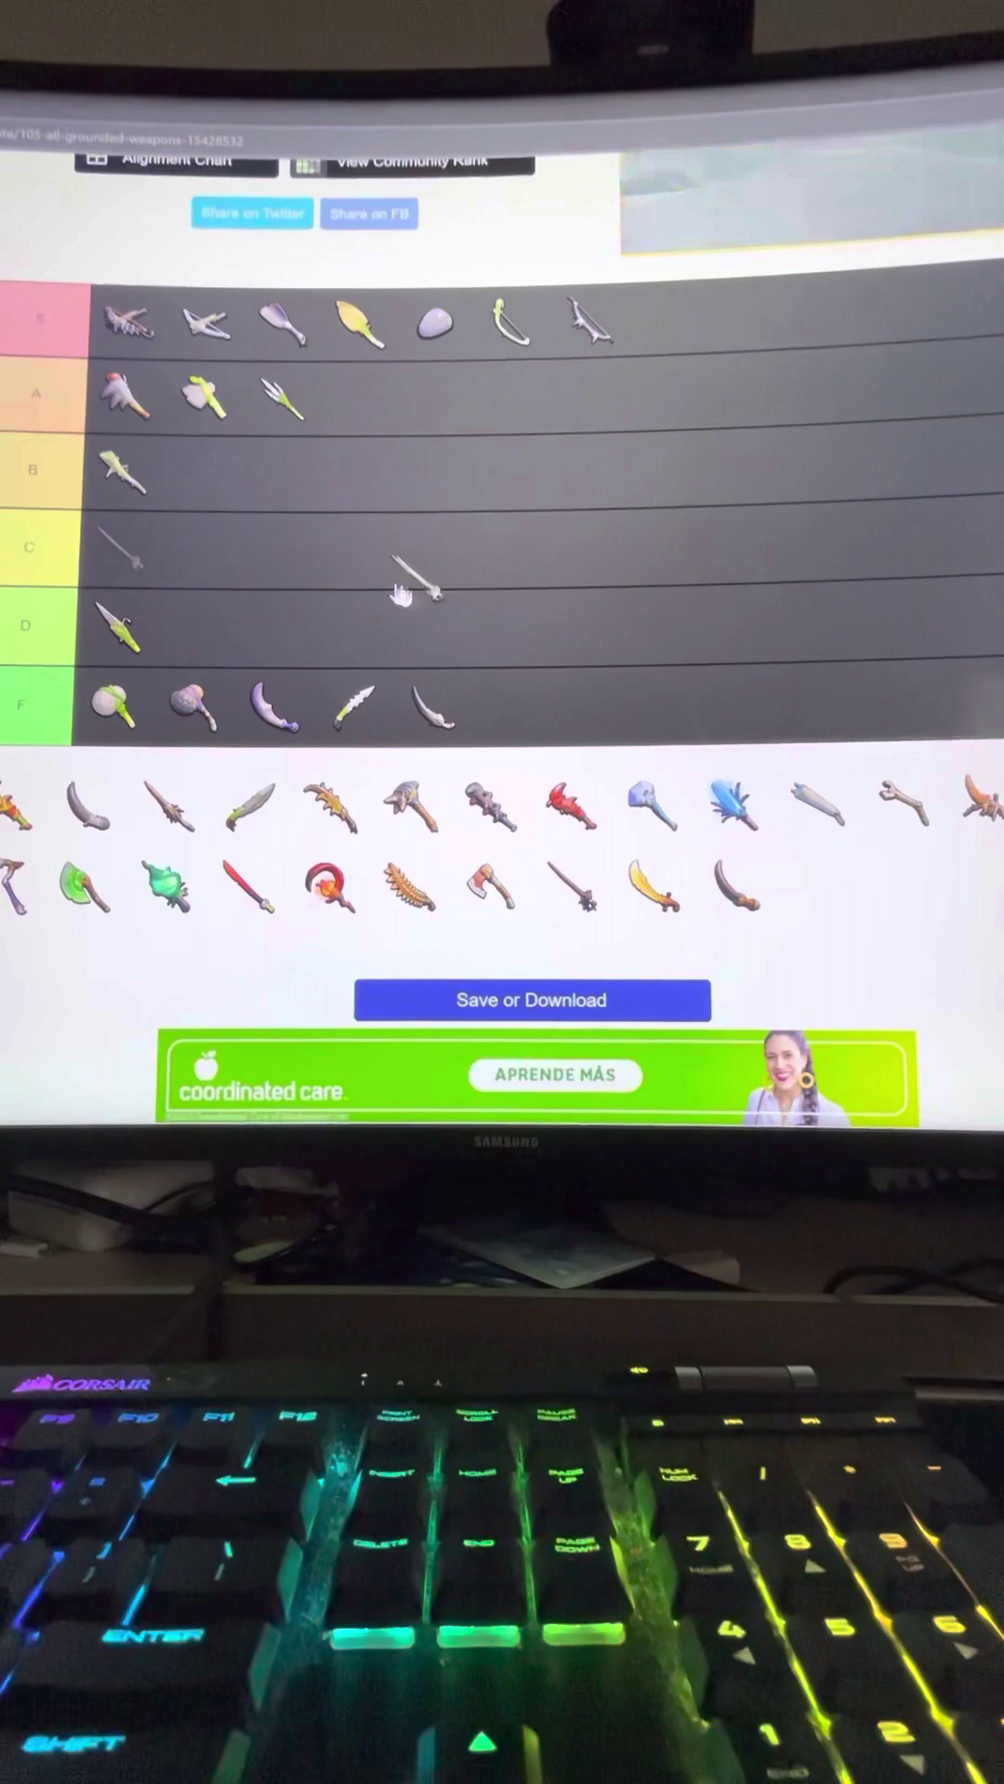
Rank the sword in C, orange torch in S, curved blade higher up, and long sword fourth in A
{"action": "mouse_move", "coordinate": [371, 562]}
{"action": "left_mouse_down"}
{"action": "mouse_move", "coordinate": [311, 505]}
{"action": "mouse_move", "coordinate": [274, 551]}
{"action": "left_mouse_up"}
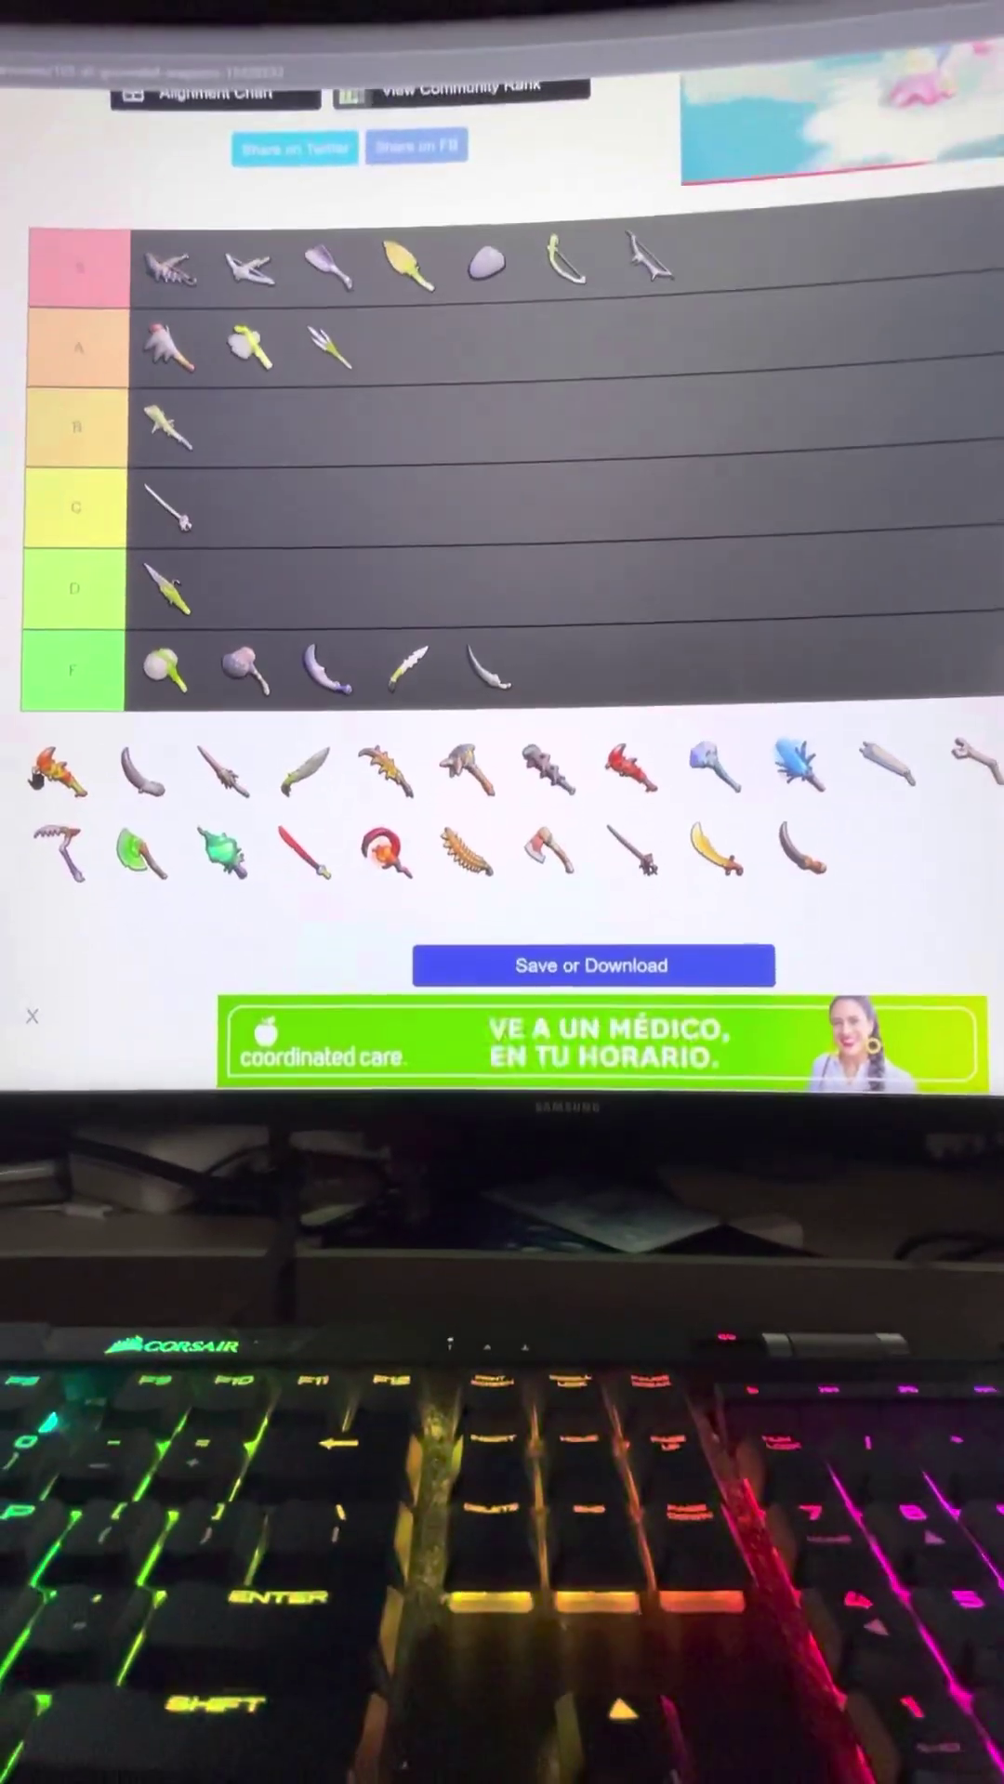
{"action": "left_click_drag", "start_coordinate": [57, 770], "coordinate": [690, 258]}
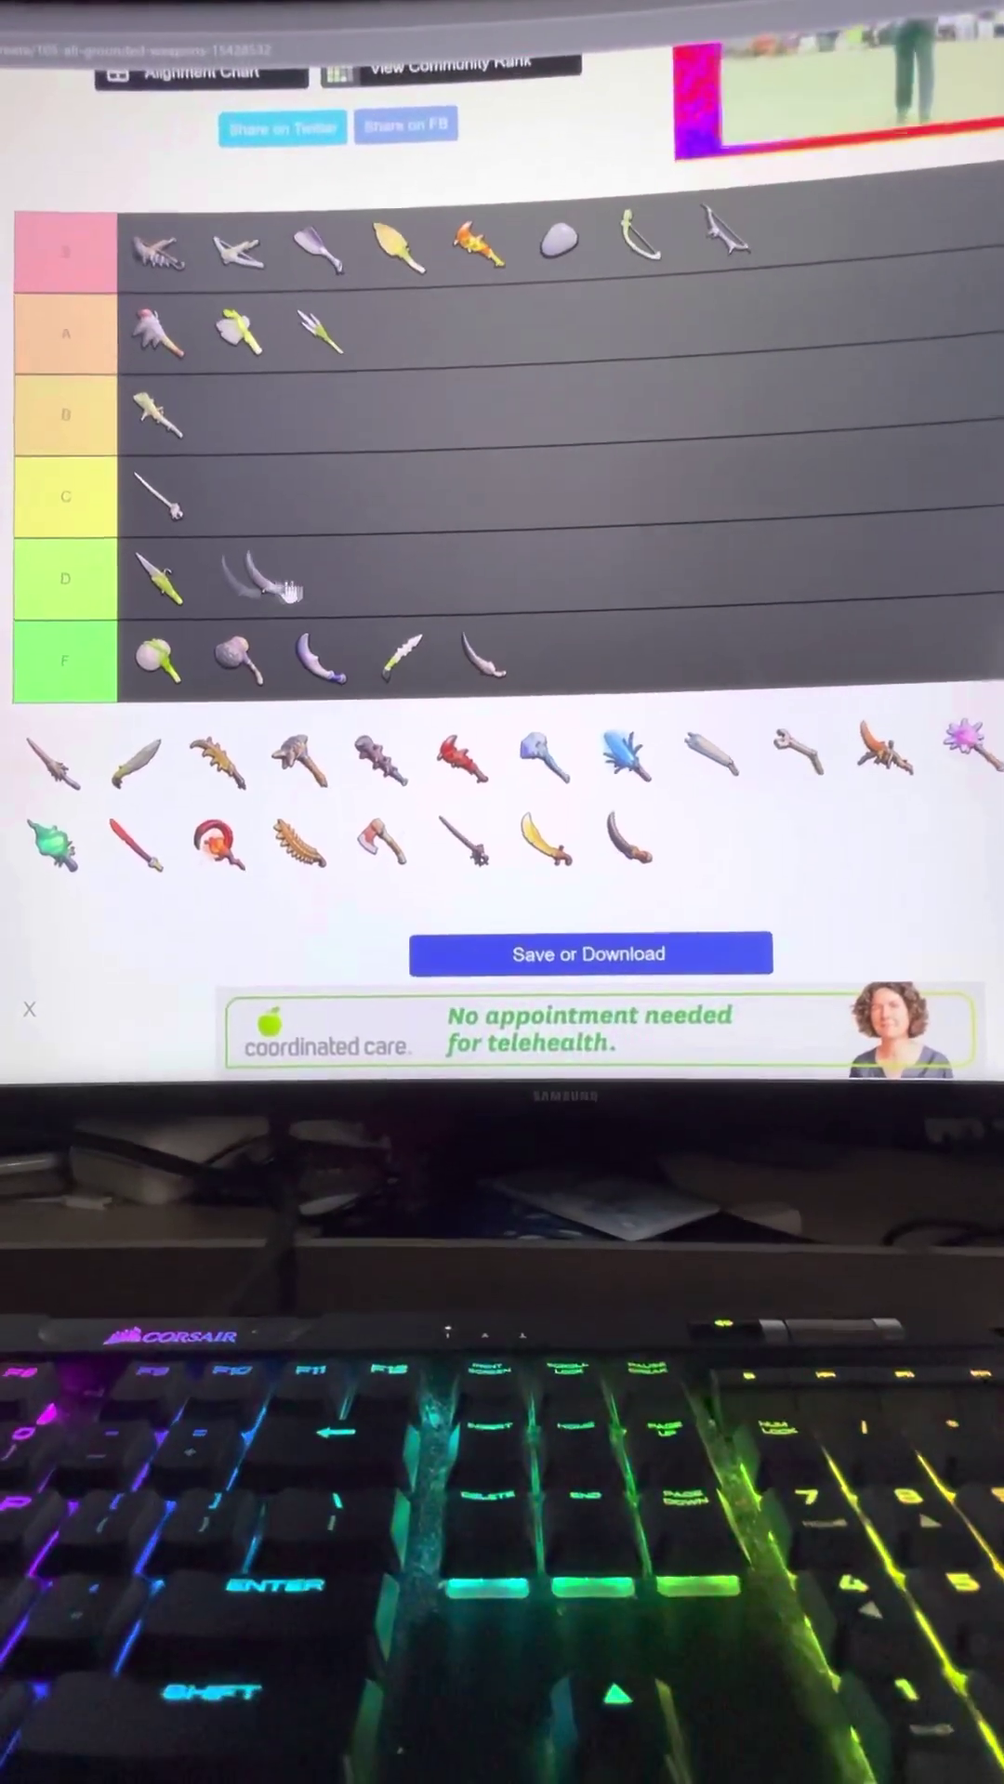
{"action": "mouse_move", "coordinate": [272, 589]}
{"action": "left_mouse_down"}
{"action": "mouse_move", "coordinate": [349, 582]}
{"action": "mouse_move", "coordinate": [105, 460]}
{"action": "mouse_move", "coordinate": [137, 468]}
{"action": "left_mouse_up"}
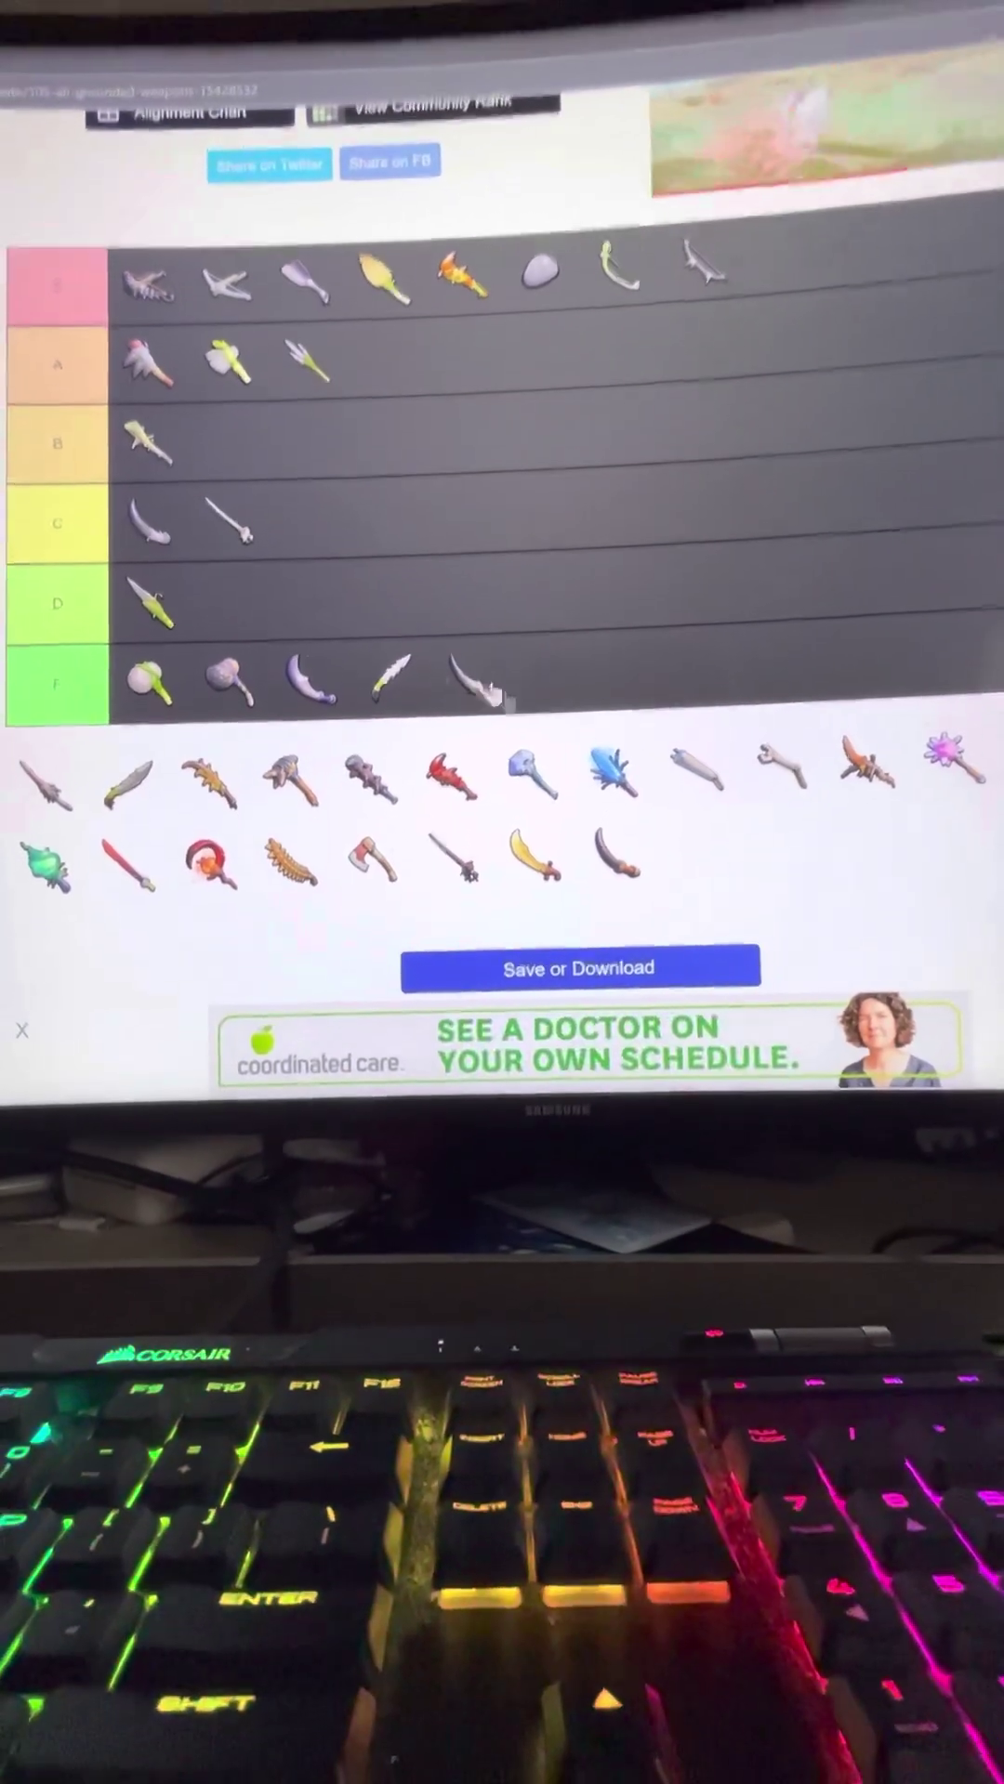
{"action": "left_click_drag", "start_coordinate": [320, 584], "coordinate": [298, 377]}
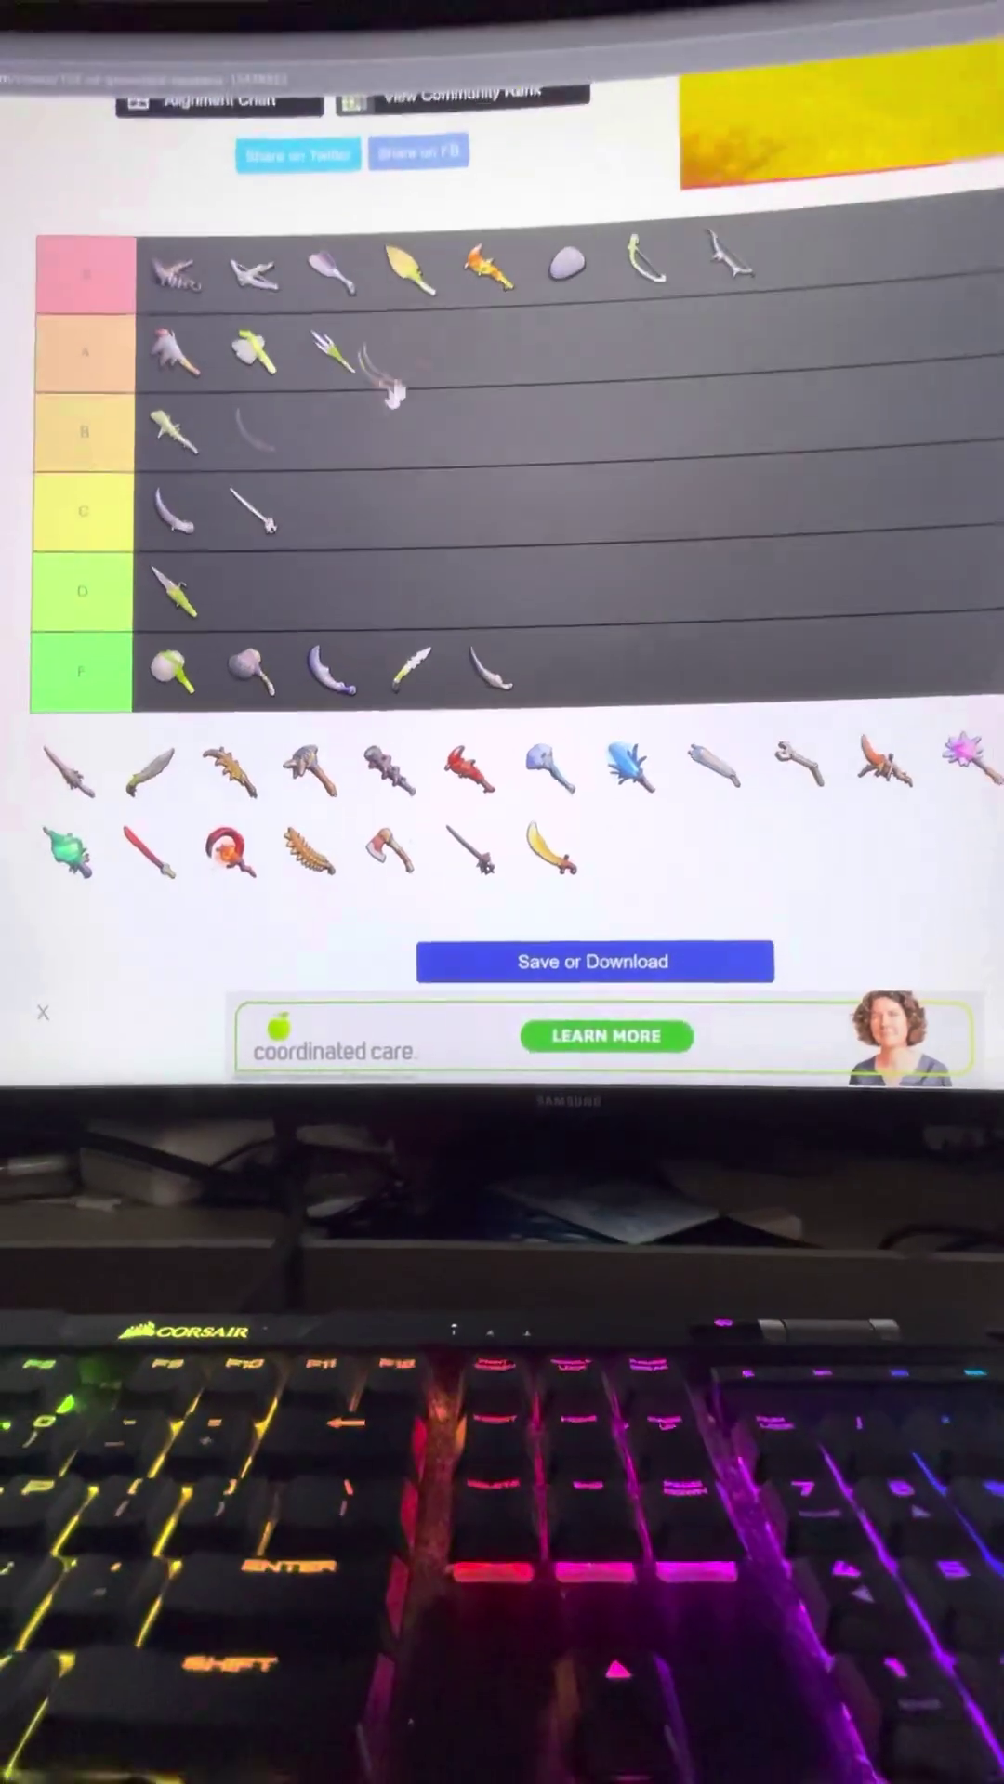
{"action": "left_click_drag", "start_coordinate": [297, 376], "coordinate": [412, 338]}
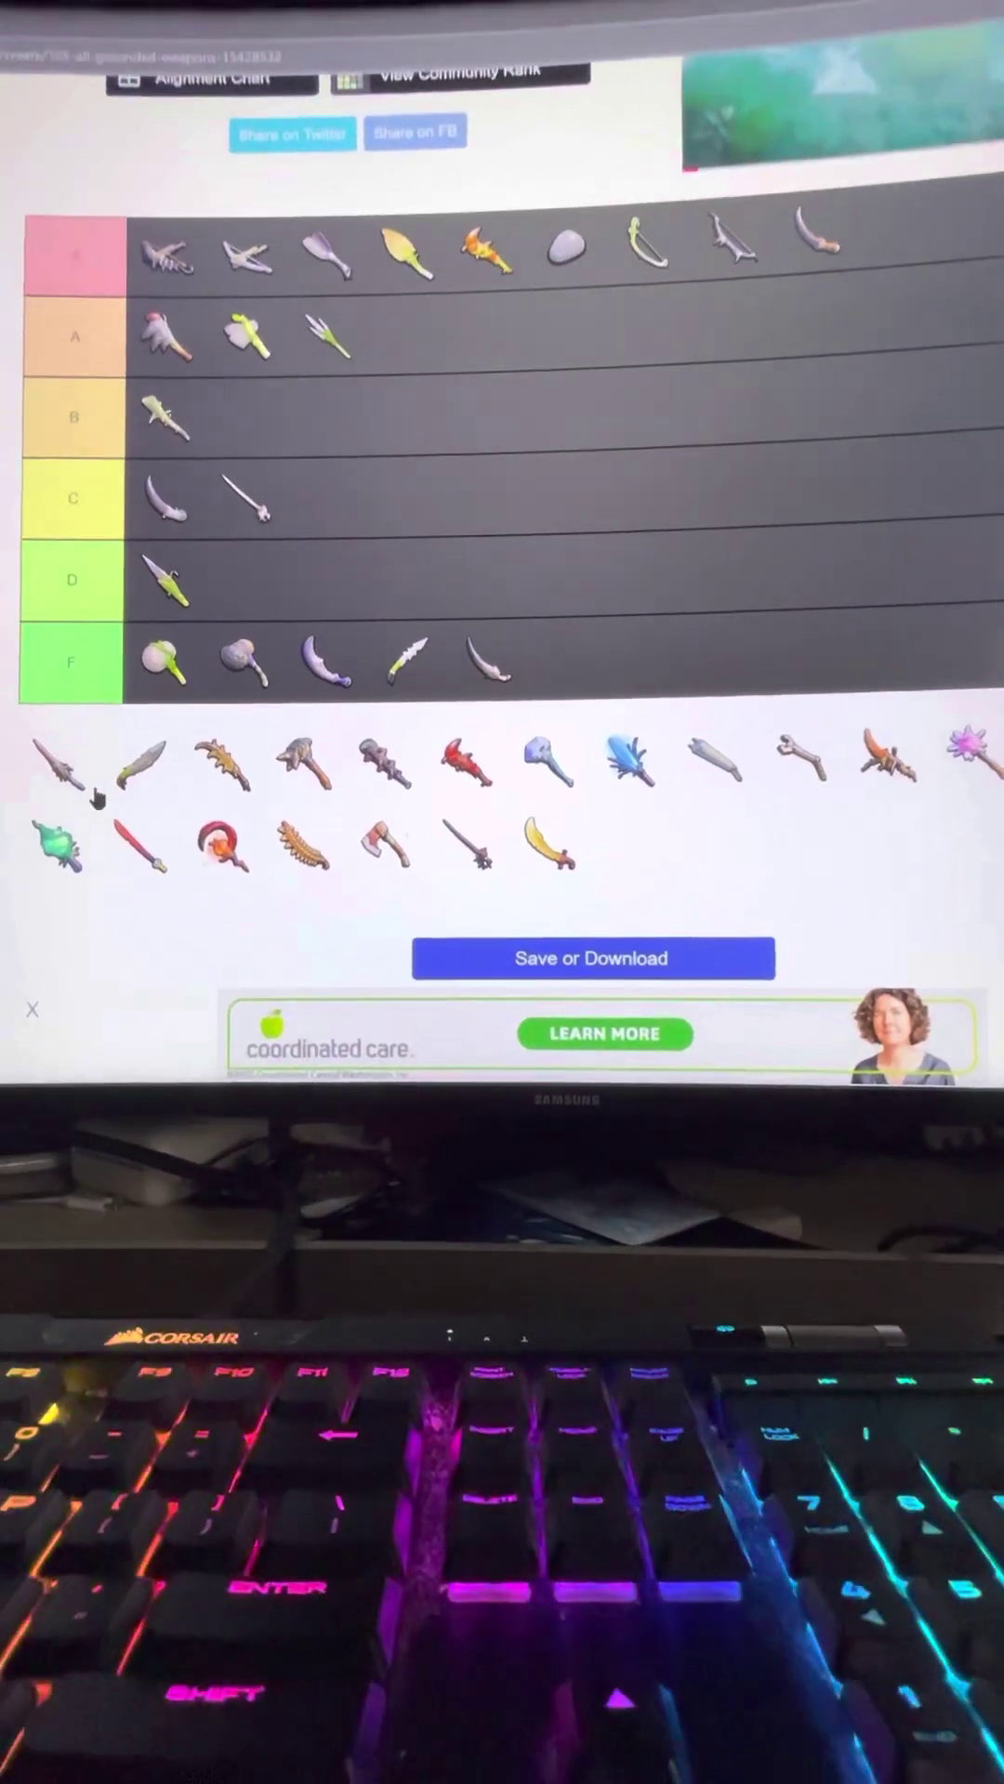
{"action": "mouse_move", "coordinate": [56, 755]}
{"action": "left_mouse_down"}
{"action": "mouse_move", "coordinate": [418, 328]}
{"action": "mouse_move", "coordinate": [440, 379]}
{"action": "left_mouse_up"}
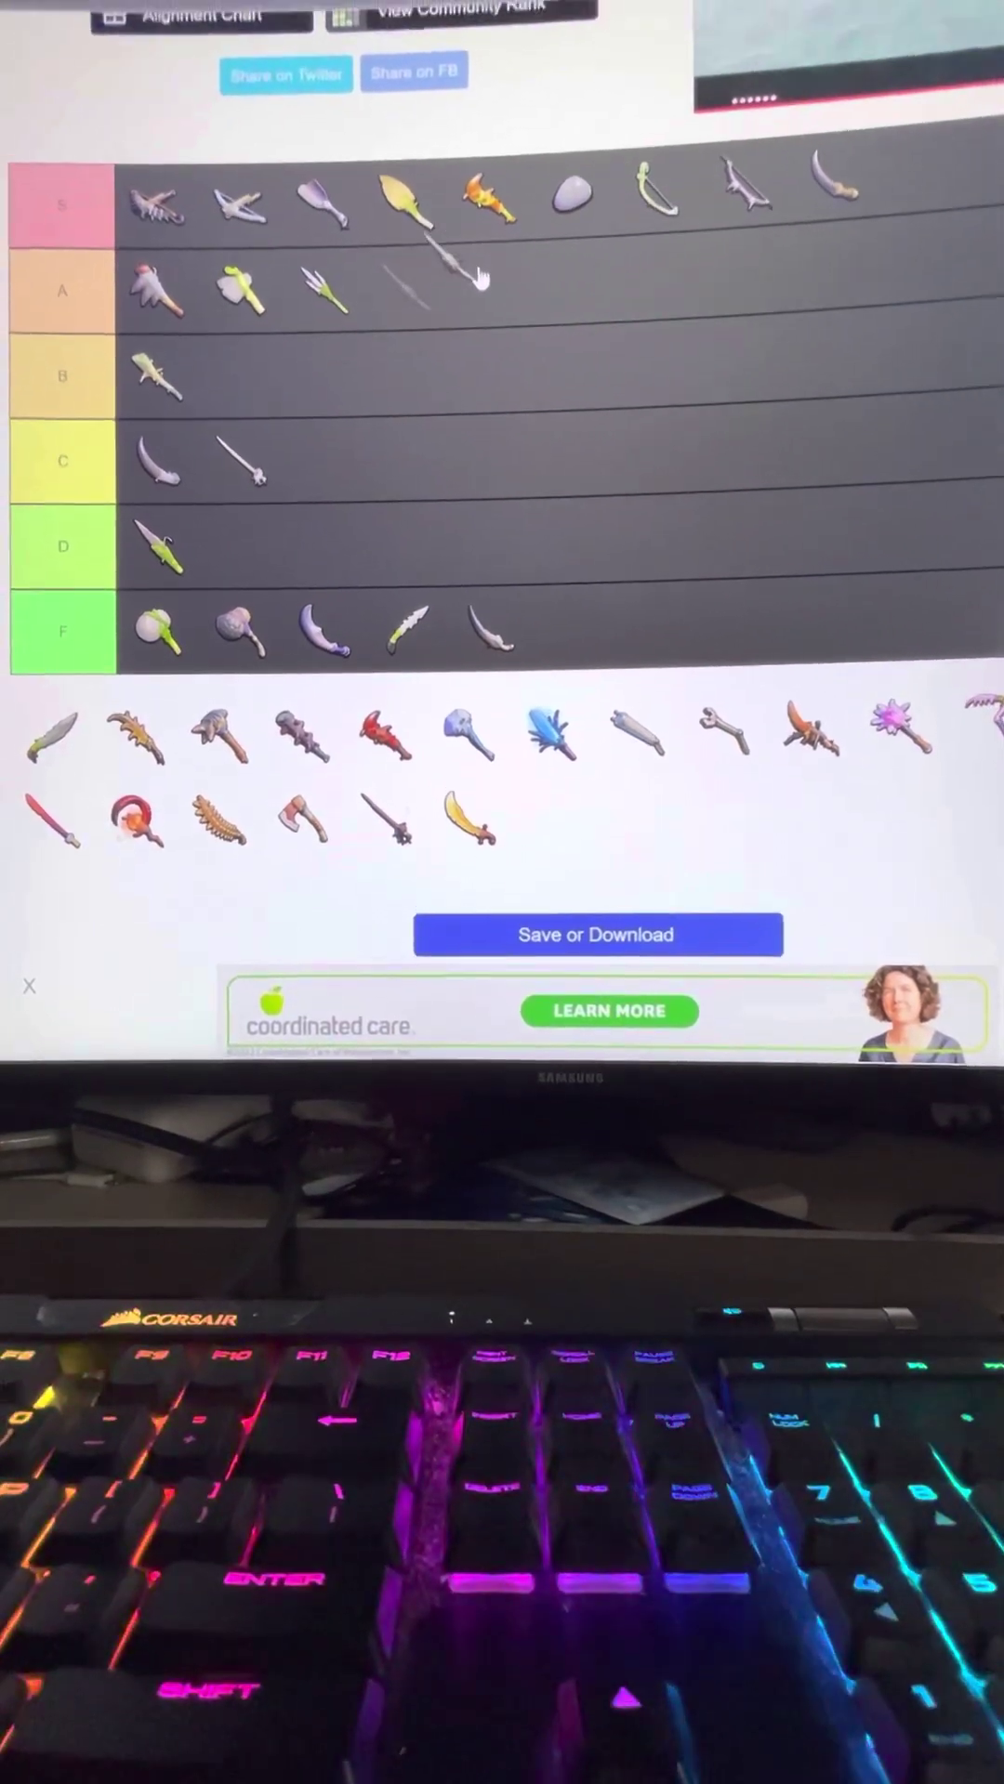
{"action": "left_click_drag", "start_coordinate": [478, 279], "coordinate": [460, 287]}
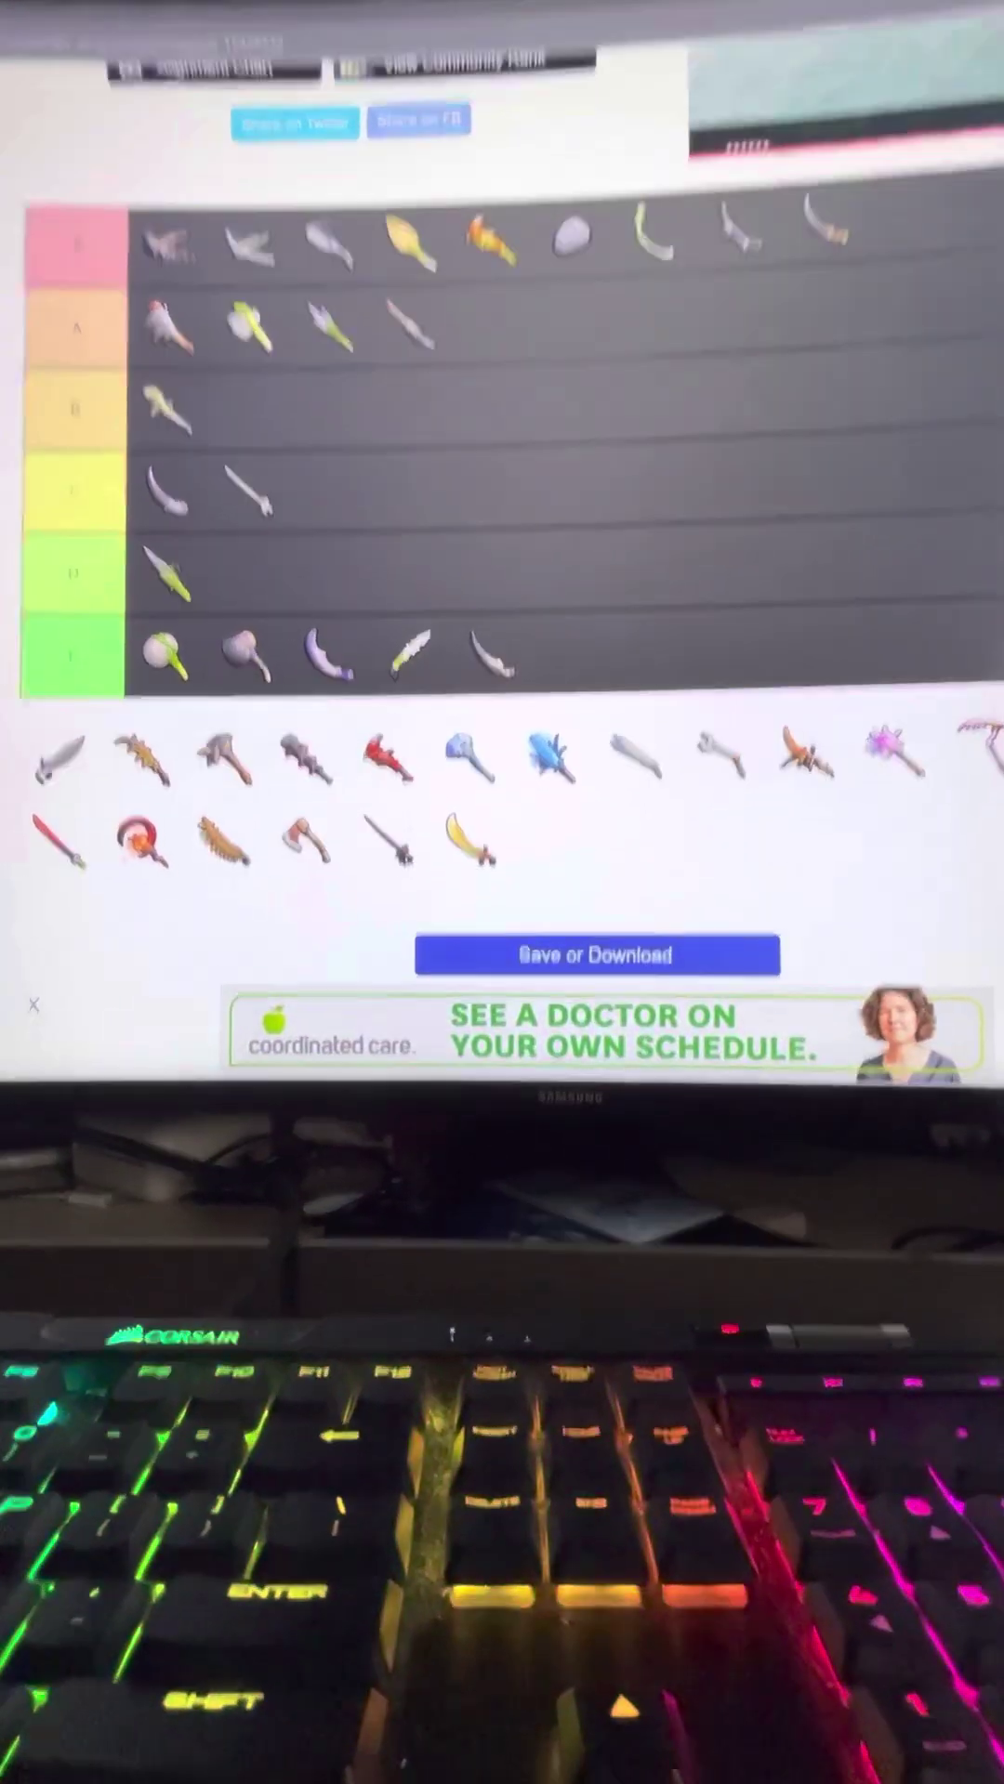
Send the grey sword toward D, golden weapon to B, grey mace to S, red axe to F, whitish weapon to A
{"action": "mouse_move", "coordinate": [60, 760]}
{"action": "left_mouse_down"}
{"action": "mouse_move", "coordinate": [509, 588]}
{"action": "mouse_move", "coordinate": [470, 669]}
{"action": "left_mouse_up"}
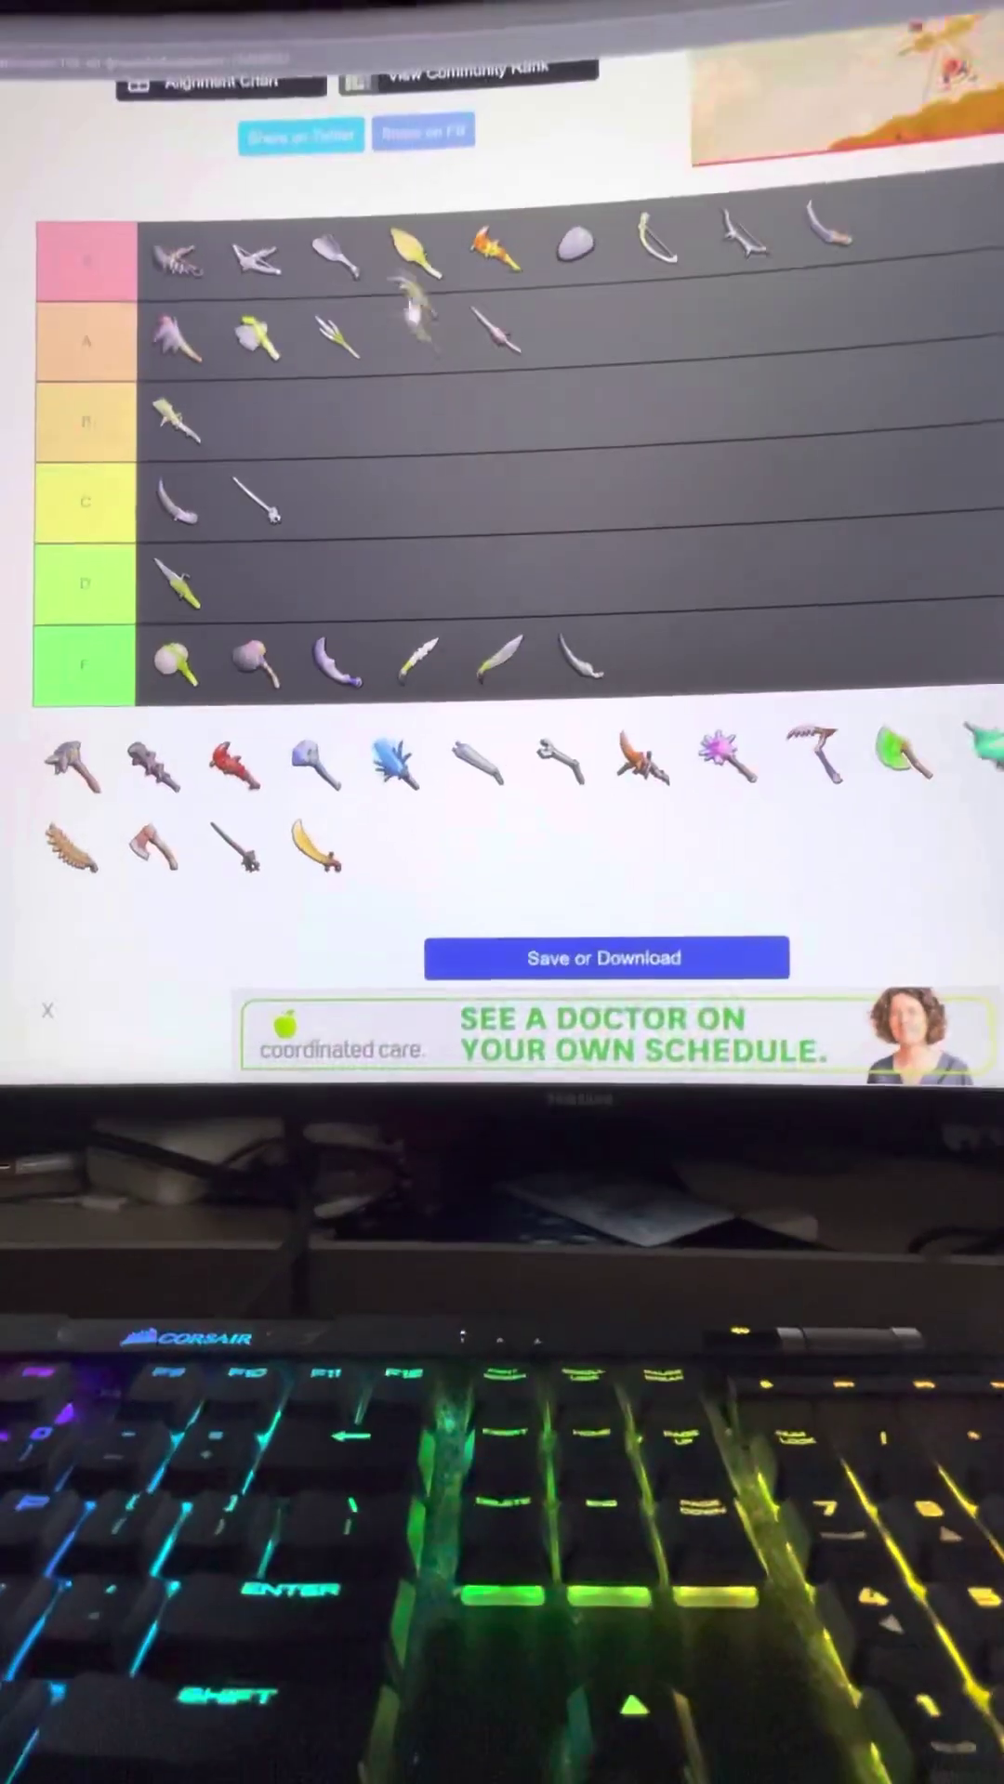
{"action": "left_click_drag", "start_coordinate": [529, 515], "coordinate": [370, 415]}
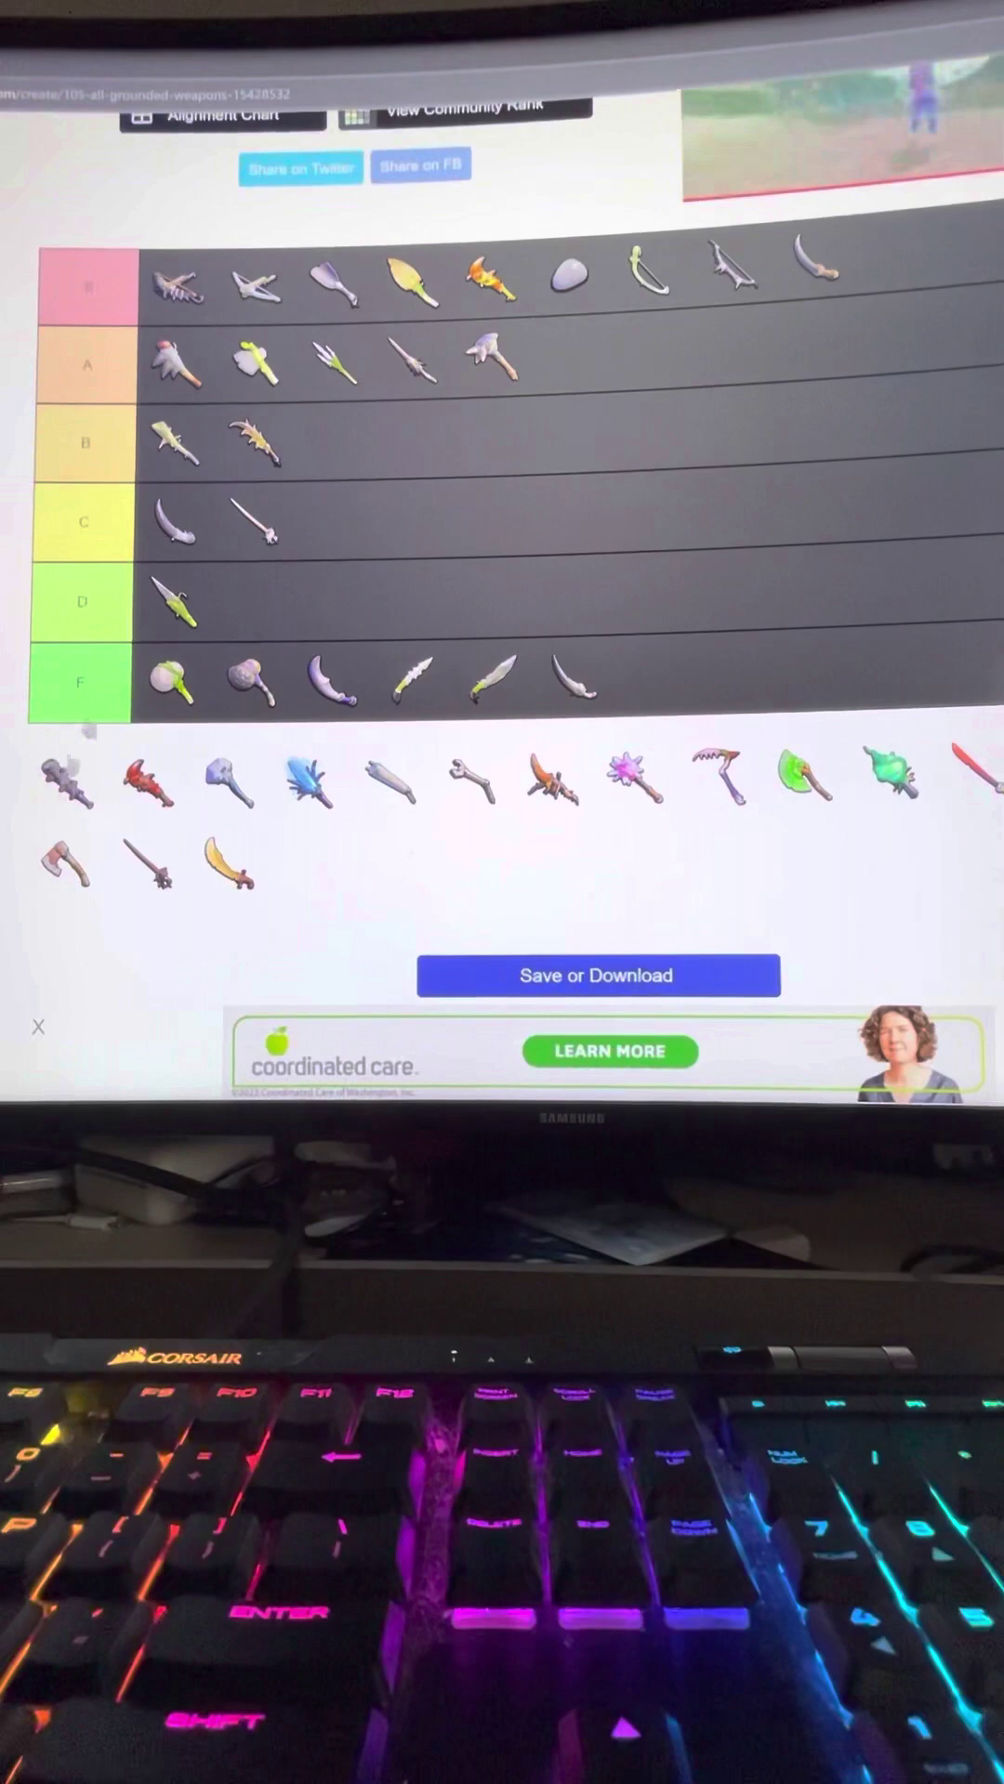
{"action": "left_click_drag", "start_coordinate": [88, 727], "coordinate": [485, 282]}
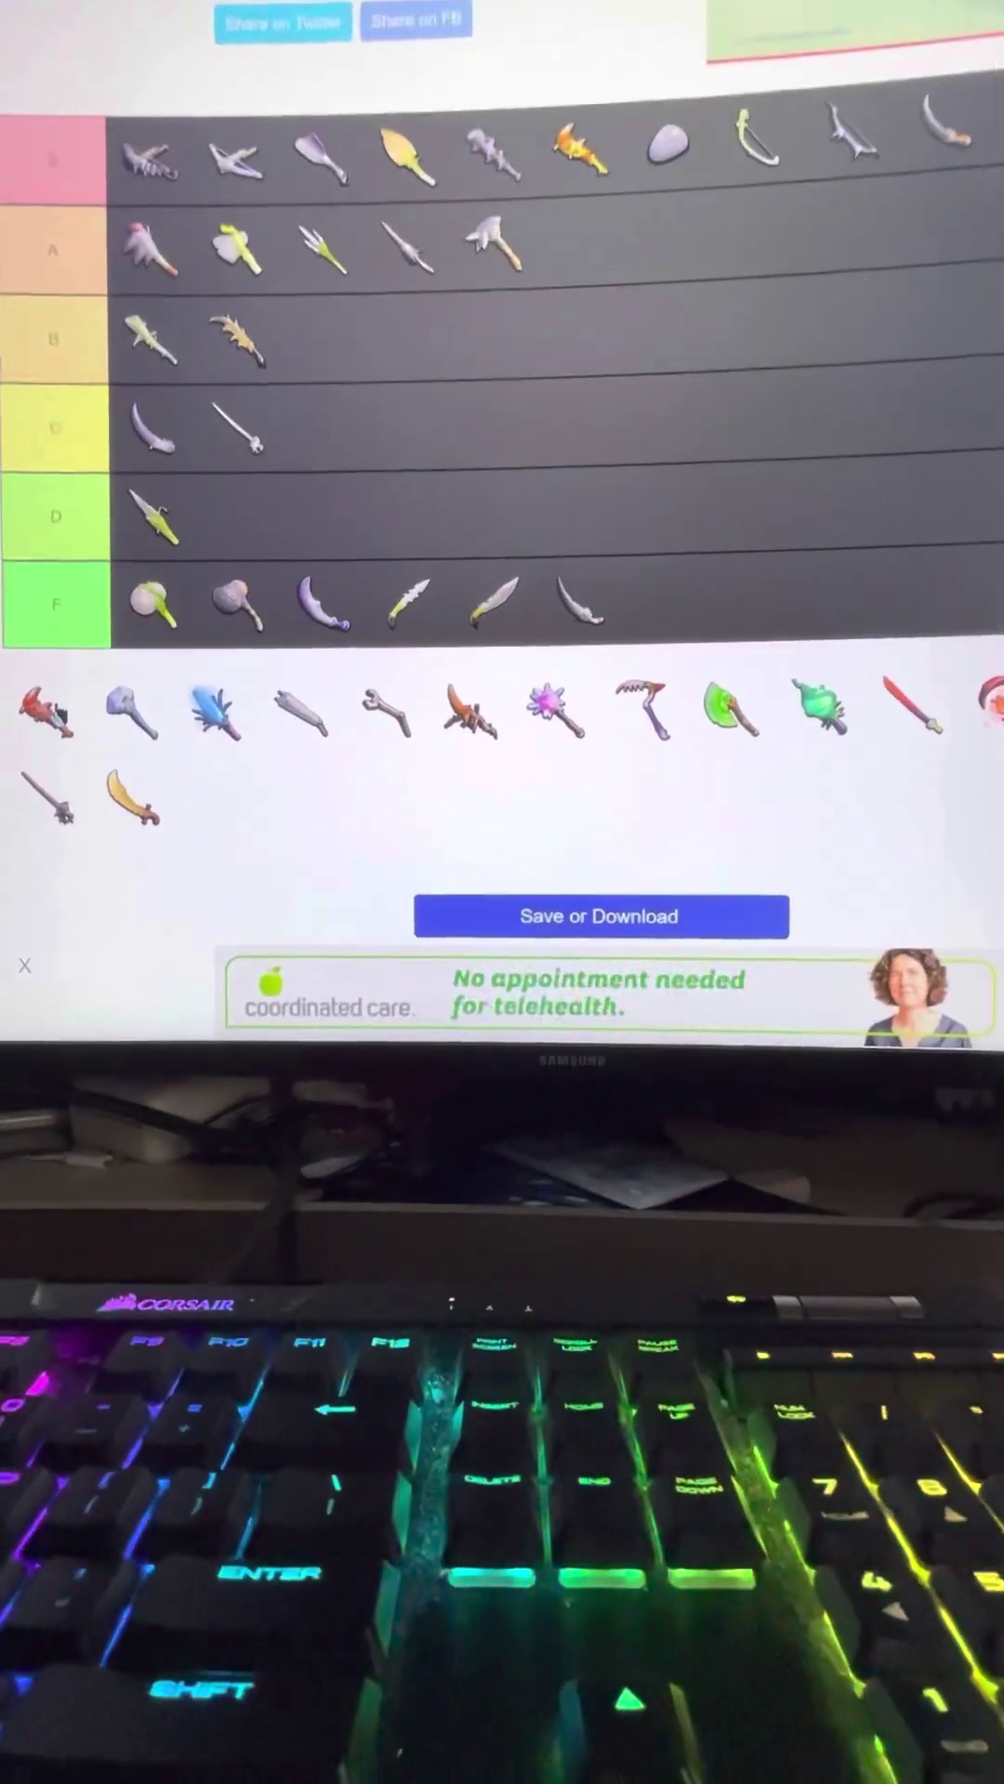
{"action": "left_click_drag", "start_coordinate": [45, 712], "coordinate": [883, 592]}
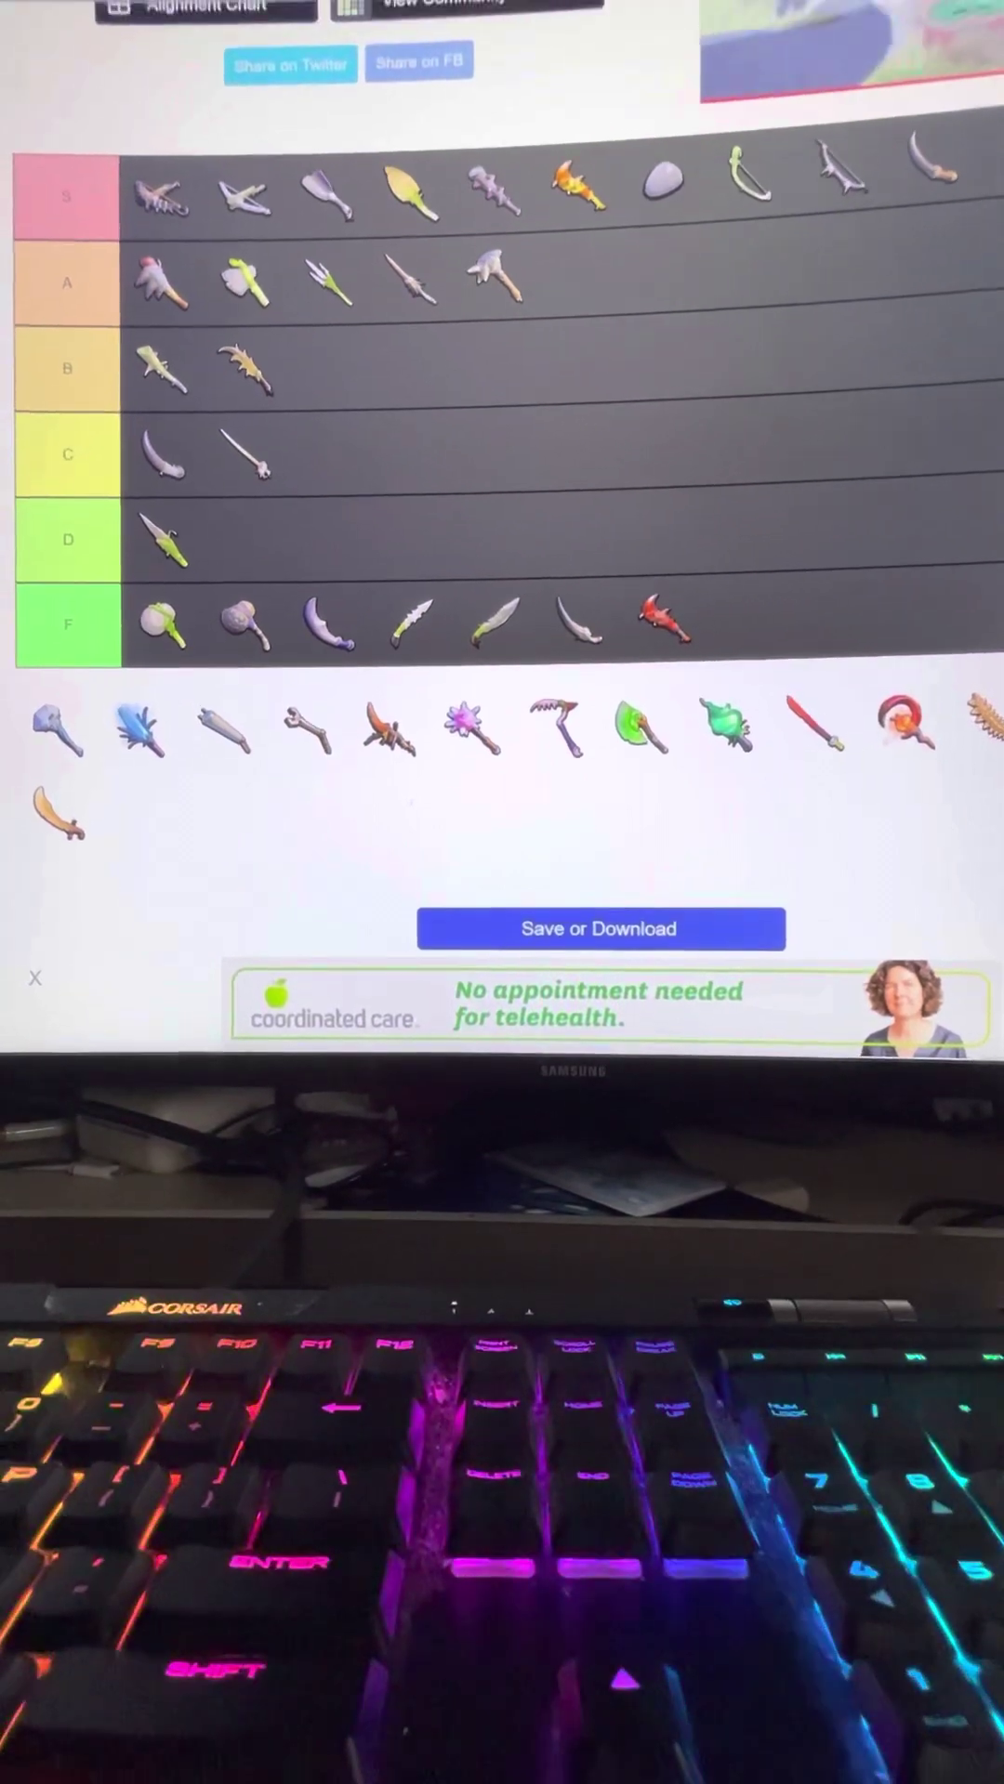
{"action": "left_click_drag", "start_coordinate": [53, 705], "coordinate": [189, 464]}
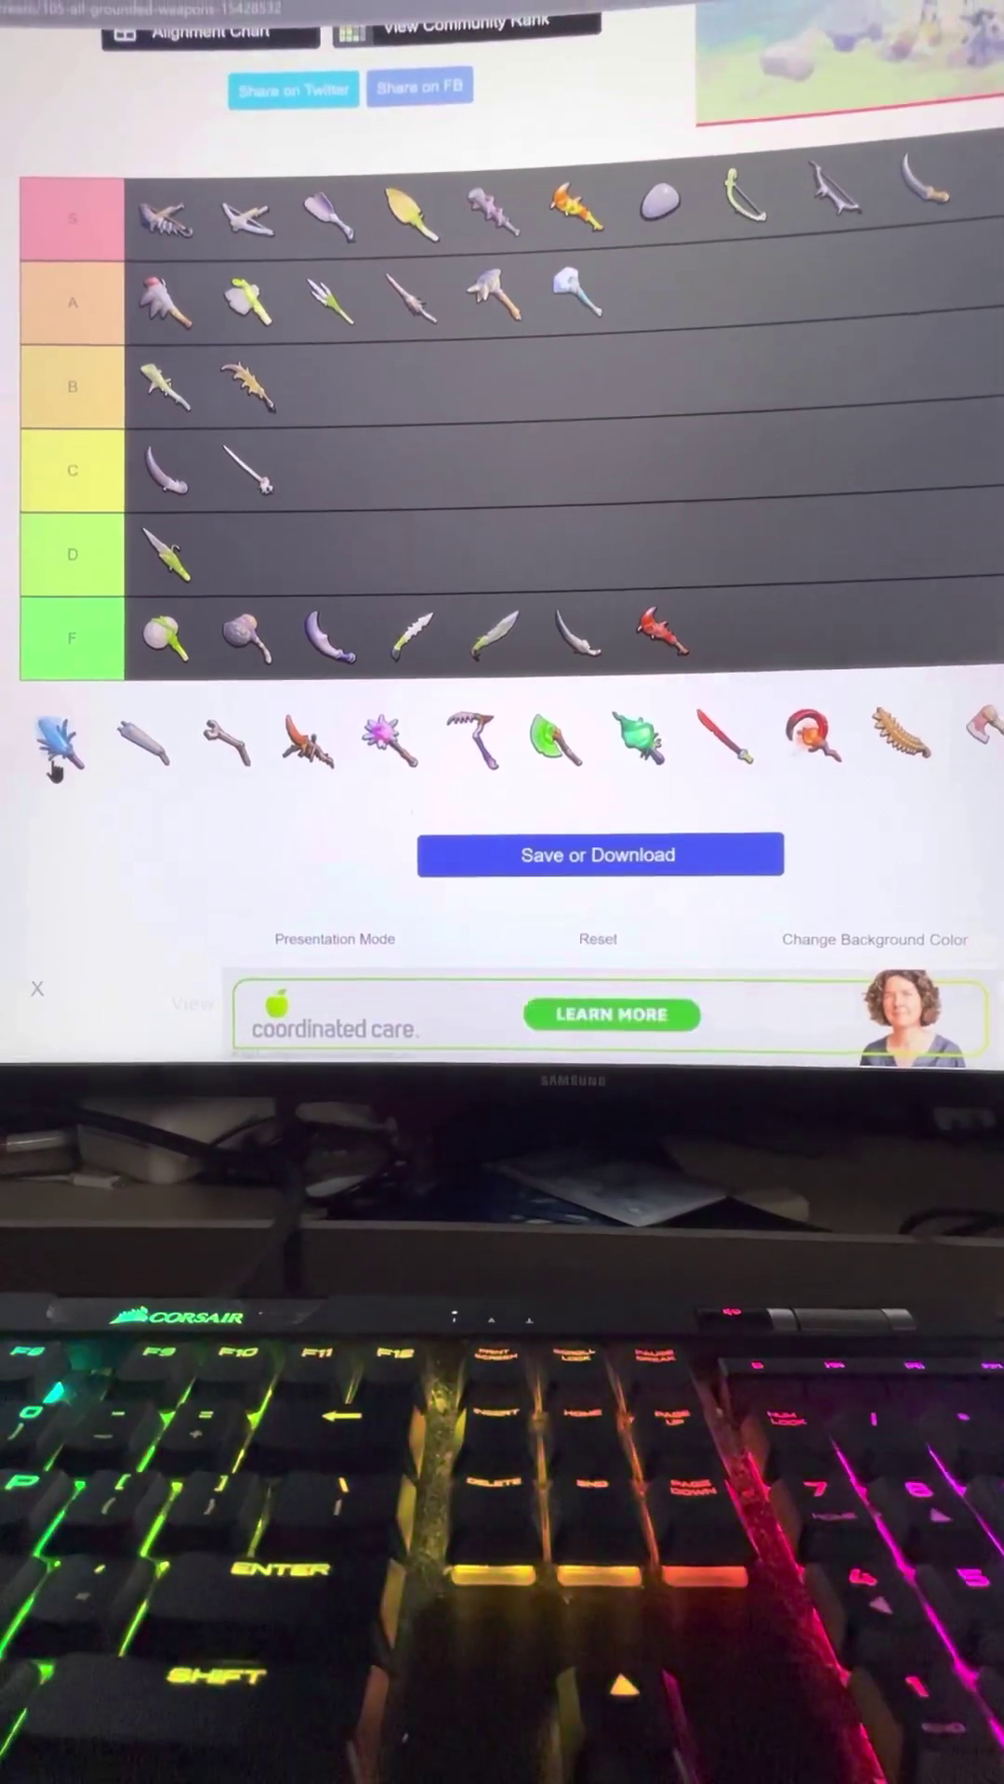
Put the blue feather in F, a pool weapon in the upper tiers, pale blade in D, orange hooked weapon in A
{"action": "mouse_move", "coordinate": [53, 728]}
{"action": "left_mouse_down"}
{"action": "mouse_move", "coordinate": [18, 669]}
{"action": "mouse_move", "coordinate": [8, 544]}
{"action": "left_mouse_up"}
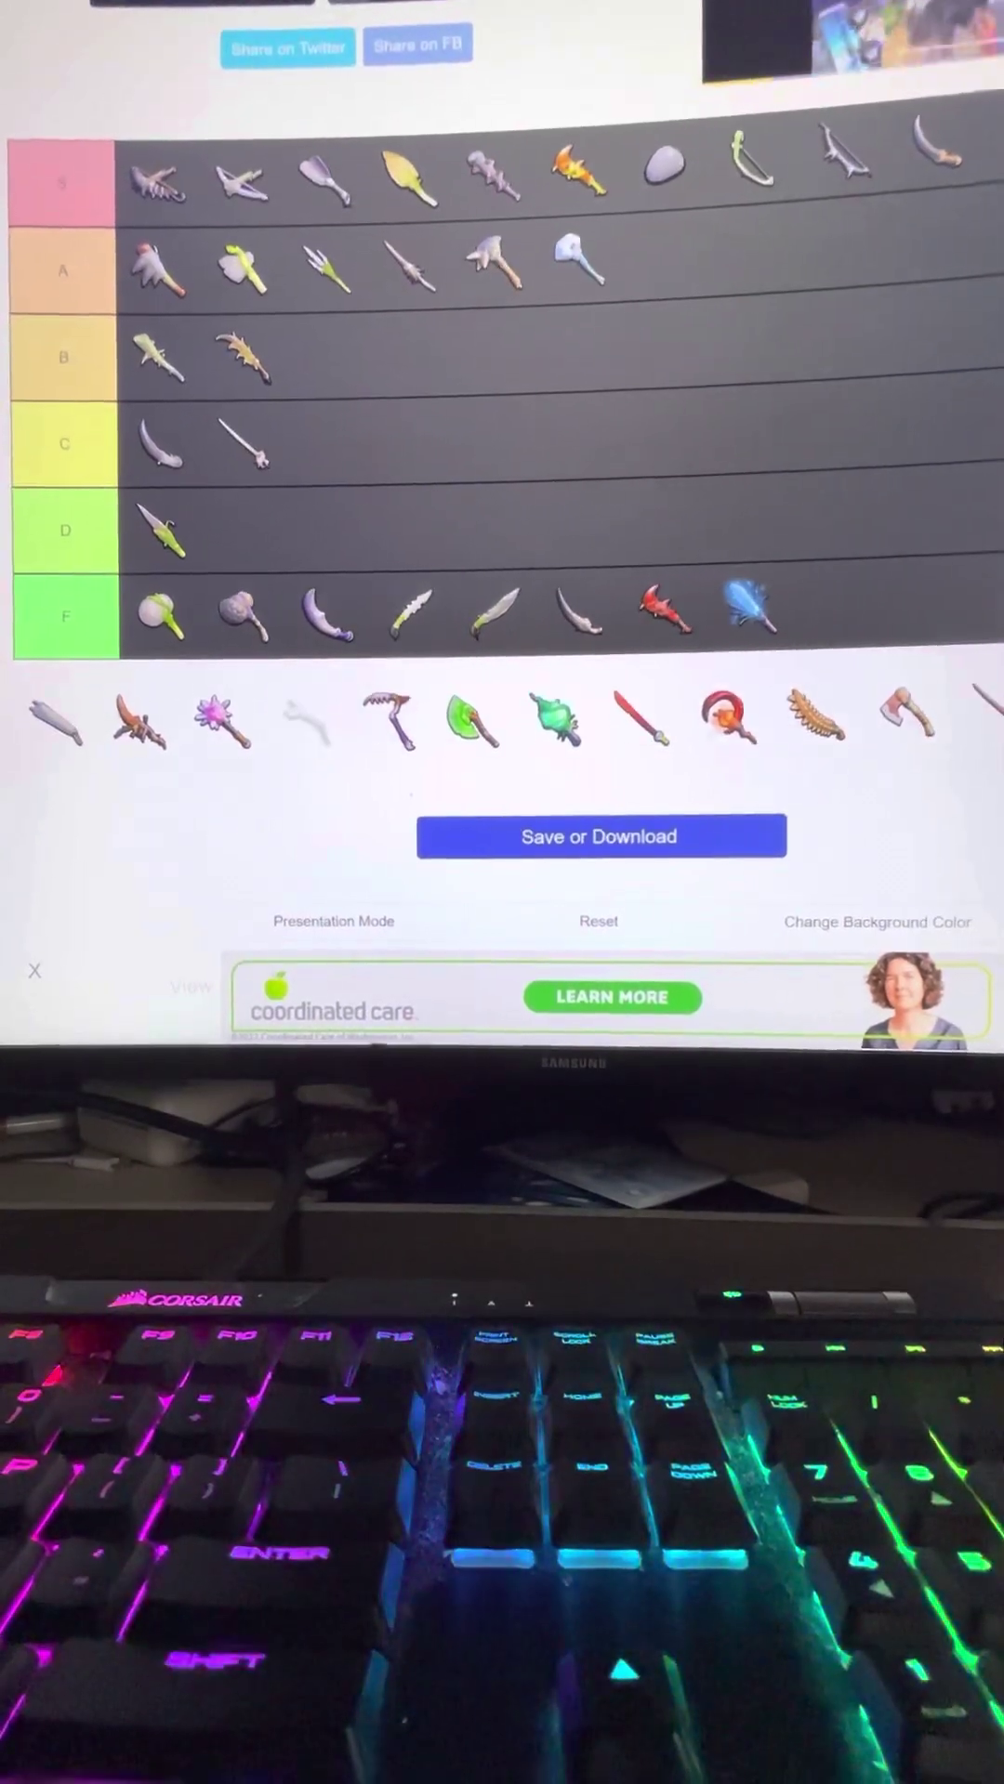
{"action": "left_click_drag", "start_coordinate": [347, 763], "coordinate": [251, 279]}
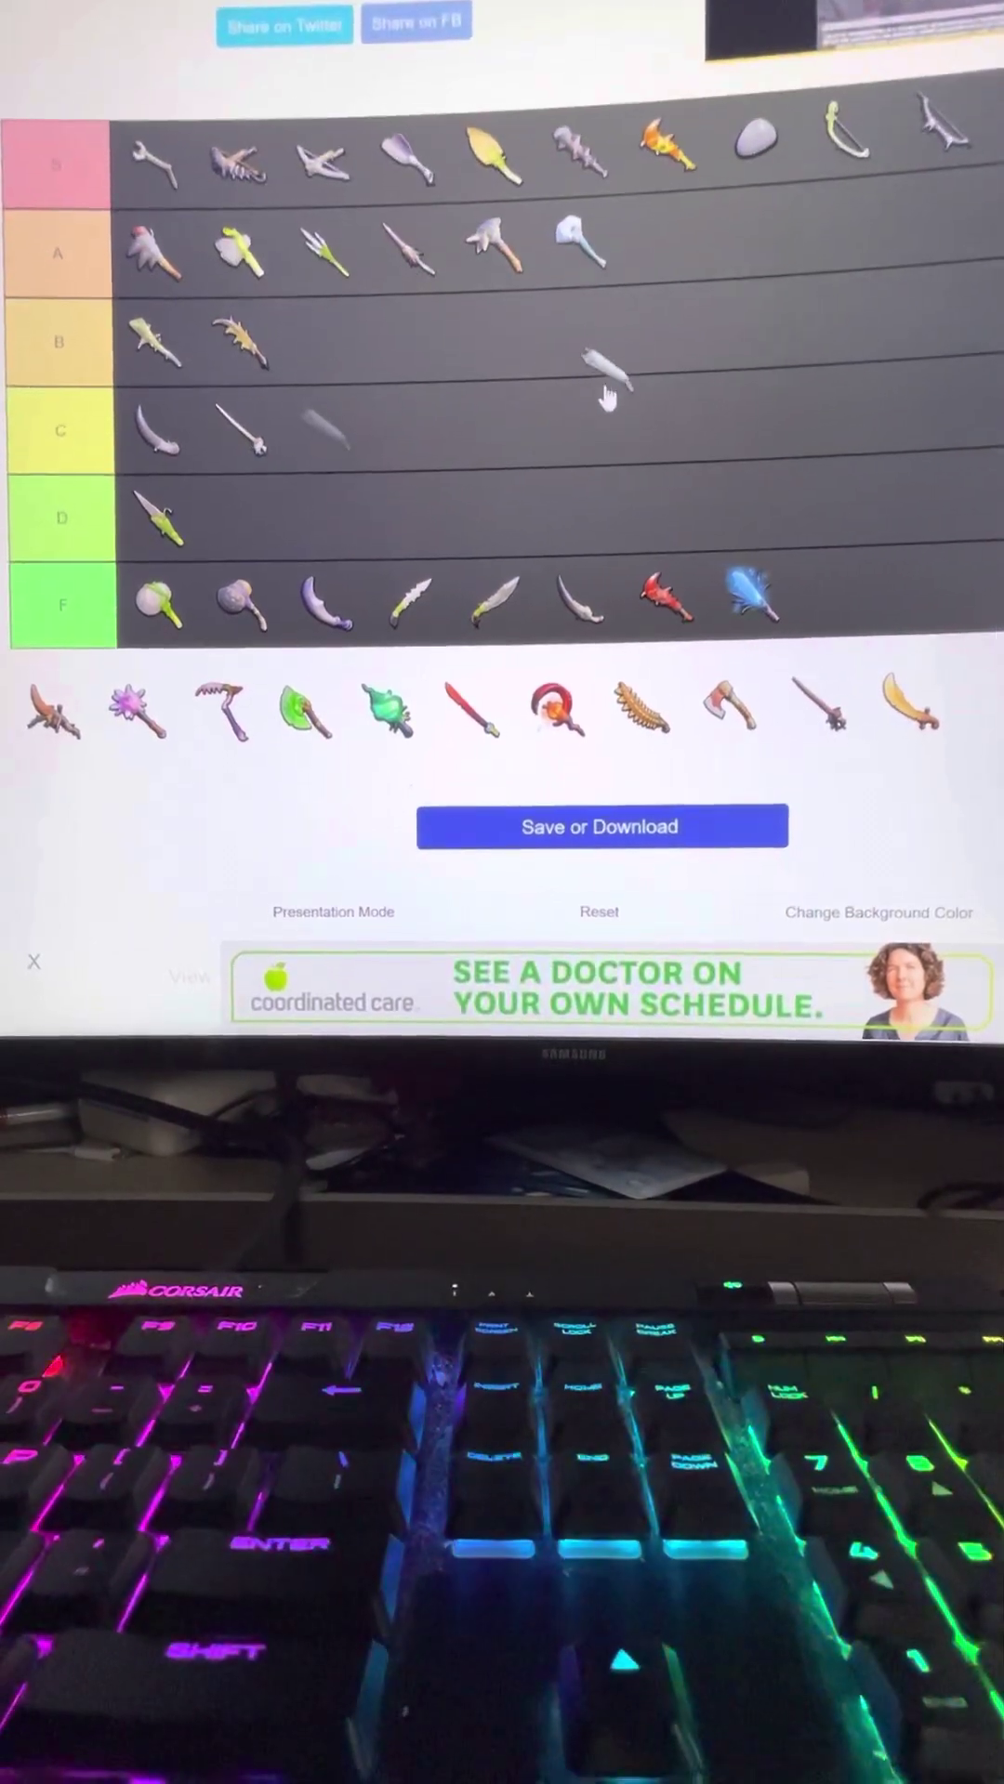
{"action": "mouse_move", "coordinate": [606, 398]}
{"action": "left_mouse_down"}
{"action": "mouse_move", "coordinate": [628, 298]}
{"action": "mouse_move", "coordinate": [612, 366]}
{"action": "mouse_move", "coordinate": [590, 352]}
{"action": "mouse_move", "coordinate": [537, 366]}
{"action": "left_mouse_up"}
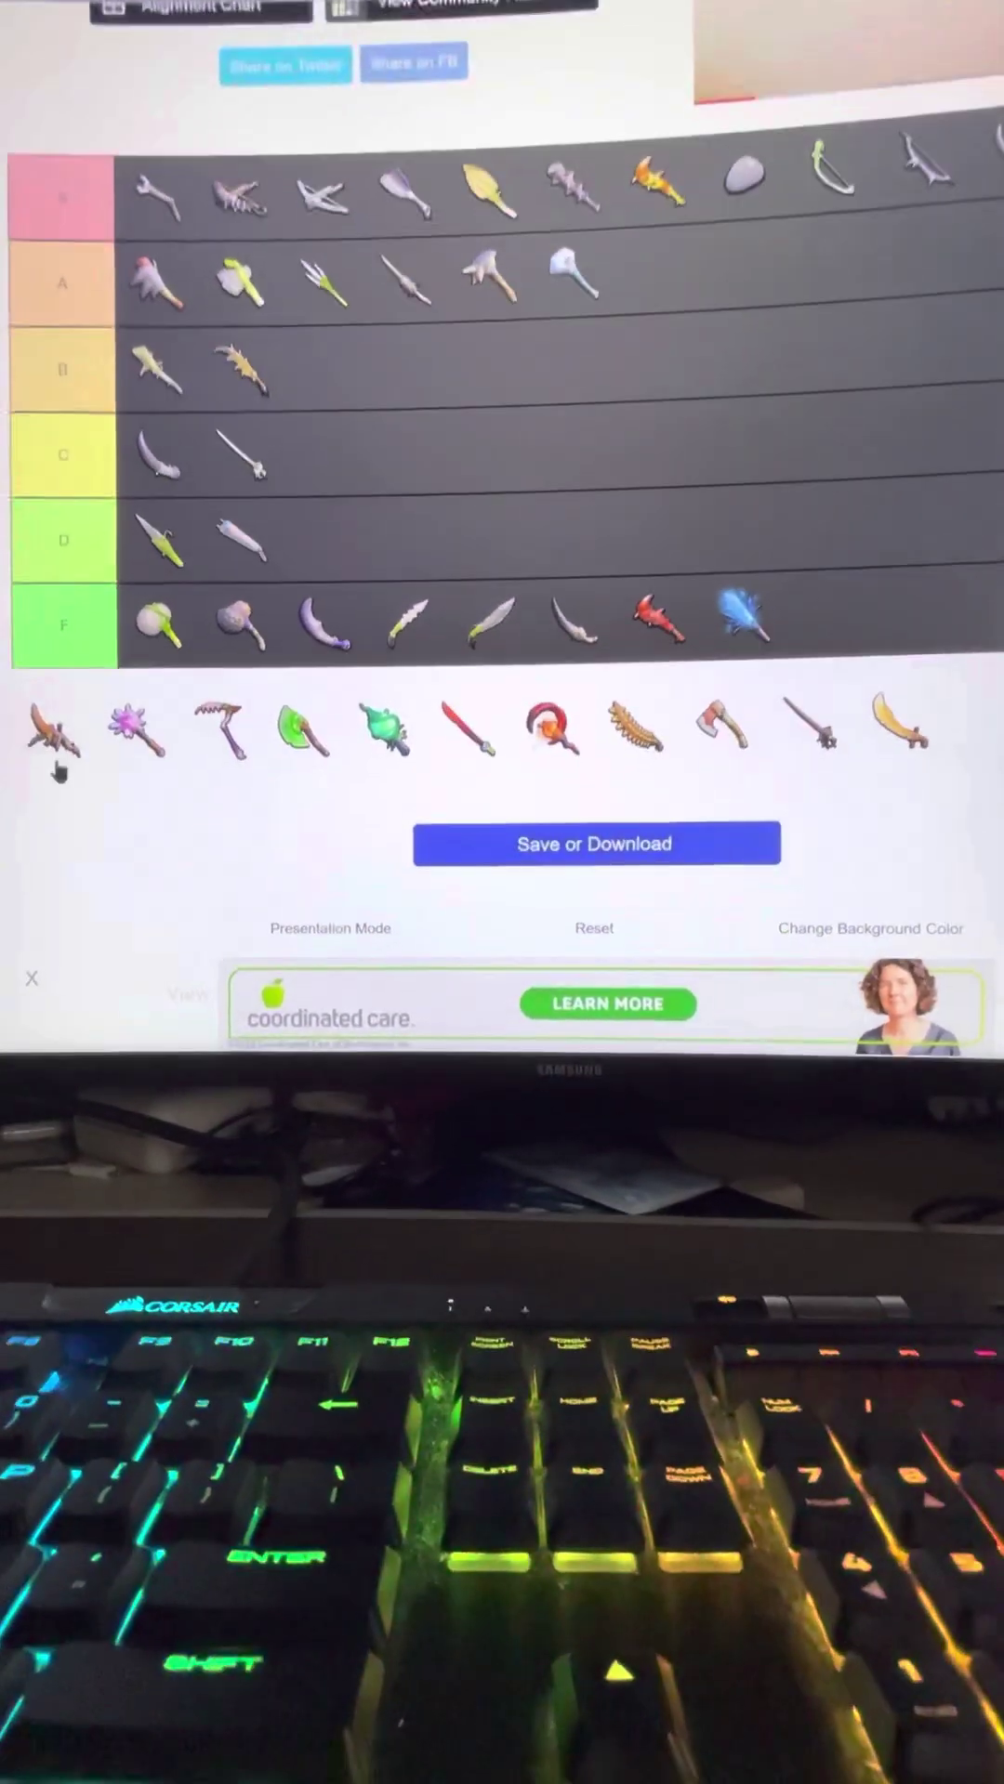
{"action": "mouse_move", "coordinate": [40, 698]}
{"action": "left_mouse_down"}
{"action": "mouse_move", "coordinate": [596, 565]}
{"action": "mouse_move", "coordinate": [634, 234]}
{"action": "mouse_move", "coordinate": [668, 264]}
{"action": "left_mouse_up"}
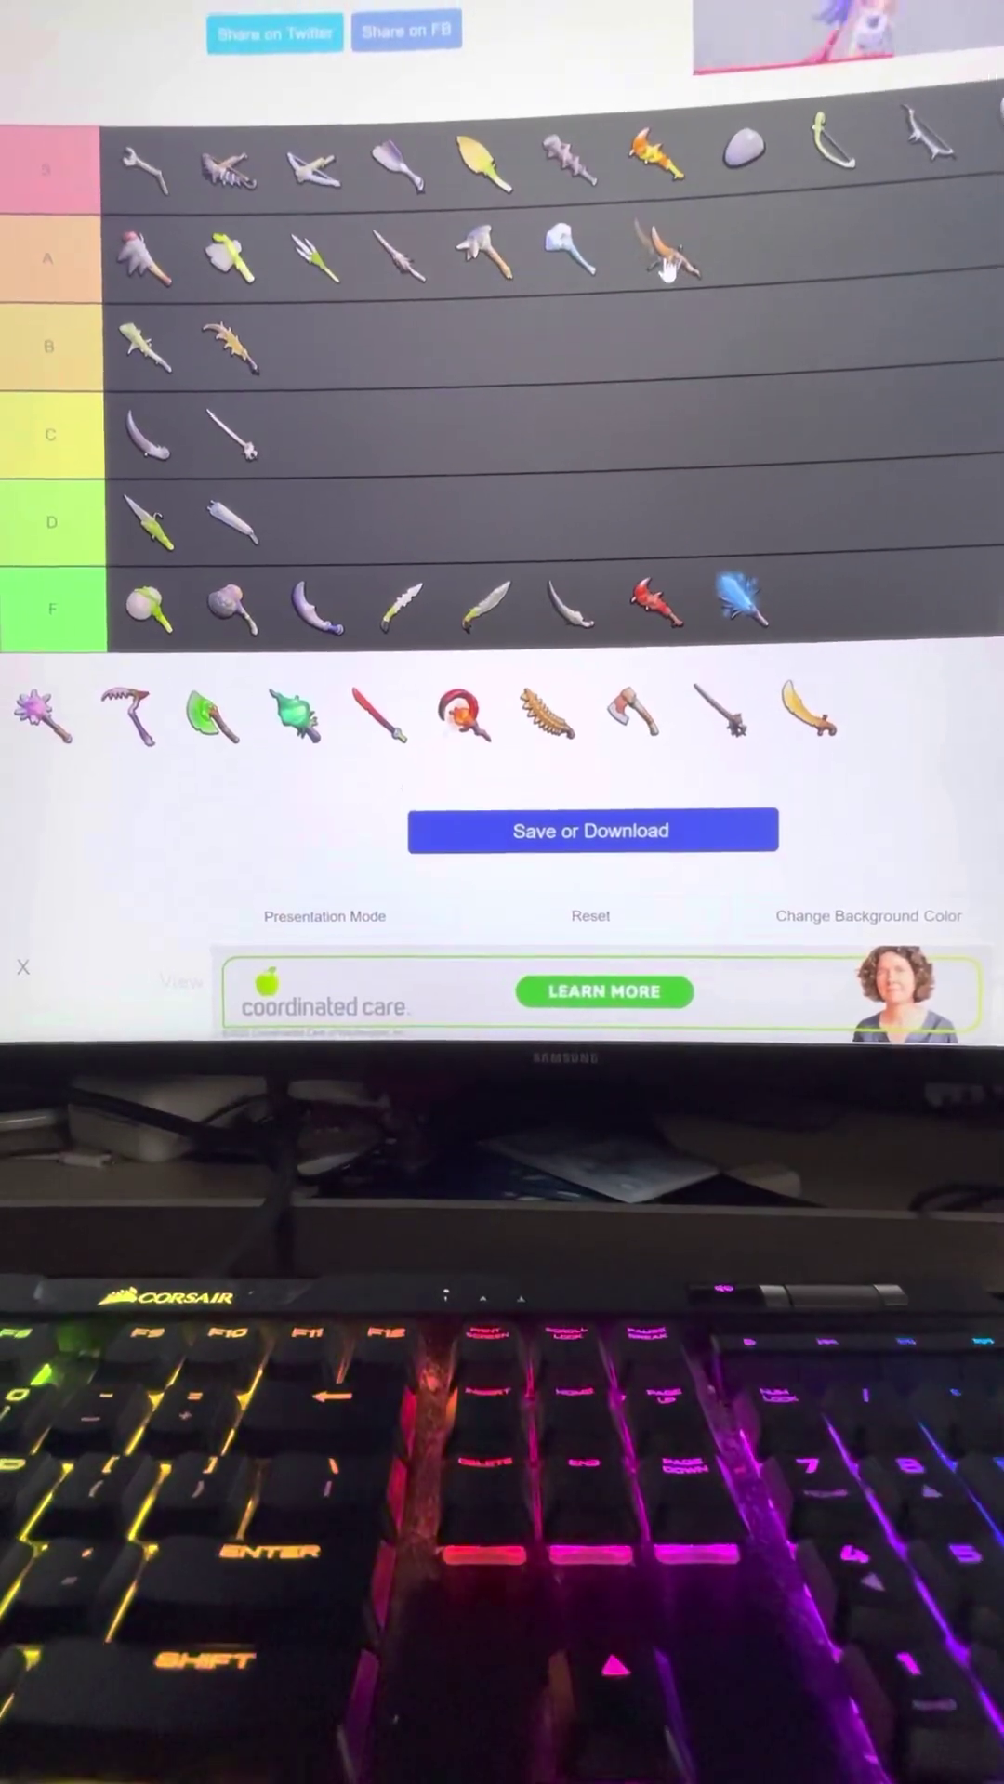
Settle the purple mace into C, the pickaxe and green axe into B, and the glowing green weapon into S
{"action": "left_click_drag", "start_coordinate": [40, 711], "coordinate": [526, 355]}
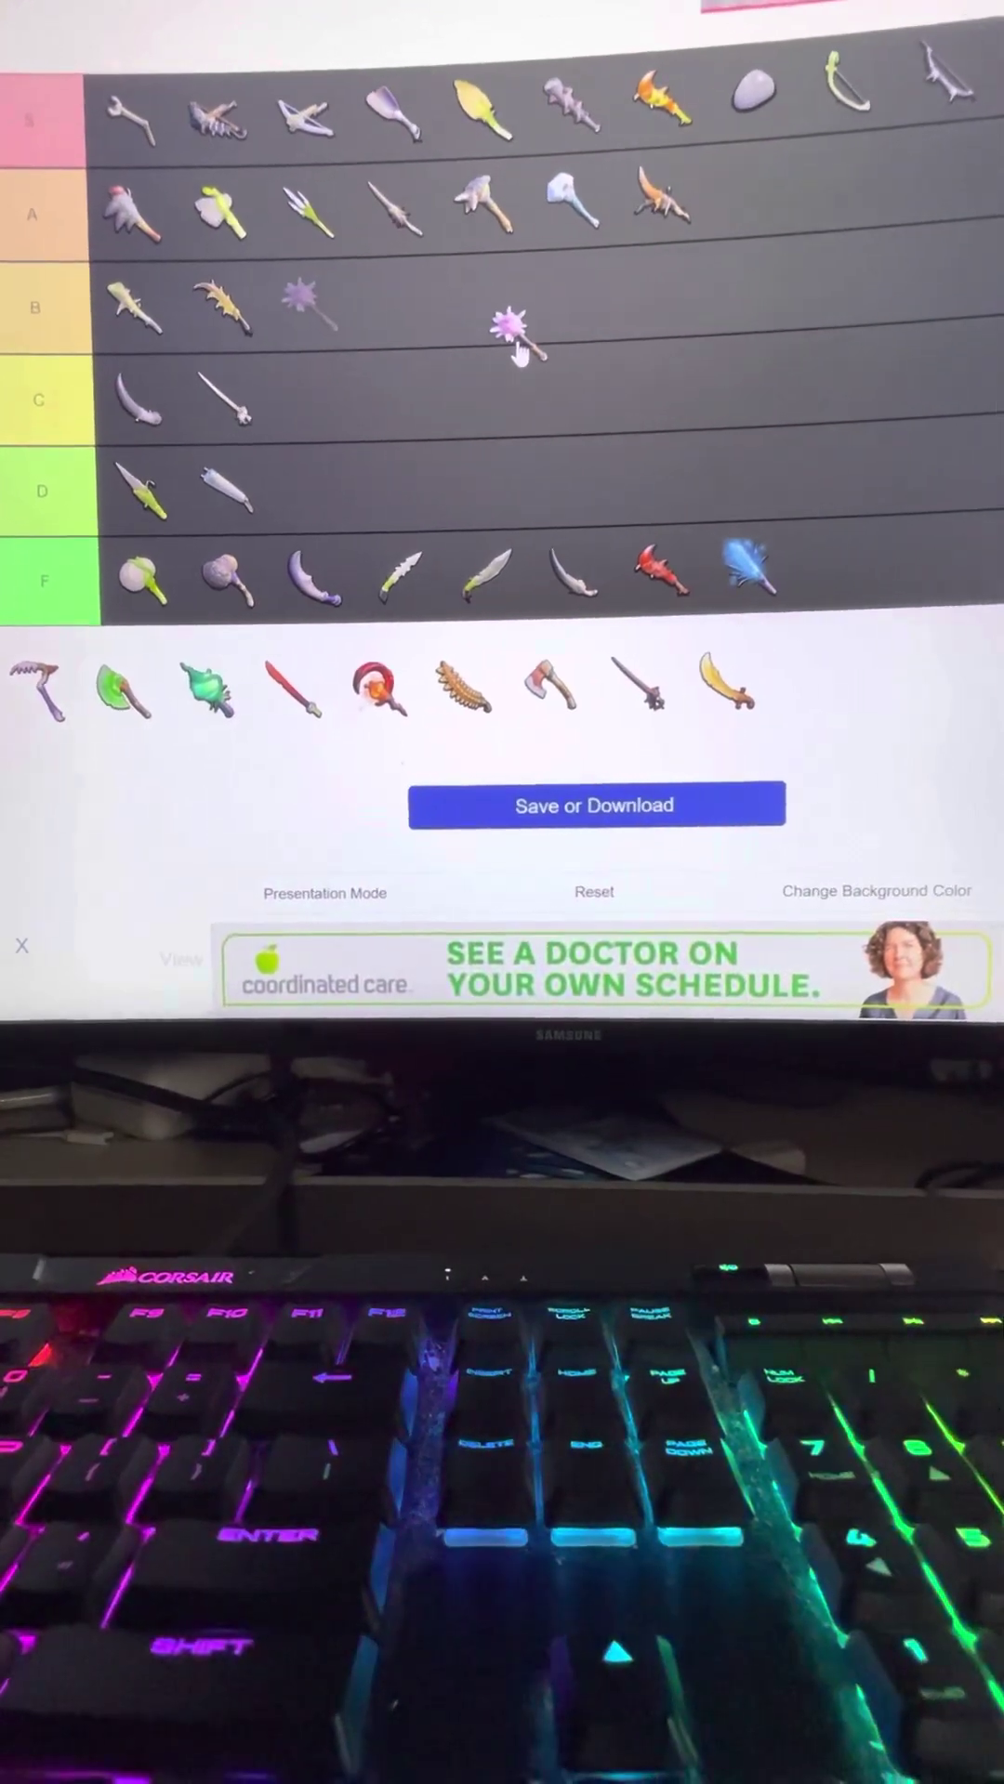
{"action": "mouse_move", "coordinate": [527, 354]}
{"action": "left_mouse_down"}
{"action": "mouse_move", "coordinate": [379, 369]}
{"action": "mouse_move", "coordinate": [382, 361]}
{"action": "left_mouse_up"}
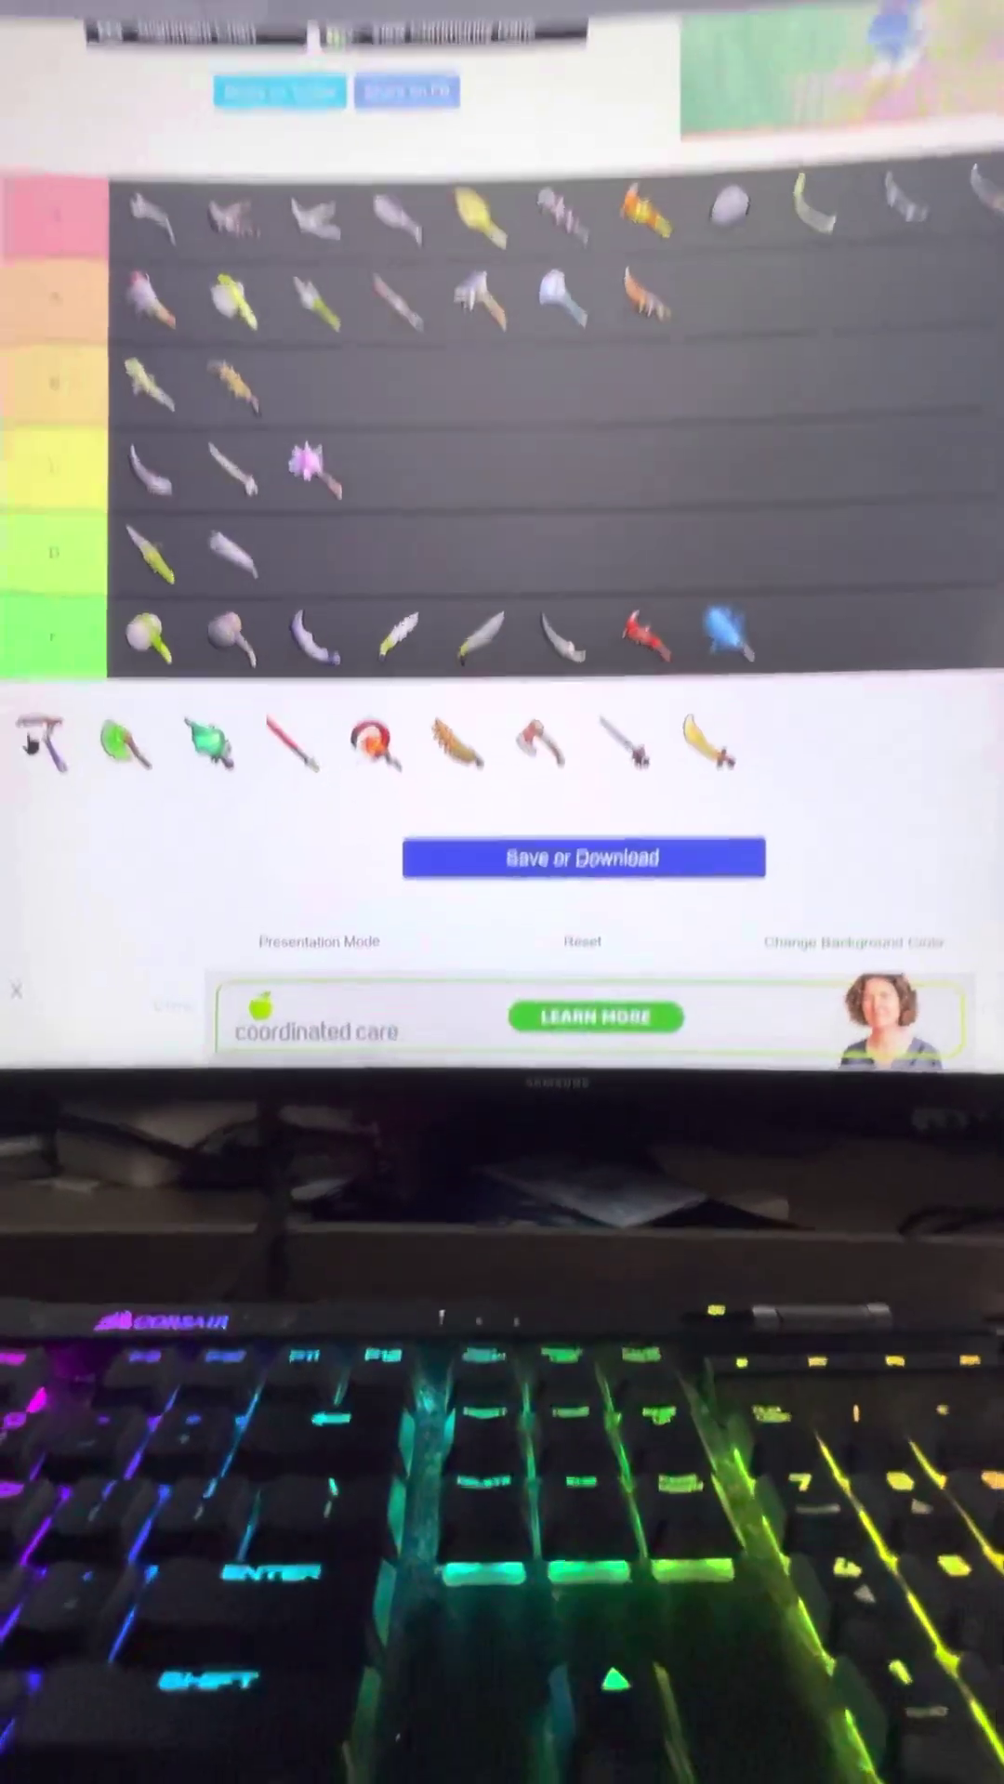
{"action": "mouse_move", "coordinate": [39, 743]}
{"action": "left_mouse_down"}
{"action": "mouse_move", "coordinate": [426, 335]}
{"action": "mouse_move", "coordinate": [780, 359]}
{"action": "mouse_move", "coordinate": [736, 314]}
{"action": "left_mouse_up"}
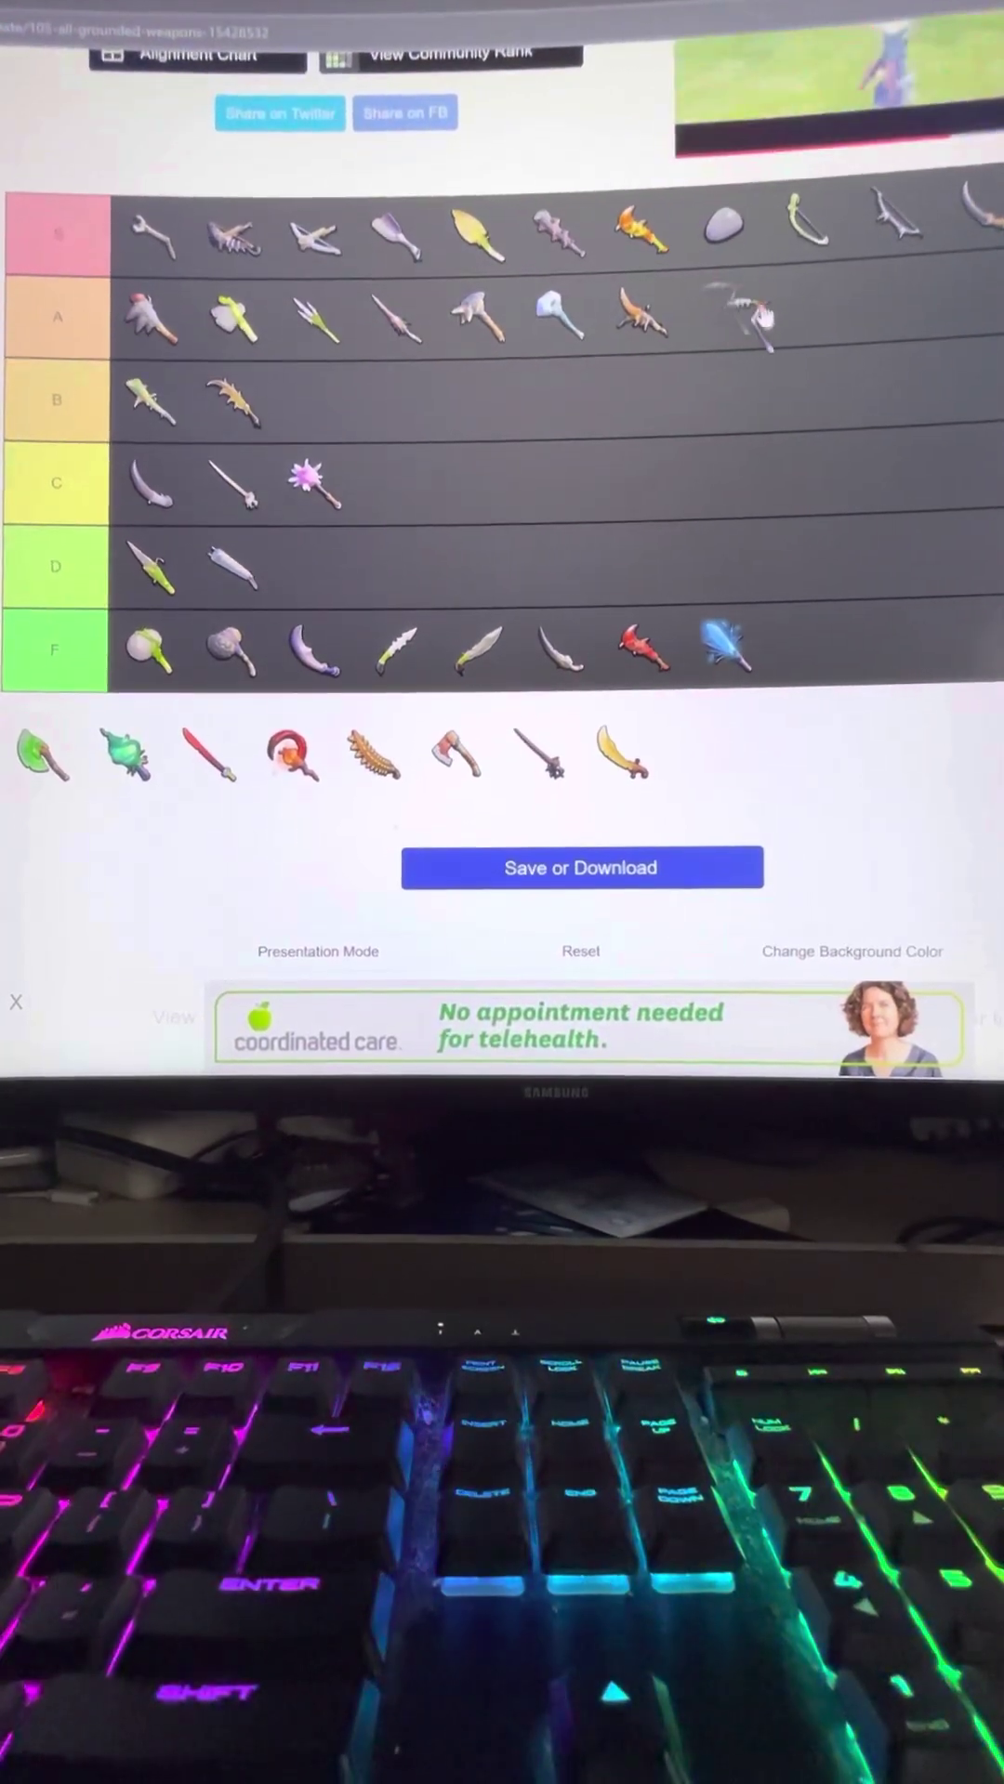
{"action": "mouse_move", "coordinate": [763, 299]}
{"action": "left_mouse_down"}
{"action": "mouse_move", "coordinate": [823, 356]}
{"action": "mouse_move", "coordinate": [821, 258]}
{"action": "mouse_move", "coordinate": [776, 392]}
{"action": "left_mouse_up"}
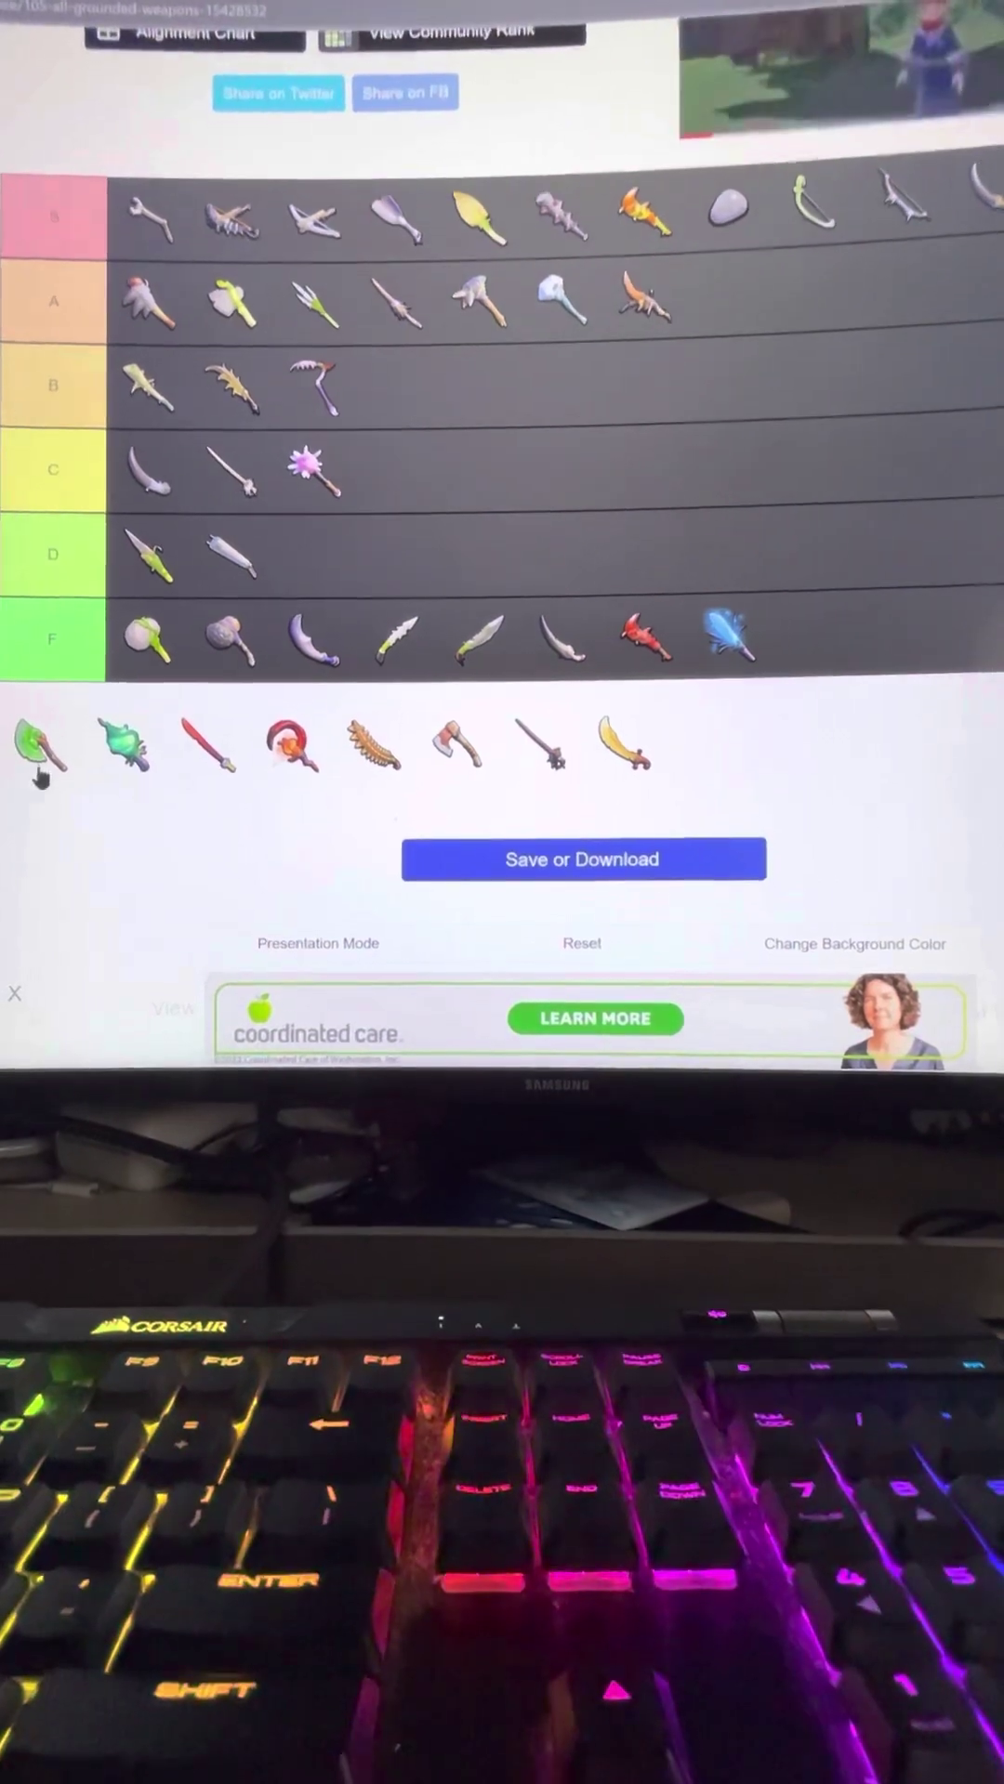
{"action": "mouse_move", "coordinate": [41, 753]}
{"action": "left_mouse_down"}
{"action": "mouse_move", "coordinate": [725, 356]}
{"action": "mouse_move", "coordinate": [766, 309]}
{"action": "left_mouse_up"}
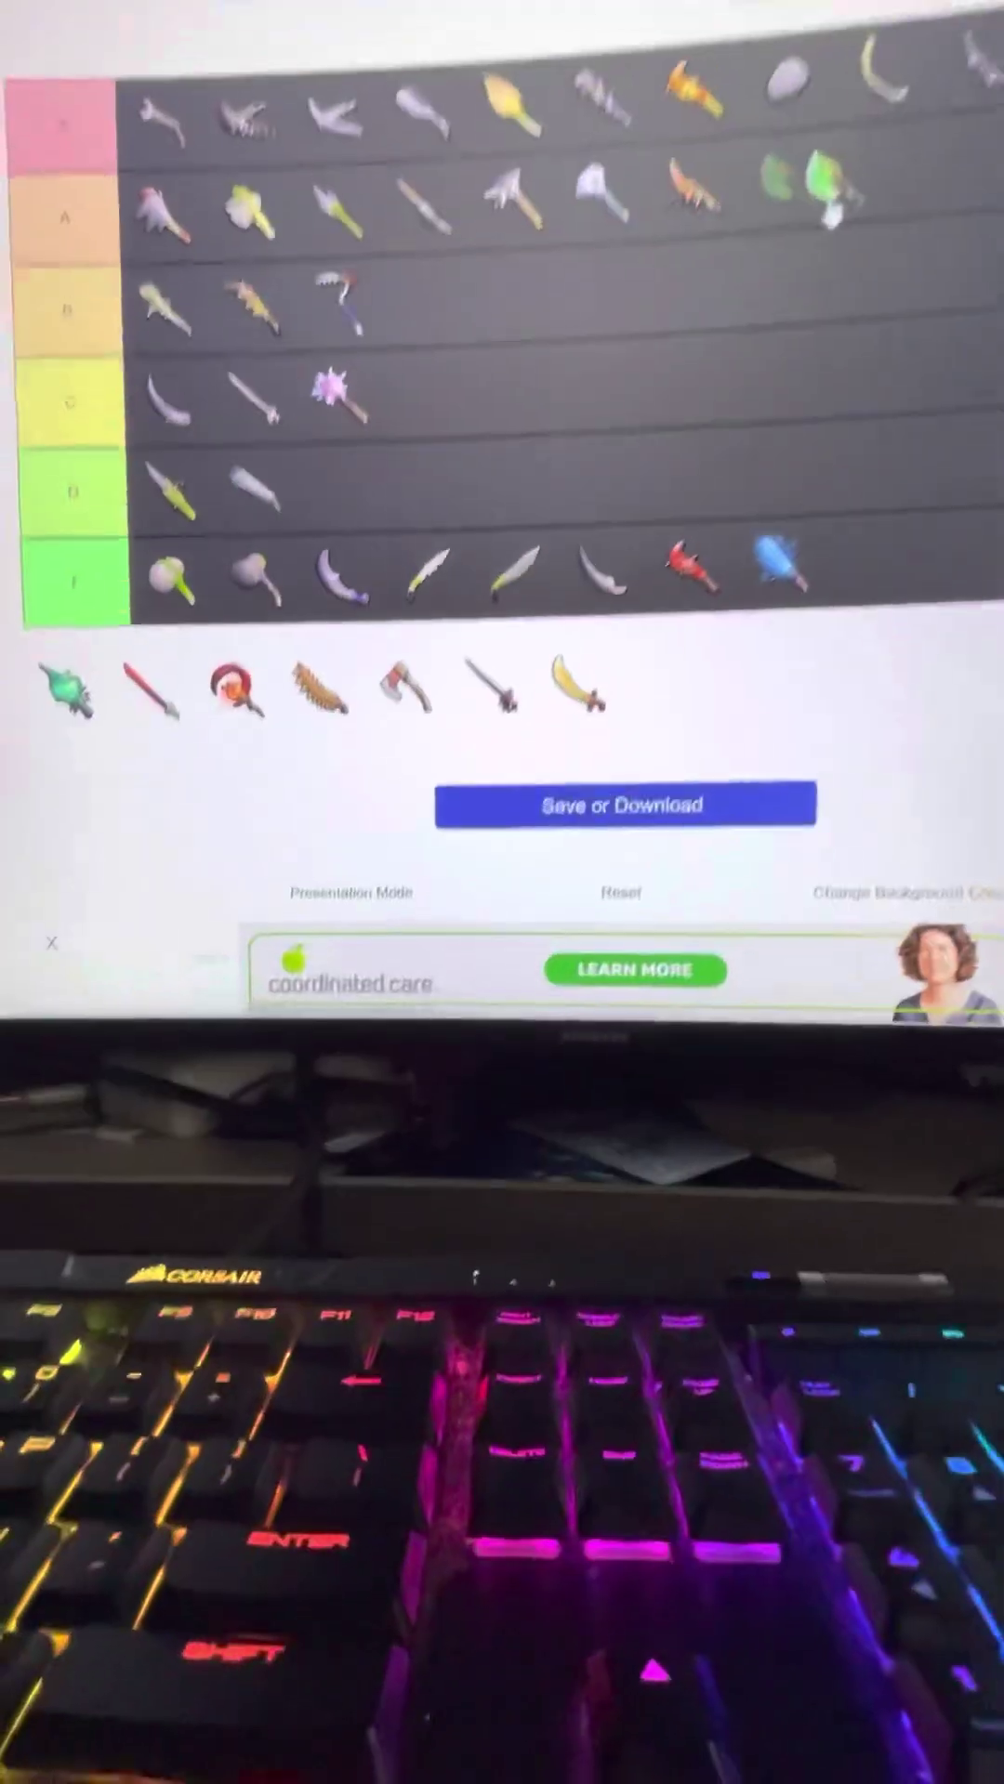
{"action": "left_click_drag", "start_coordinate": [768, 309], "coordinate": [655, 335]}
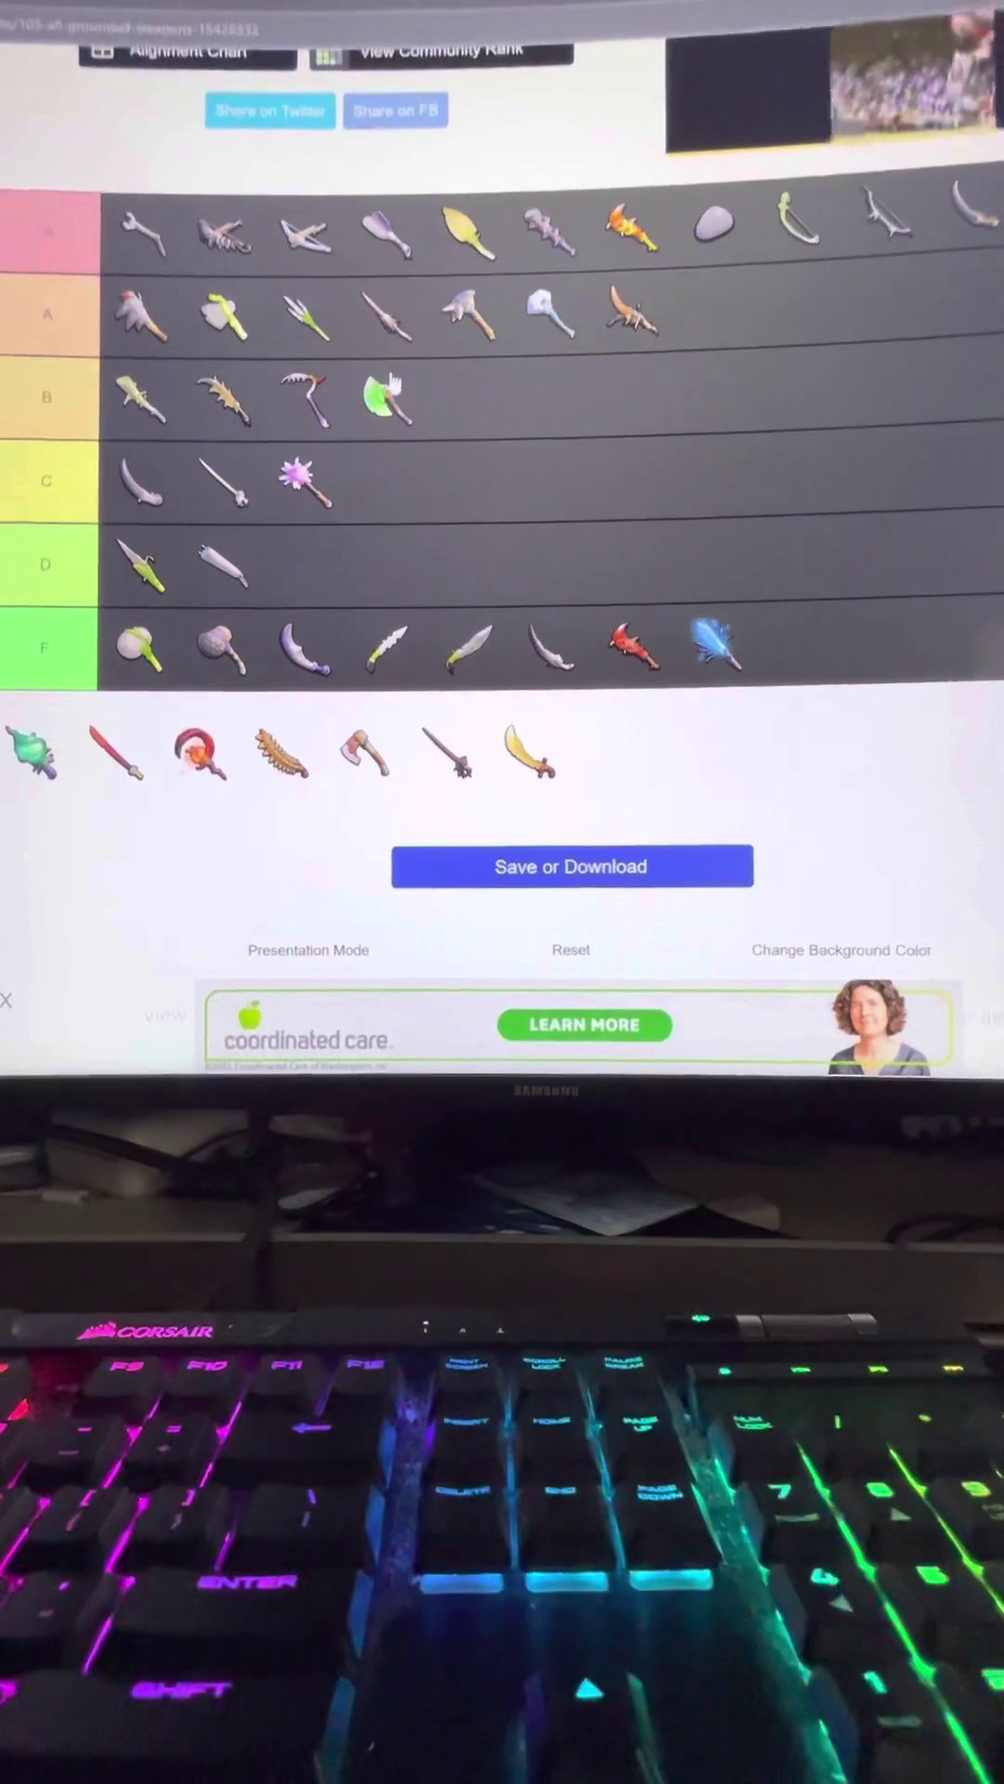
{"action": "left_click_drag", "start_coordinate": [25, 349], "coordinate": [241, 246]}
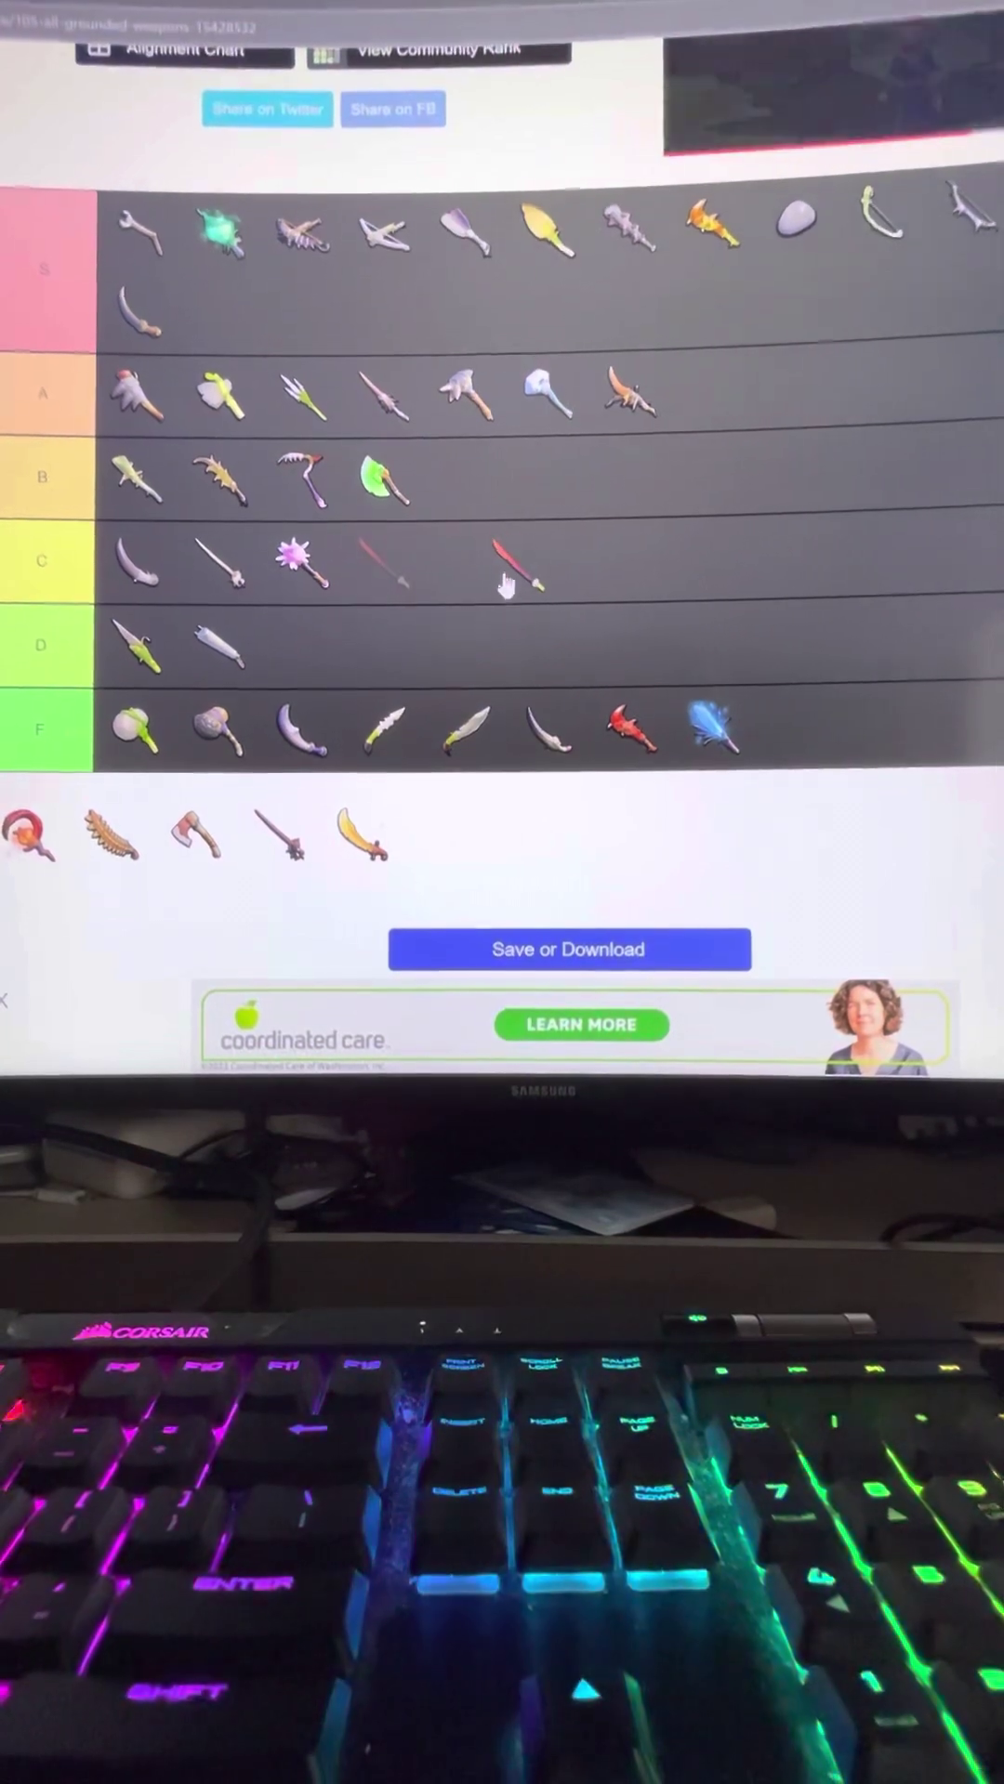
Drop the red sword into S, and the round red weapon and orange serrated weapon into B
{"action": "left_click_drag", "start_coordinate": [548, 481], "coordinate": [706, 469]}
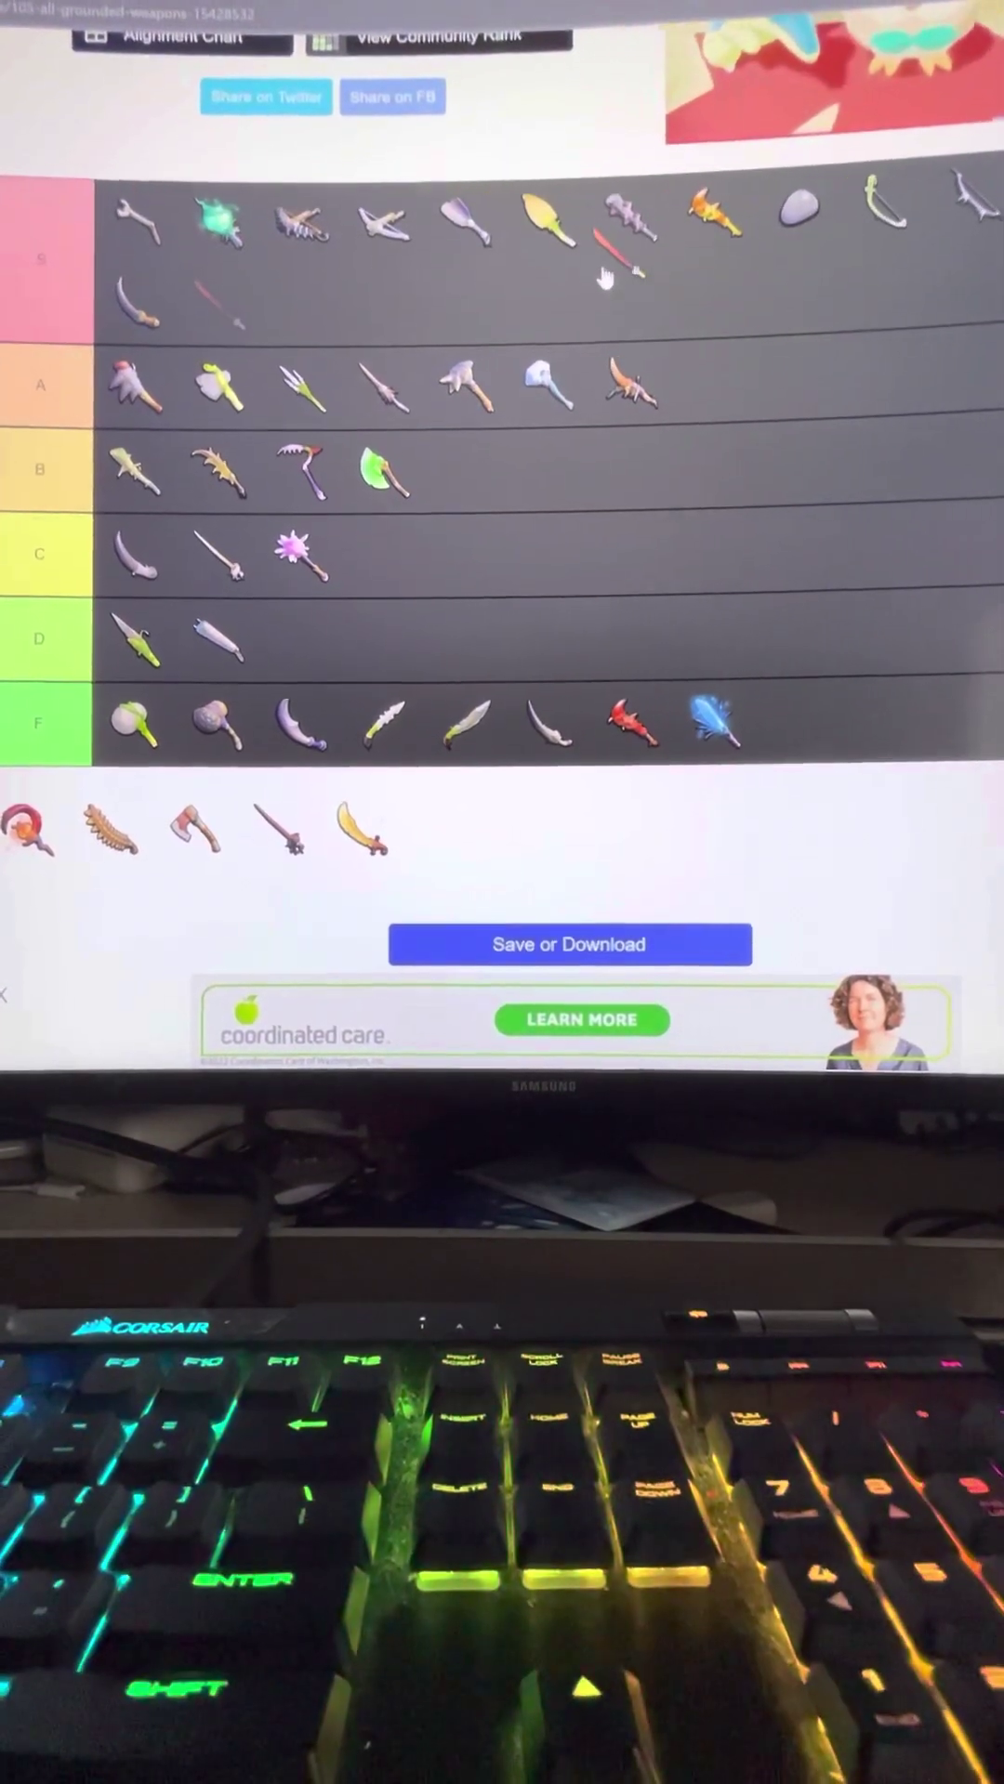
{"action": "left_click_drag", "start_coordinate": [604, 279], "coordinate": [602, 311]}
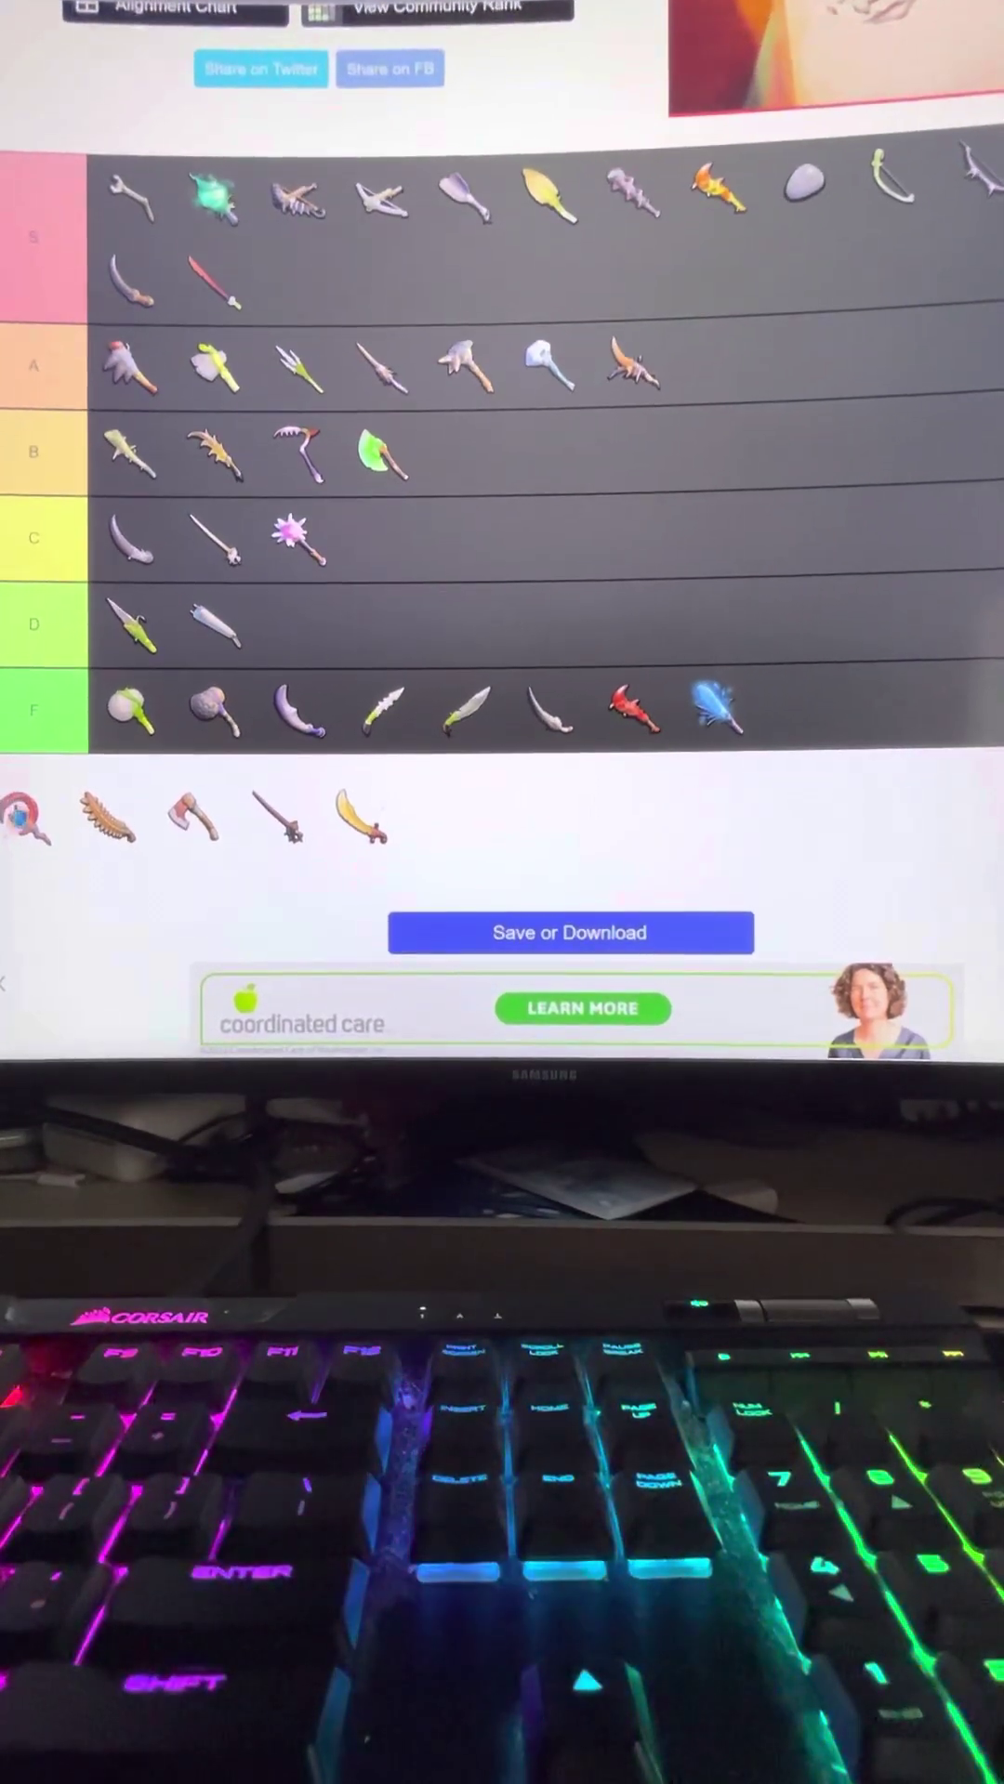
{"action": "left_click_drag", "start_coordinate": [95, 719], "coordinate": [237, 402]}
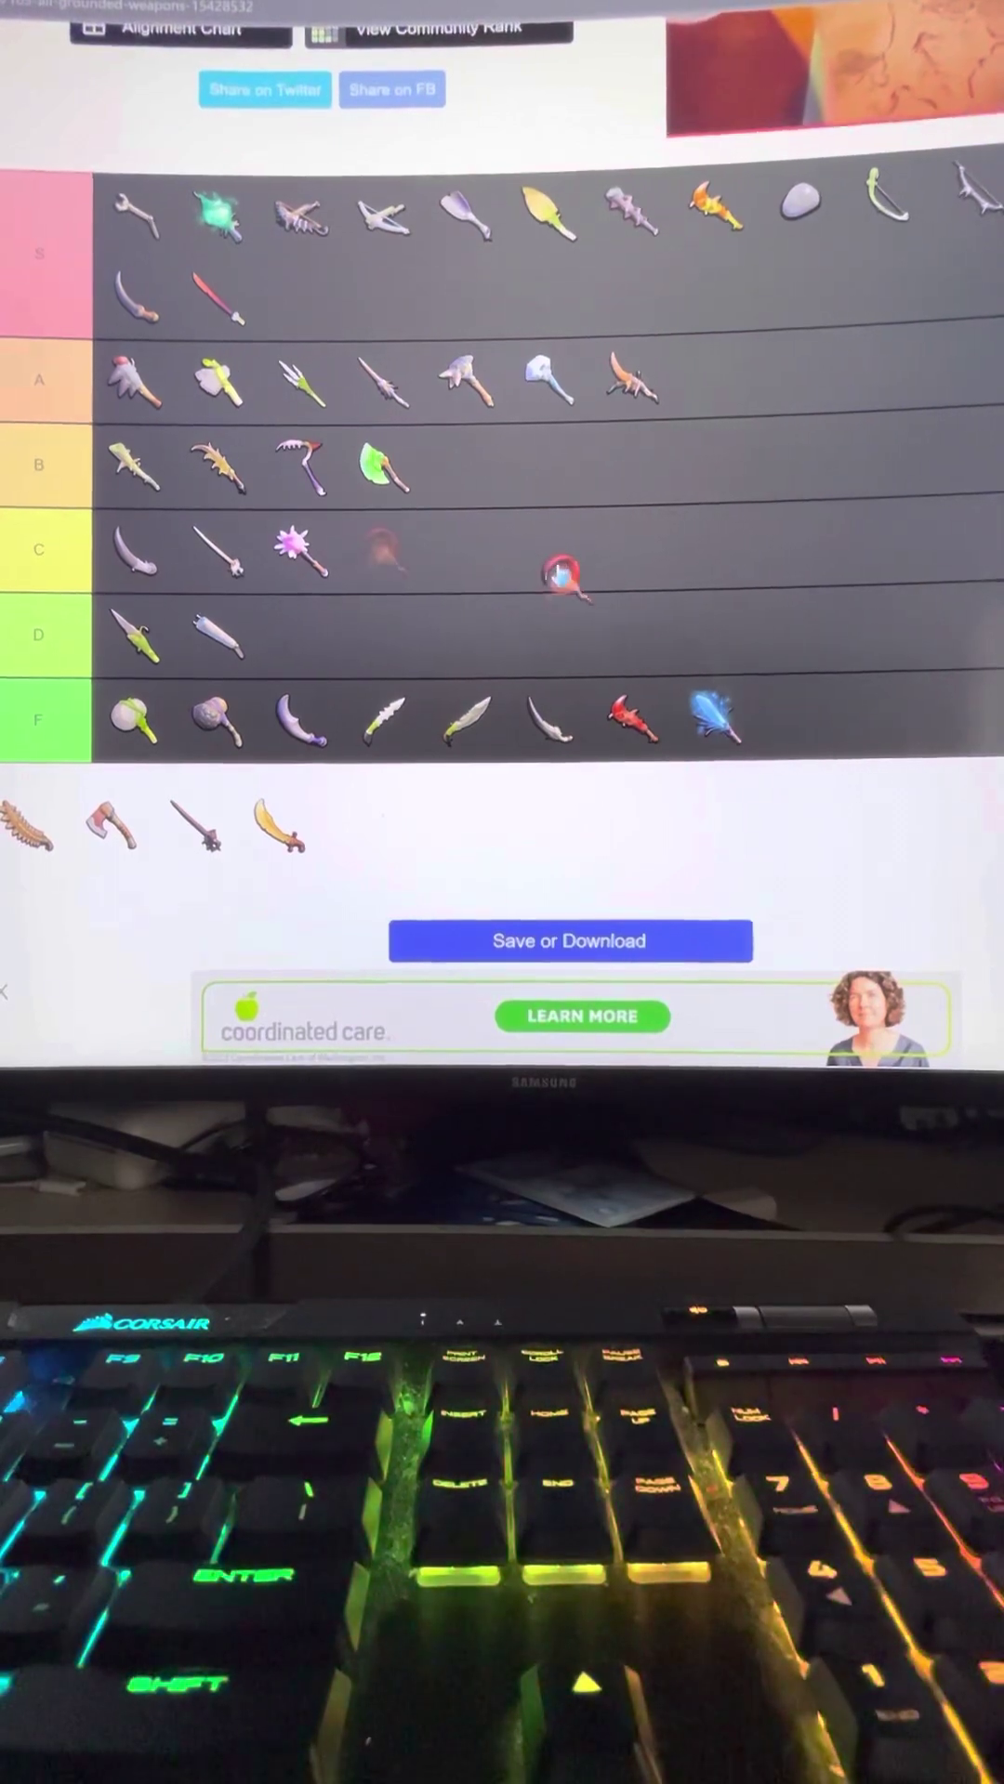
{"action": "mouse_move", "coordinate": [563, 574]}
{"action": "left_mouse_down"}
{"action": "mouse_move", "coordinate": [579, 393]}
{"action": "mouse_move", "coordinate": [569, 399]}
{"action": "left_mouse_up"}
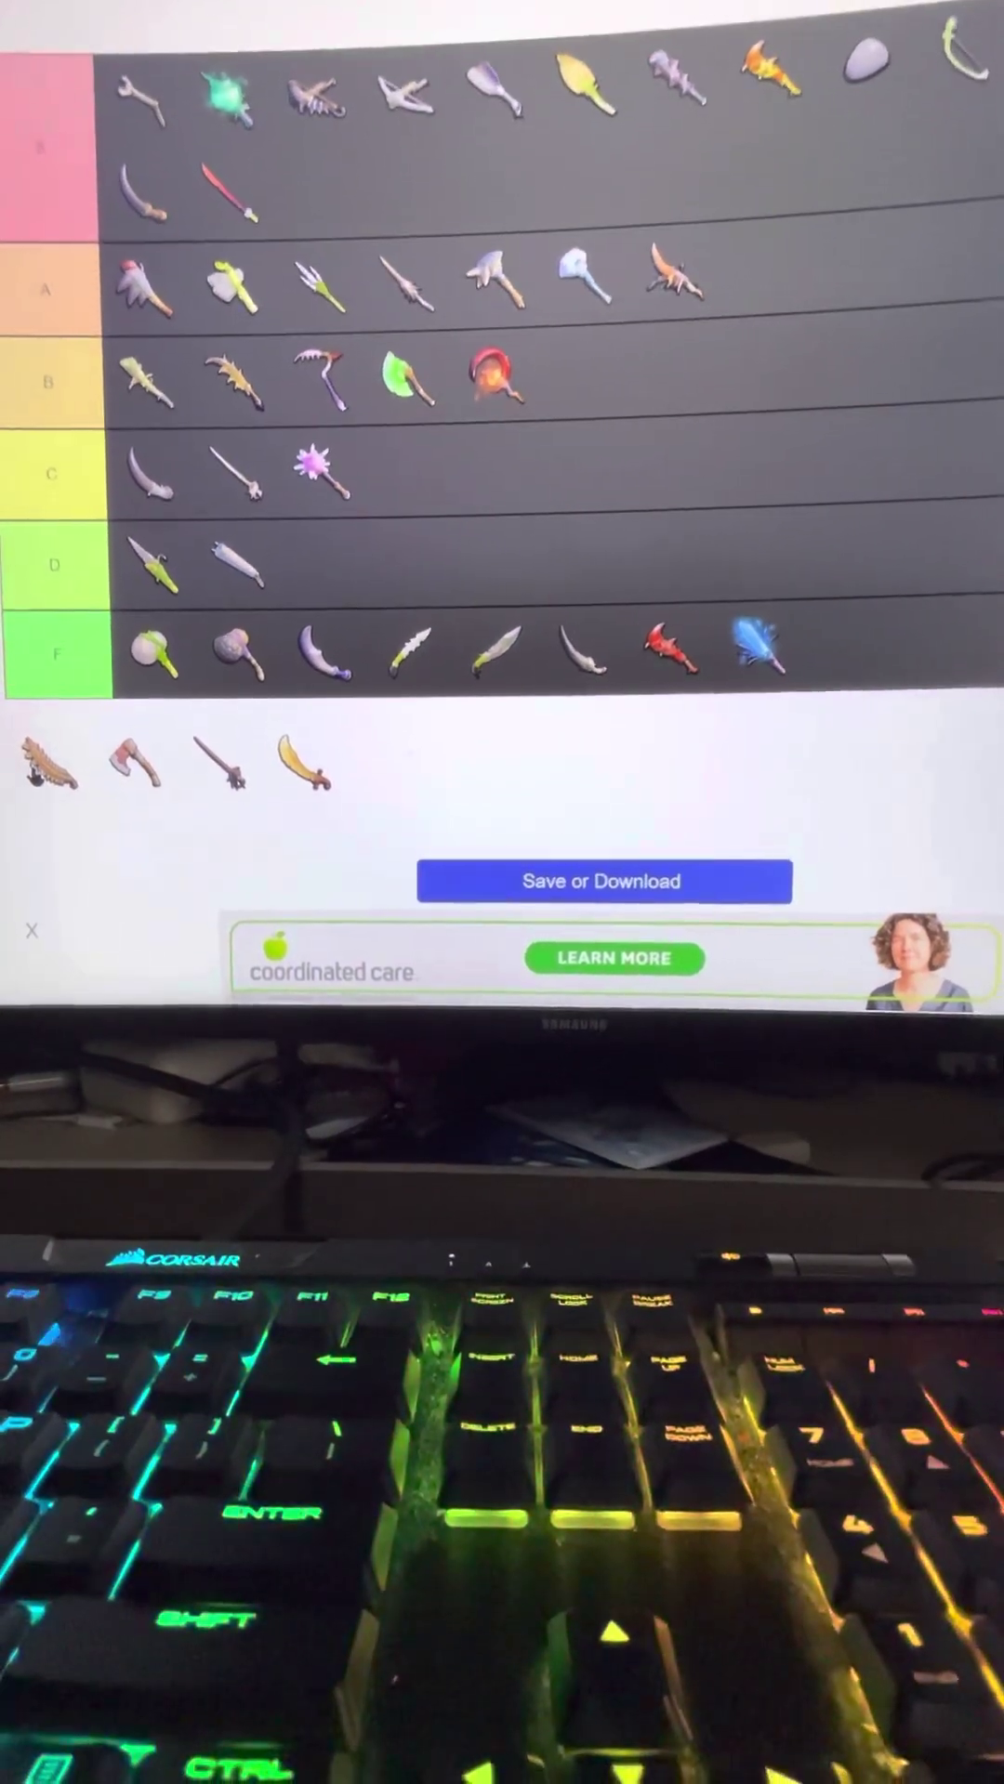
{"action": "mouse_move", "coordinate": [52, 764]}
{"action": "left_mouse_down"}
{"action": "mouse_move", "coordinate": [516, 481]}
{"action": "mouse_move", "coordinate": [634, 318]}
{"action": "mouse_move", "coordinate": [585, 335]}
{"action": "left_mouse_up"}
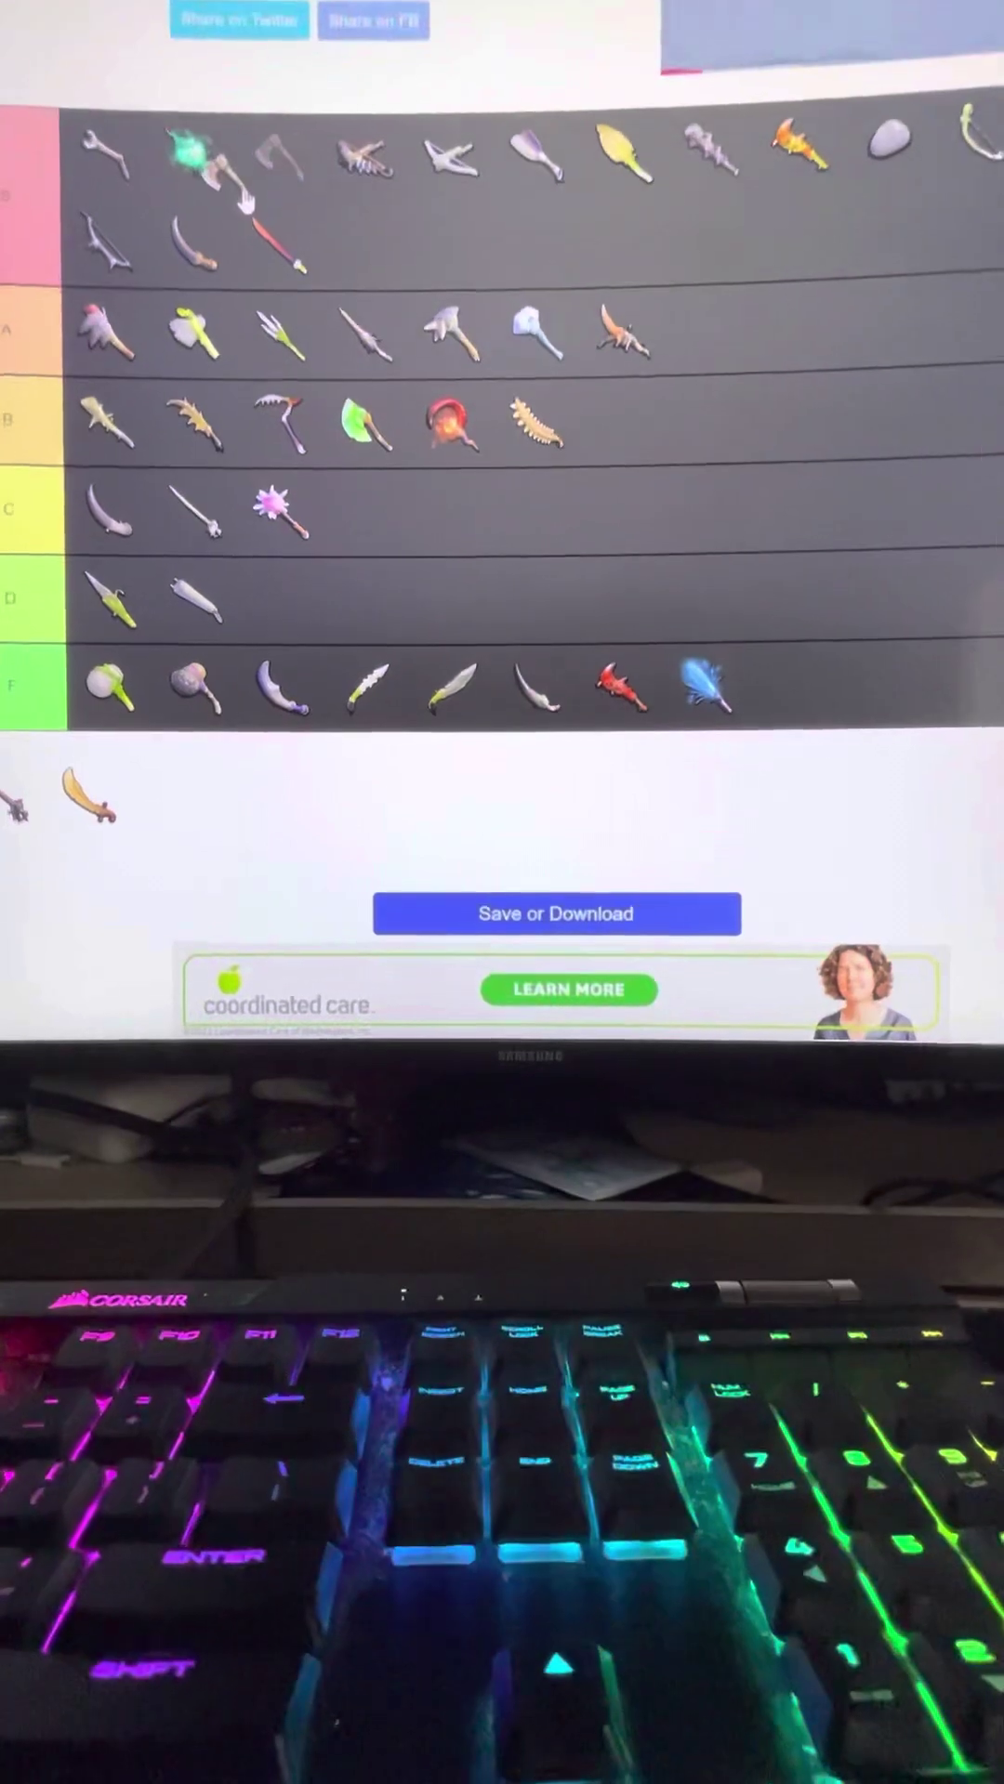
Add the axe to S, the yellow scimitar to the end of B, and the last sword to C's first slot
{"action": "mouse_move", "coordinate": [154, 189]}
{"action": "left_mouse_down"}
{"action": "mouse_move", "coordinate": [174, 165]}
{"action": "mouse_move", "coordinate": [141, 133]}
{"action": "mouse_move", "coordinate": [293, 109]}
{"action": "left_mouse_up"}
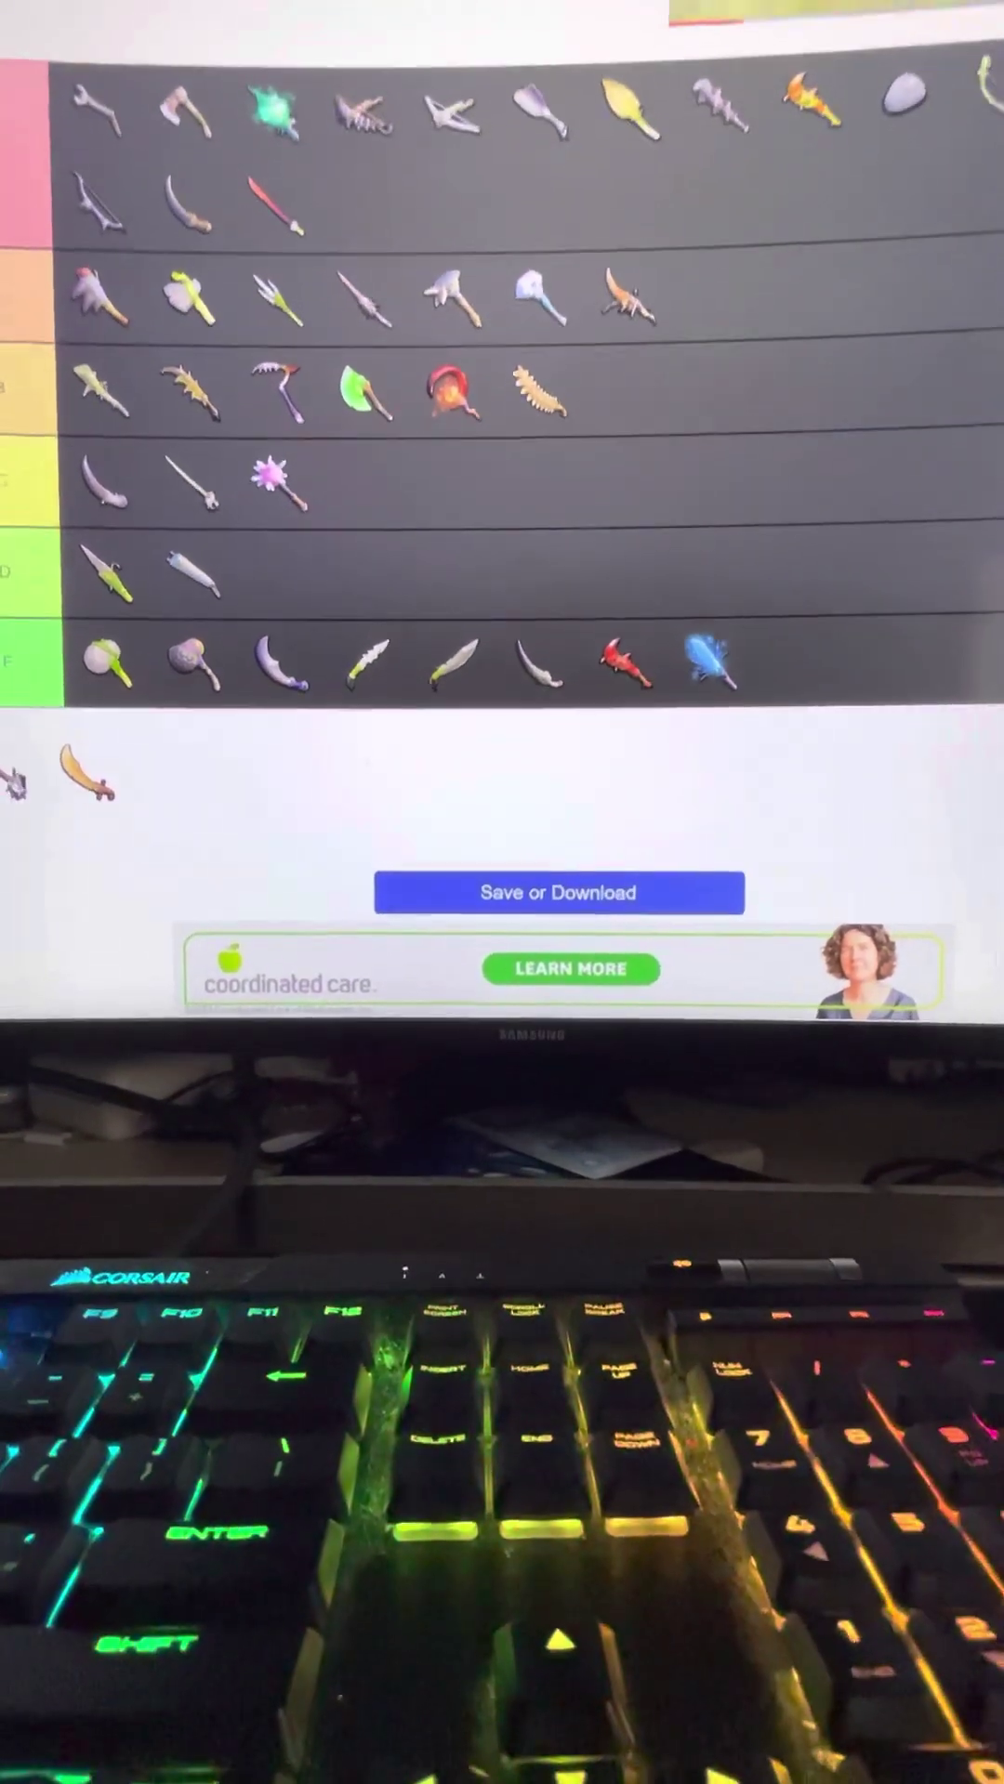
{"action": "mouse_move", "coordinate": [86, 774]}
{"action": "left_mouse_down"}
{"action": "mouse_move", "coordinate": [491, 630]}
{"action": "mouse_move", "coordinate": [474, 602]}
{"action": "left_mouse_up"}
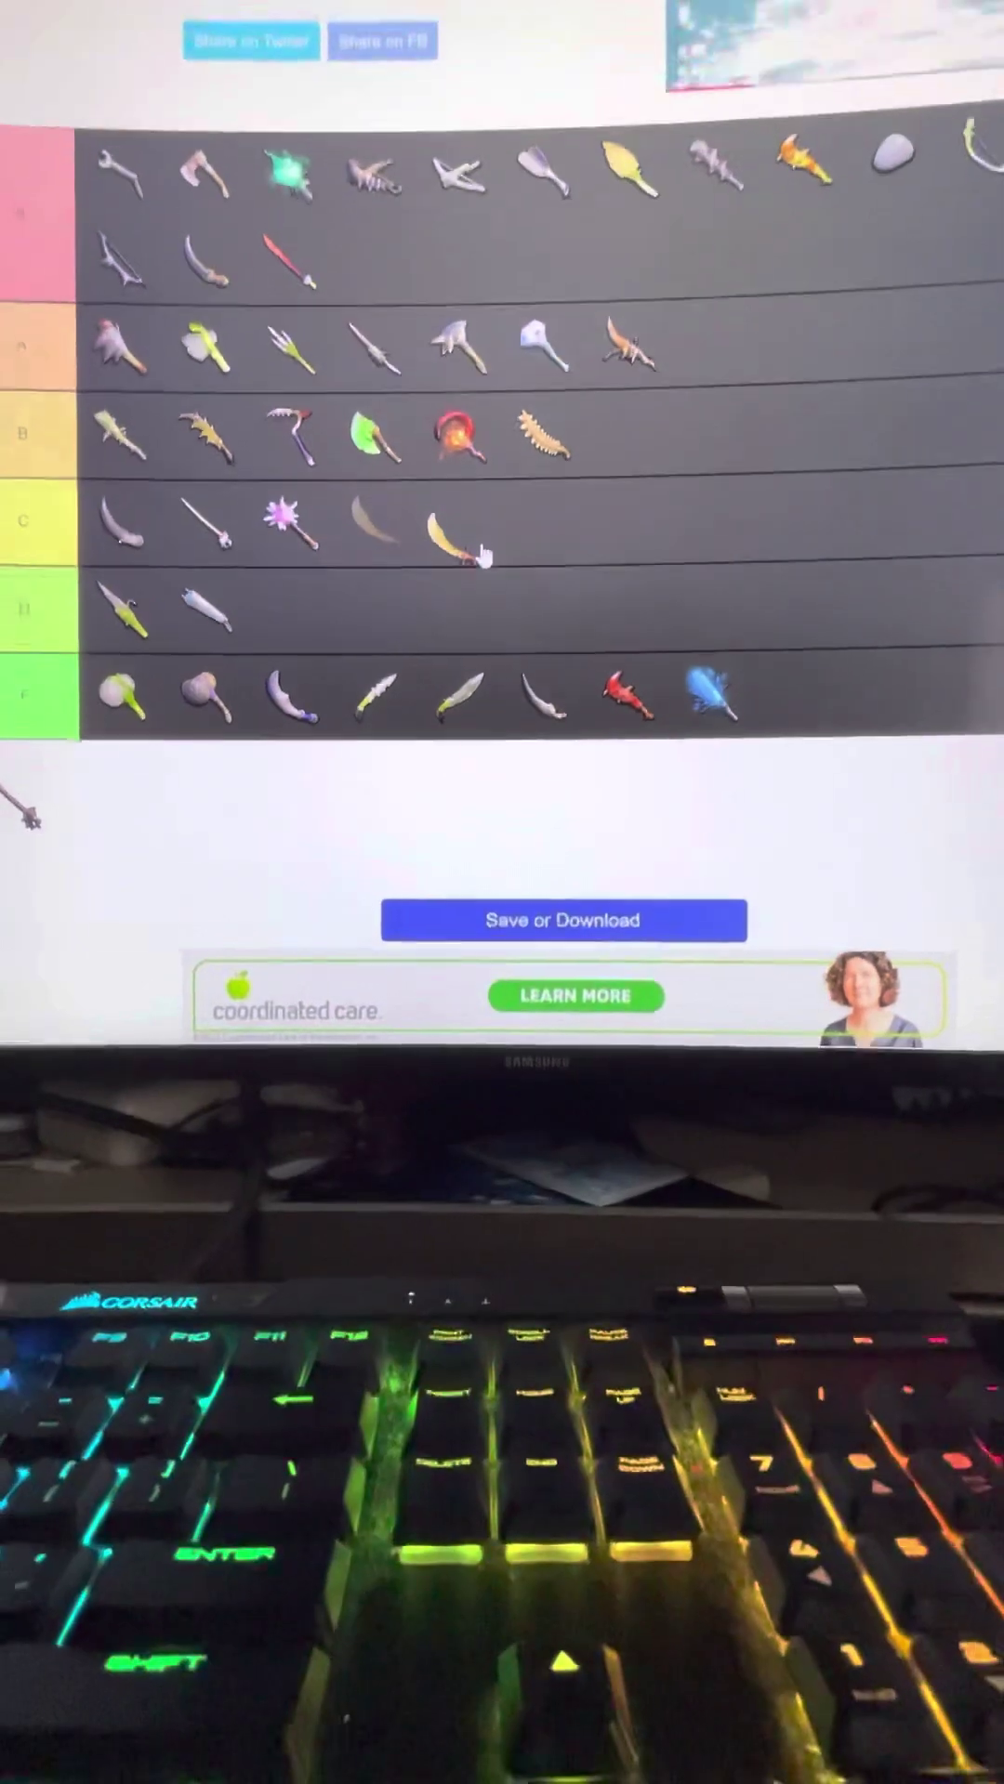
{"action": "left_click_drag", "start_coordinate": [483, 558], "coordinate": [627, 432]}
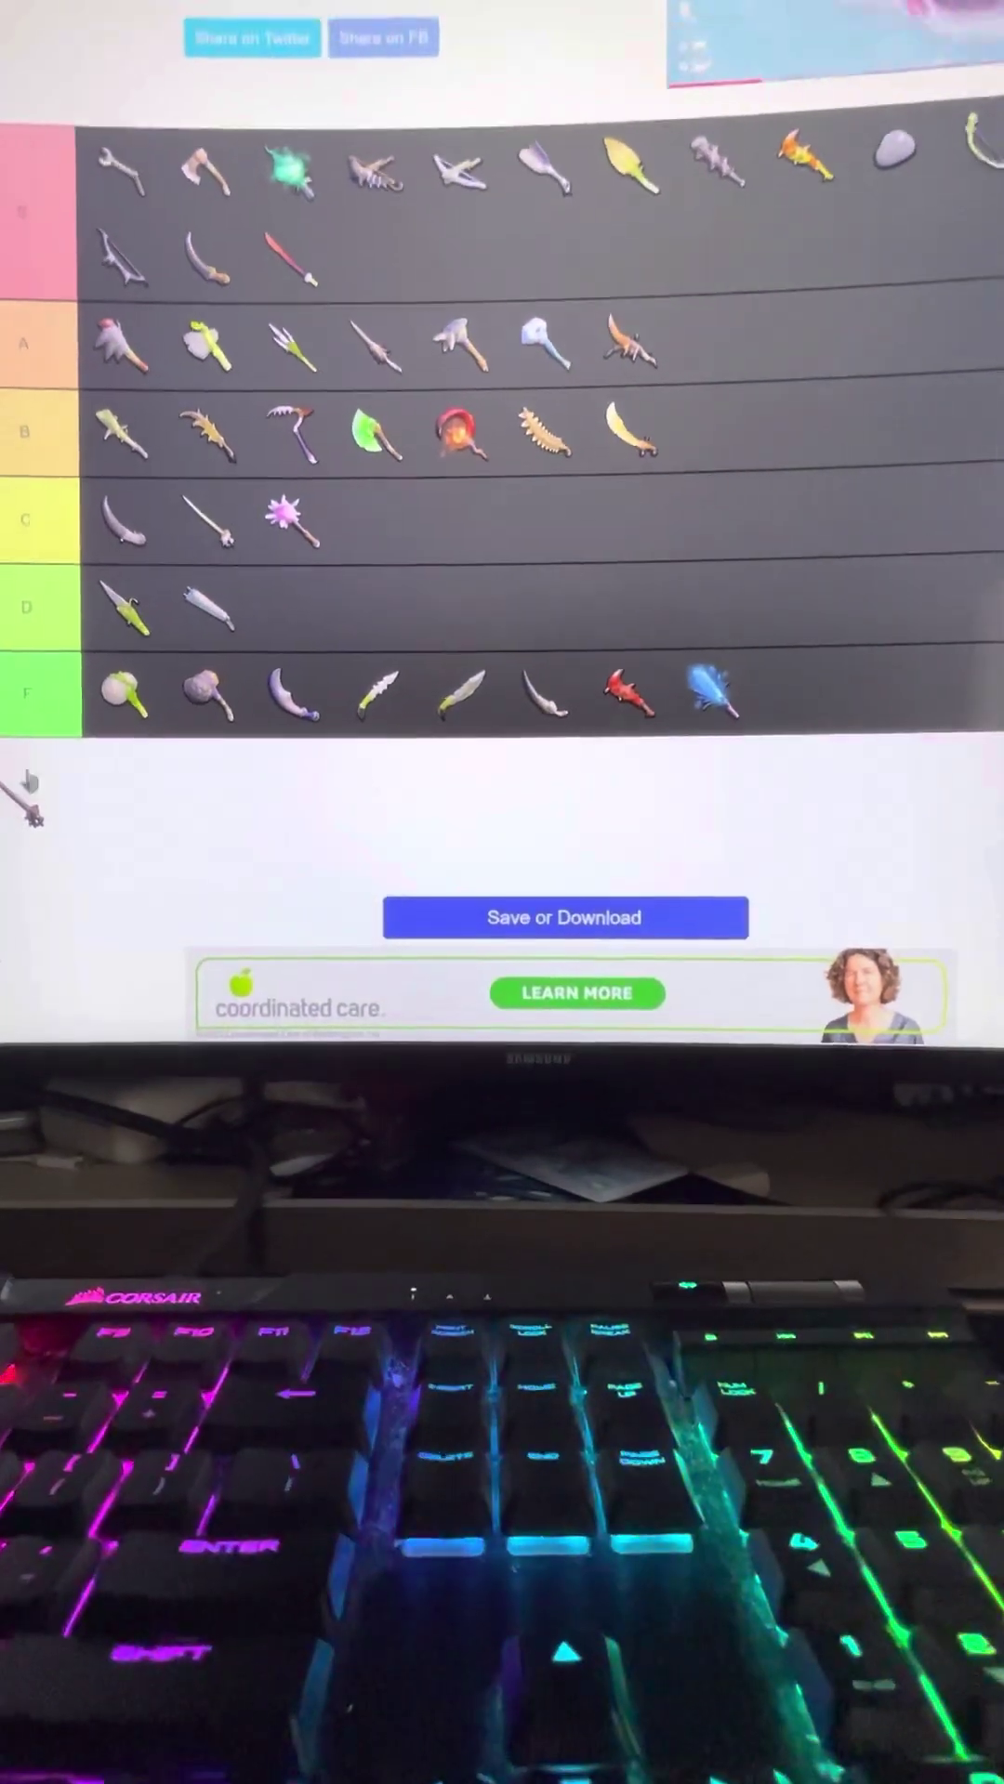
{"action": "mouse_move", "coordinate": [28, 783]}
{"action": "left_mouse_down"}
{"action": "mouse_move", "coordinate": [676, 528]}
{"action": "mouse_move", "coordinate": [488, 558]}
{"action": "left_mouse_up"}
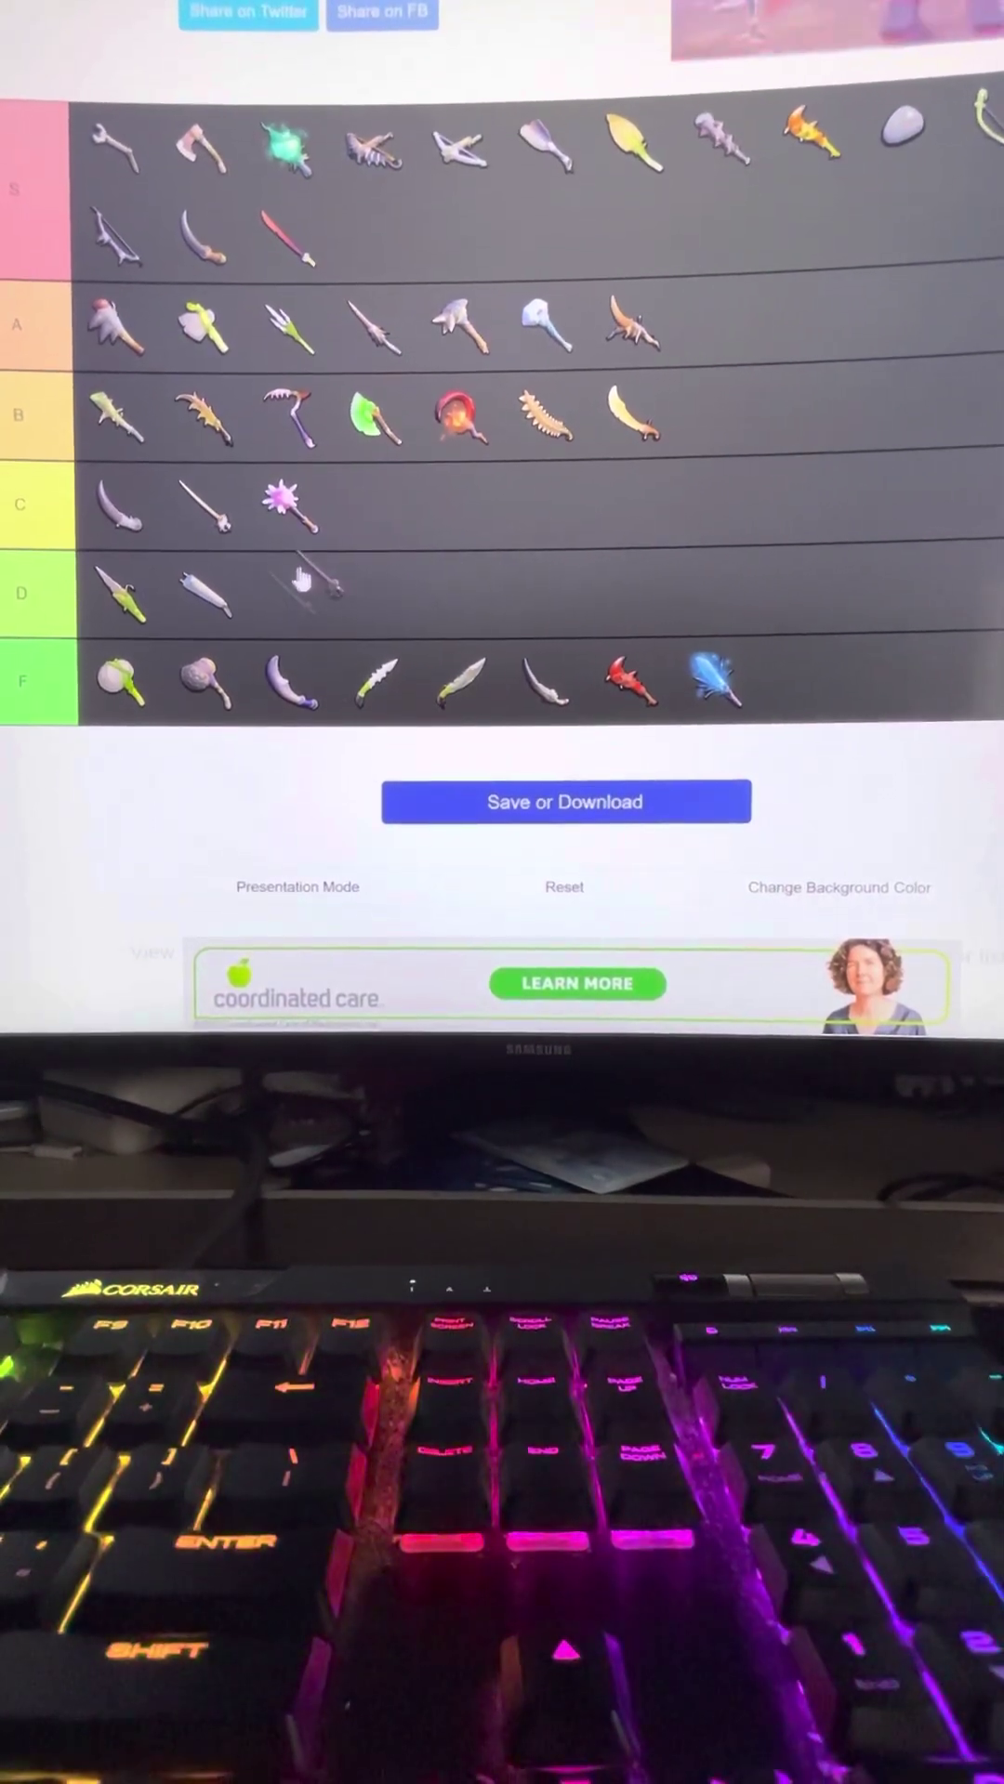
{"action": "mouse_move", "coordinate": [257, 587]}
{"action": "left_mouse_down"}
{"action": "mouse_move", "coordinate": [324, 534]}
{"action": "mouse_move", "coordinate": [233, 525]}
{"action": "left_mouse_up"}
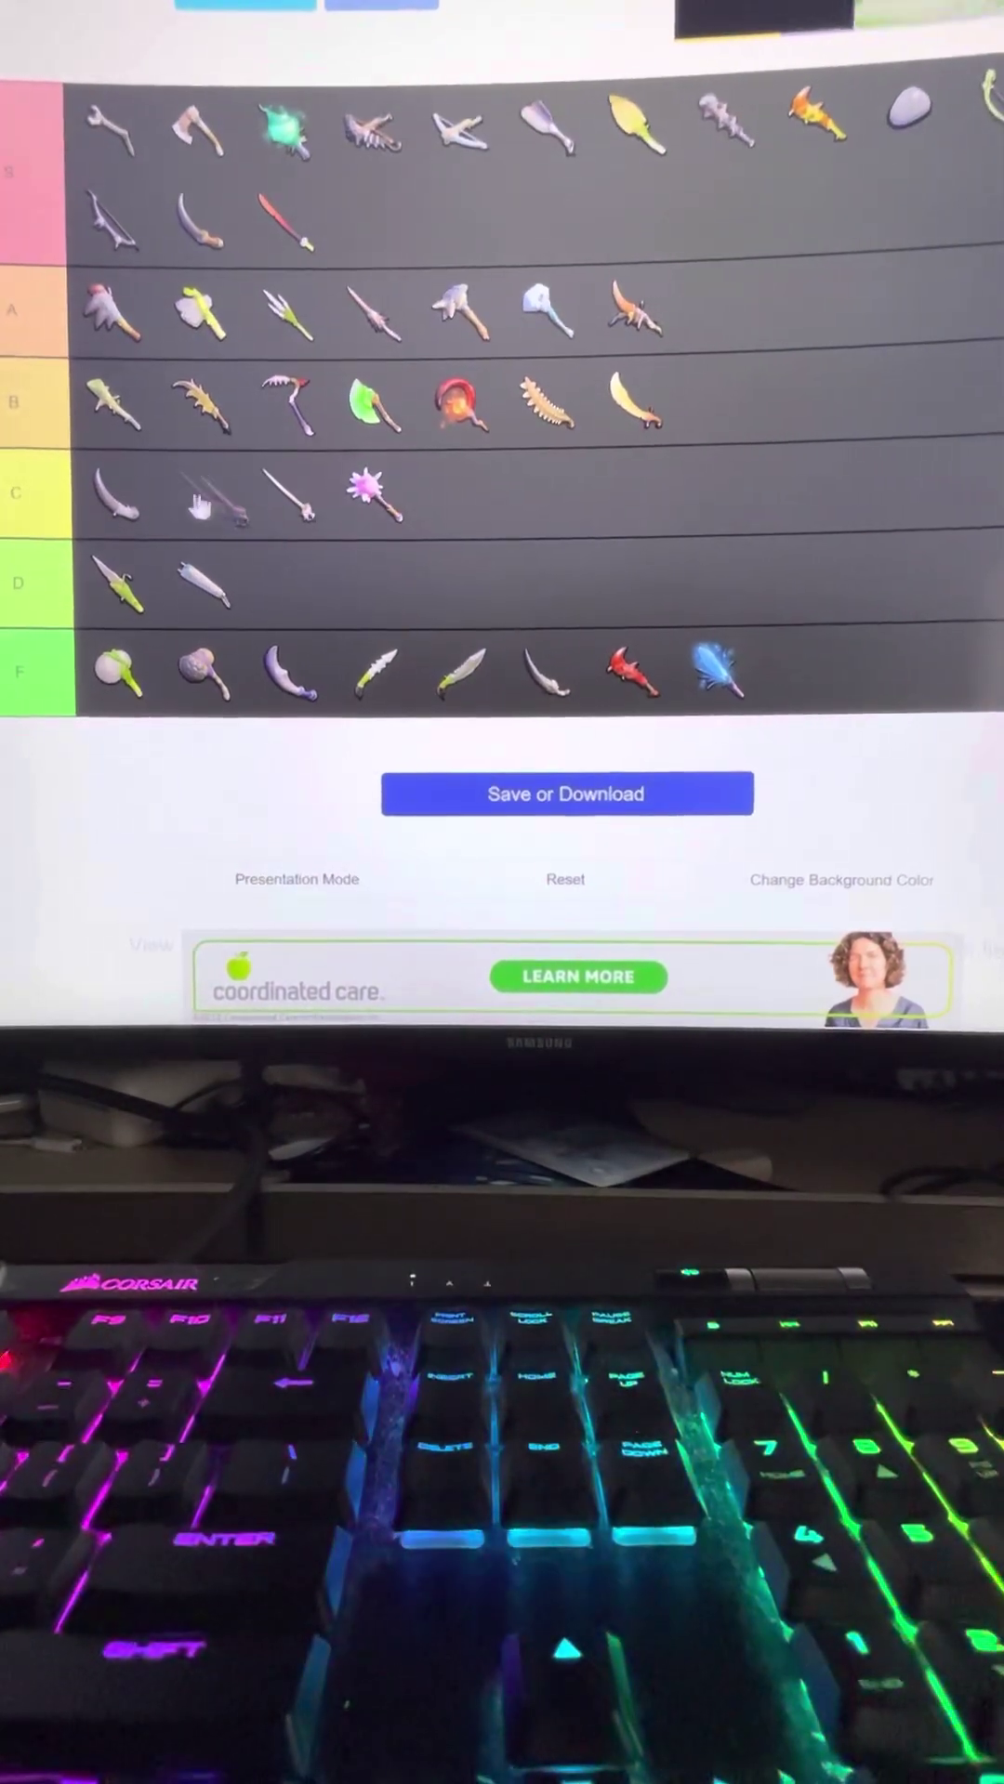
{"action": "left_click_drag", "start_coordinate": [165, 514], "coordinate": [144, 482]}
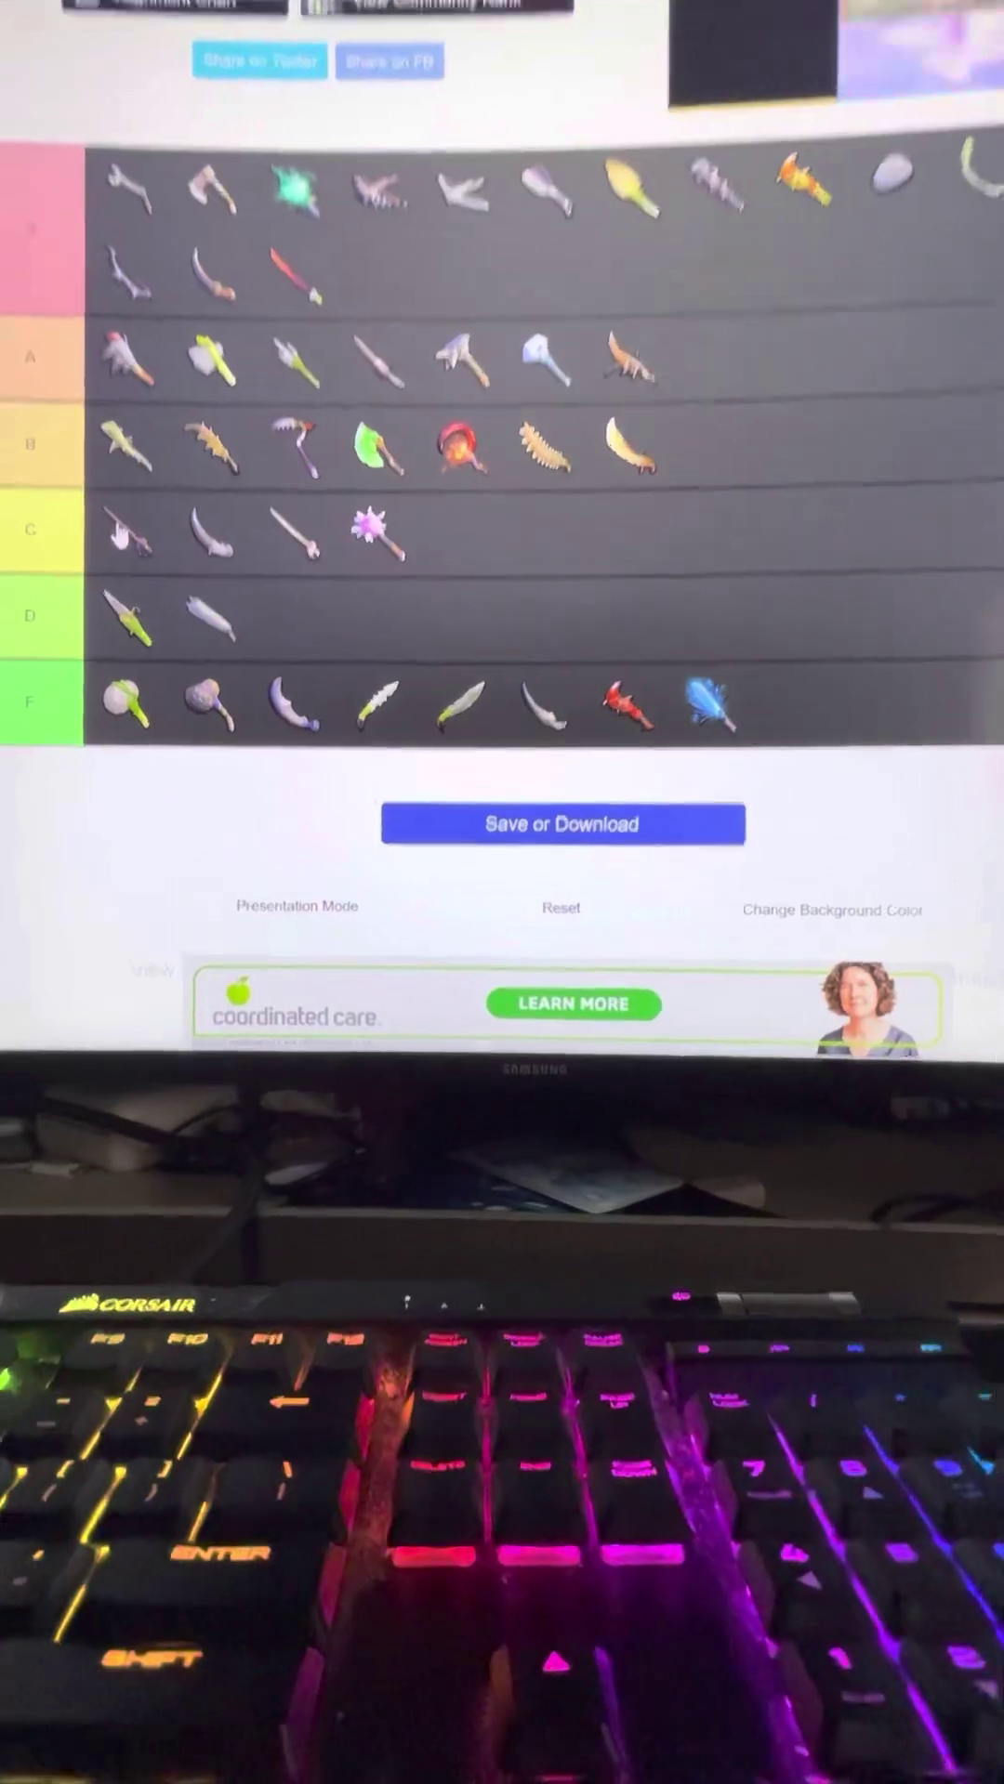